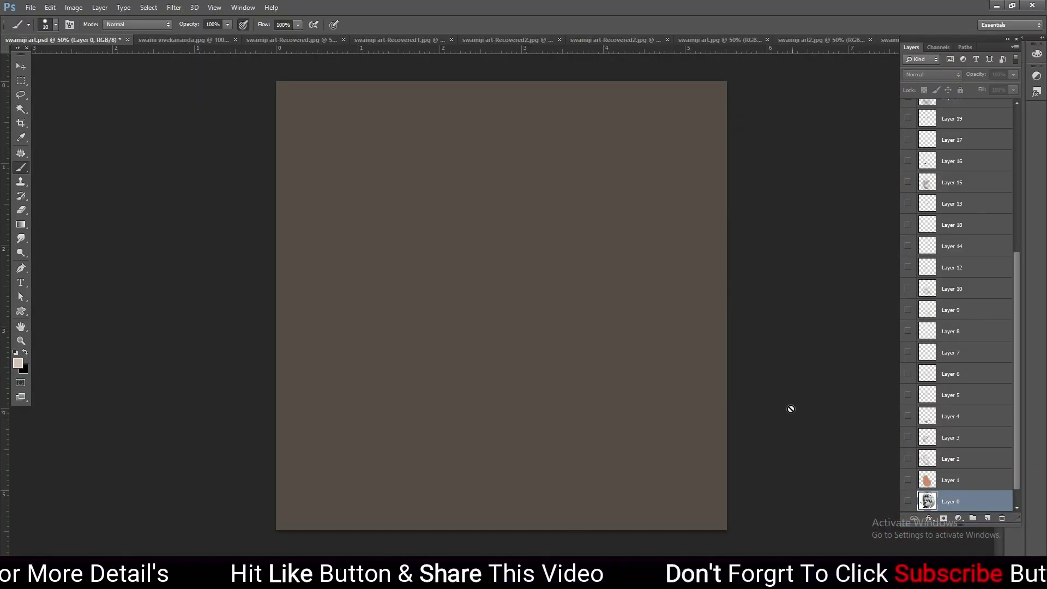
Show the black-and-white reference photo on Layer 0 and zoom in on the face
click(908, 501)
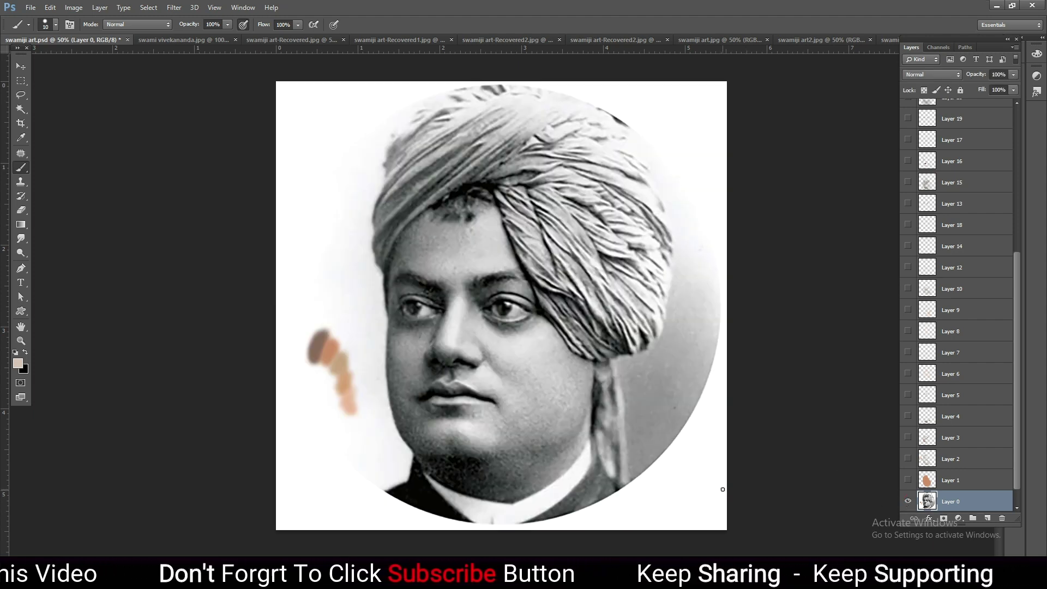
key(ctrl+plus)
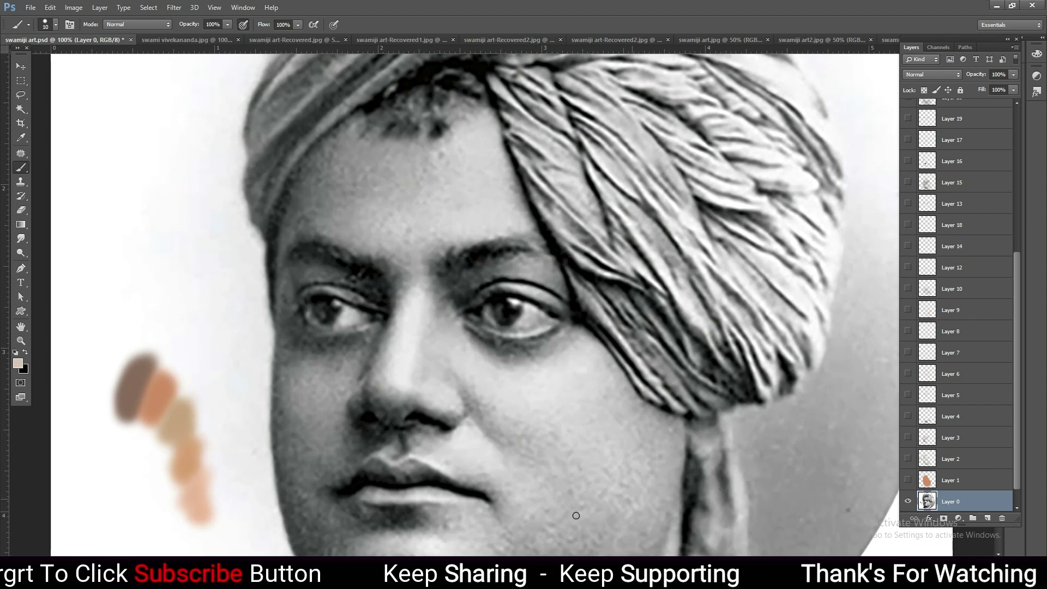
scroll(153, 406, up, 1)
scroll(153, 405, down, 3)
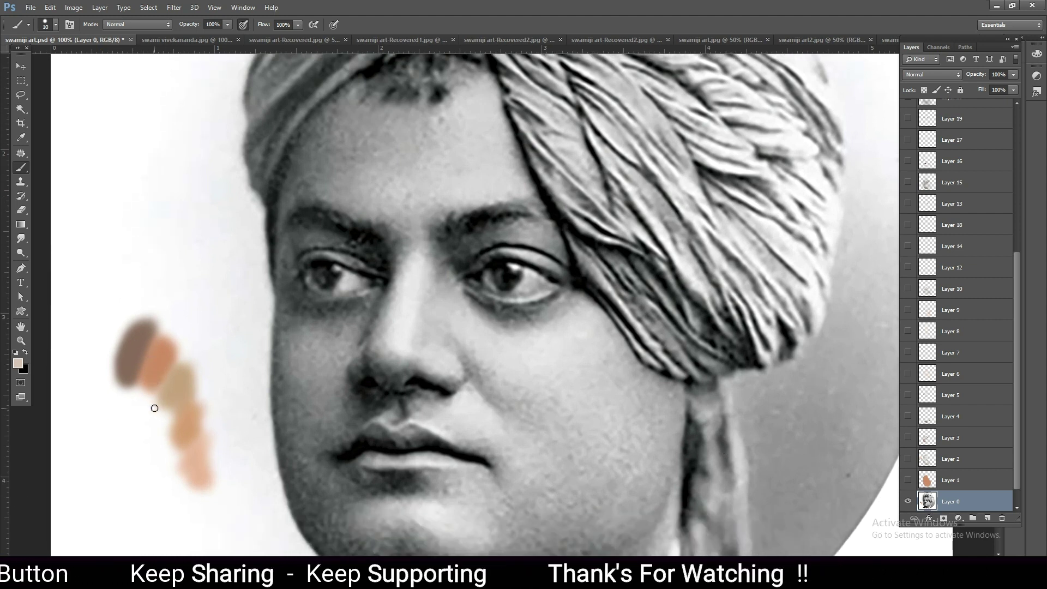
scroll(155, 414, down, 2)
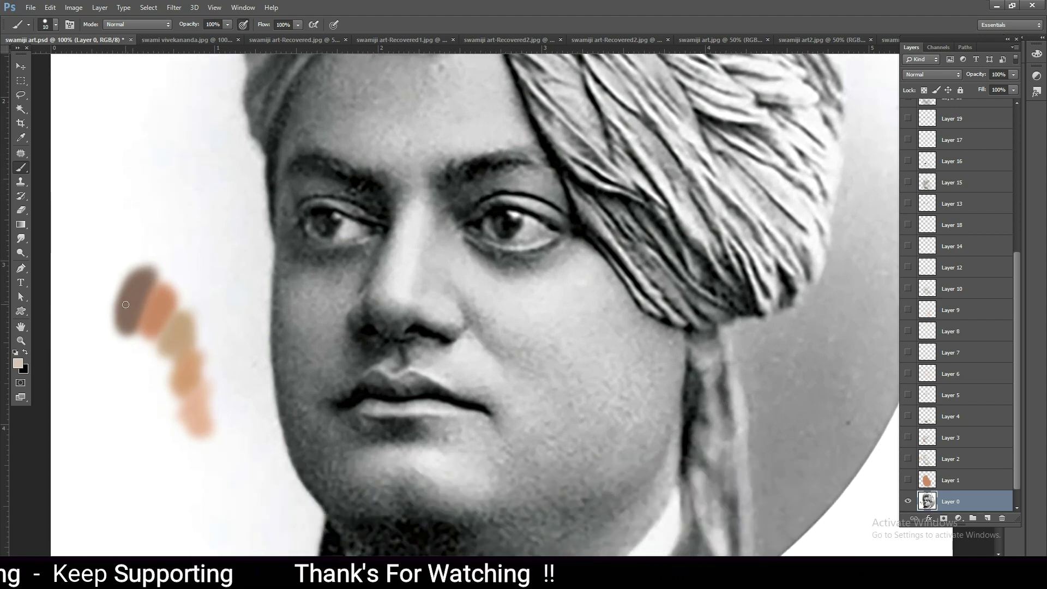
Cycle through the saved portrait versions, ending on swamiji art-Recovered1.jpg
click(186, 39)
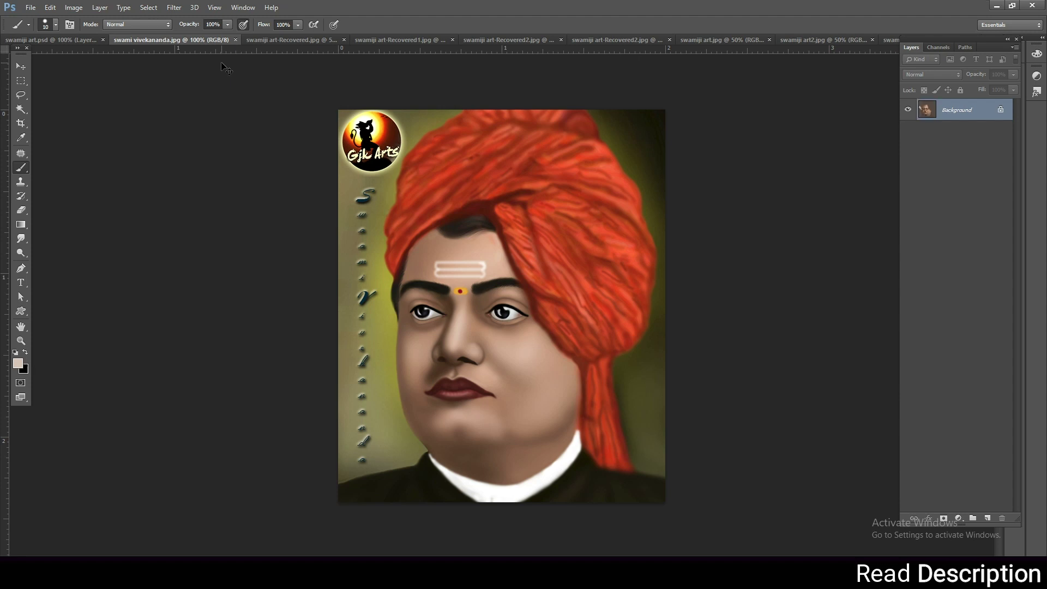
key(ctrl+Tab)
key(ctrl+Tab)
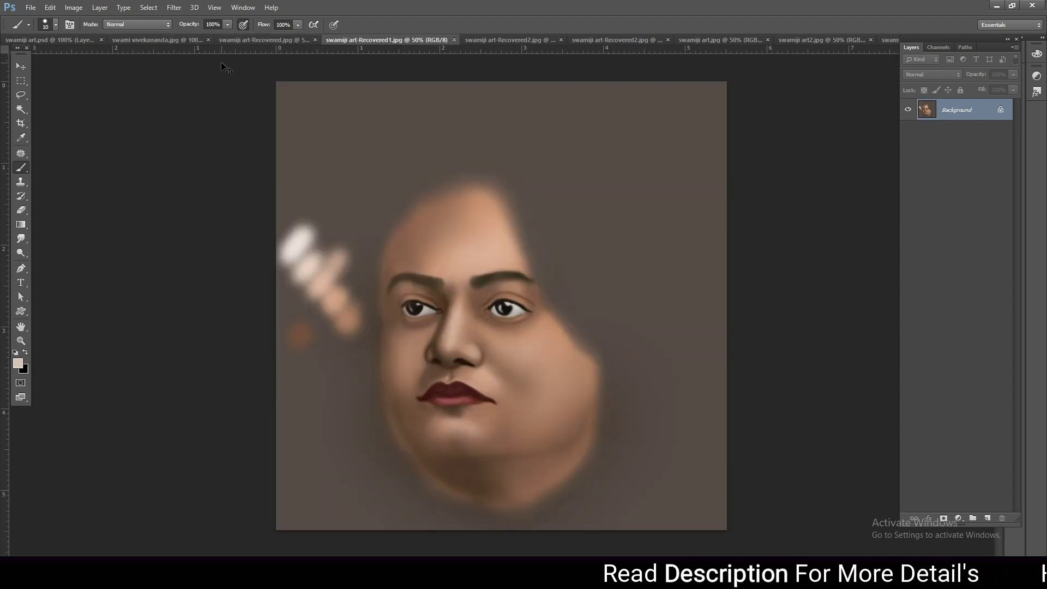
key(ctrl+Tab)
key(ctrl+Tab)
key(ctrl+Tab)
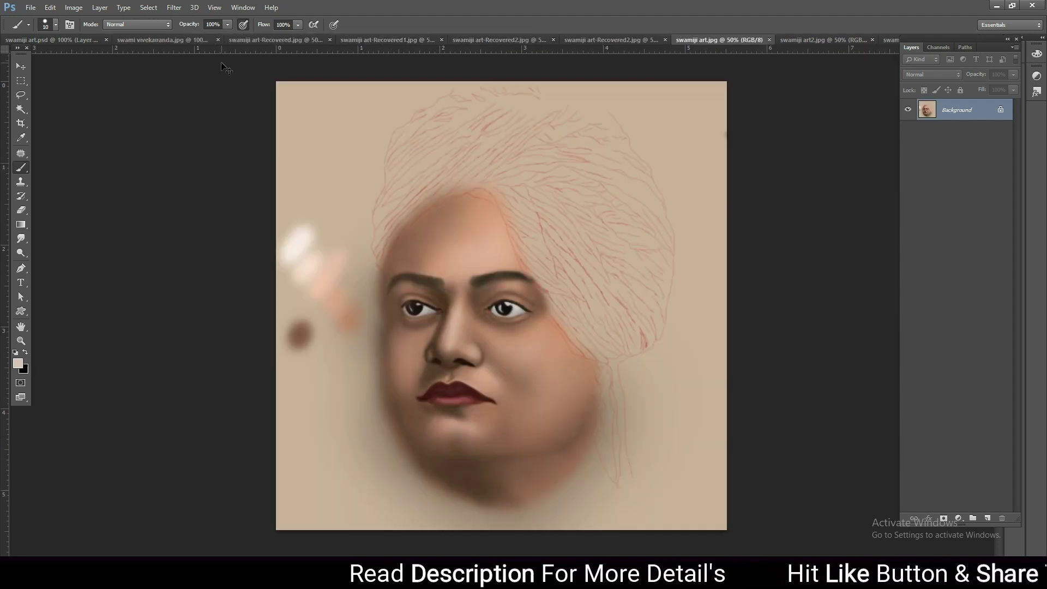
key(ctrl+Tab)
key(ctrl+Tab)
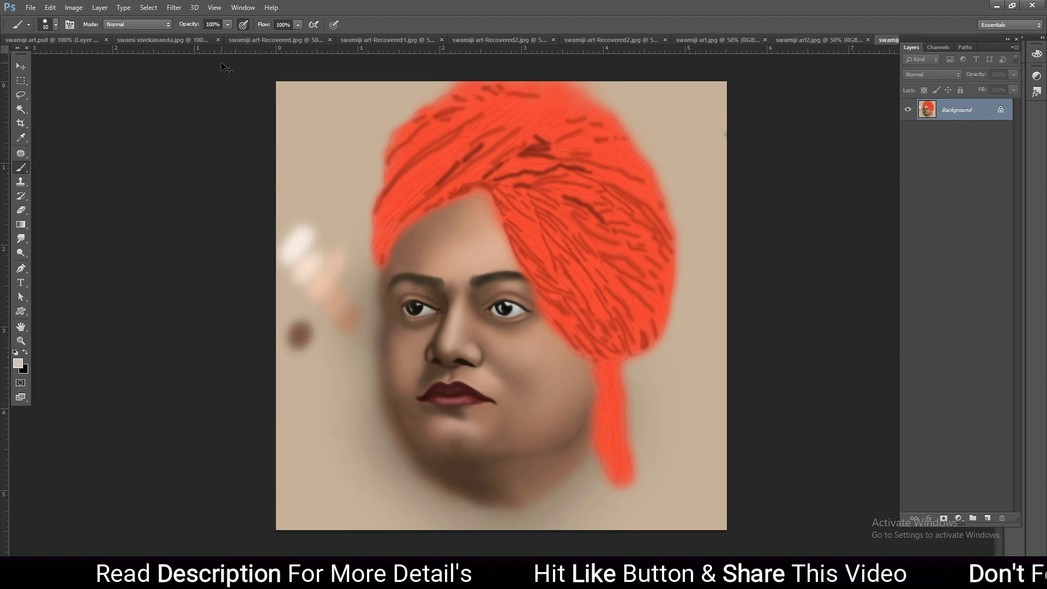
key(ctrl+Tab)
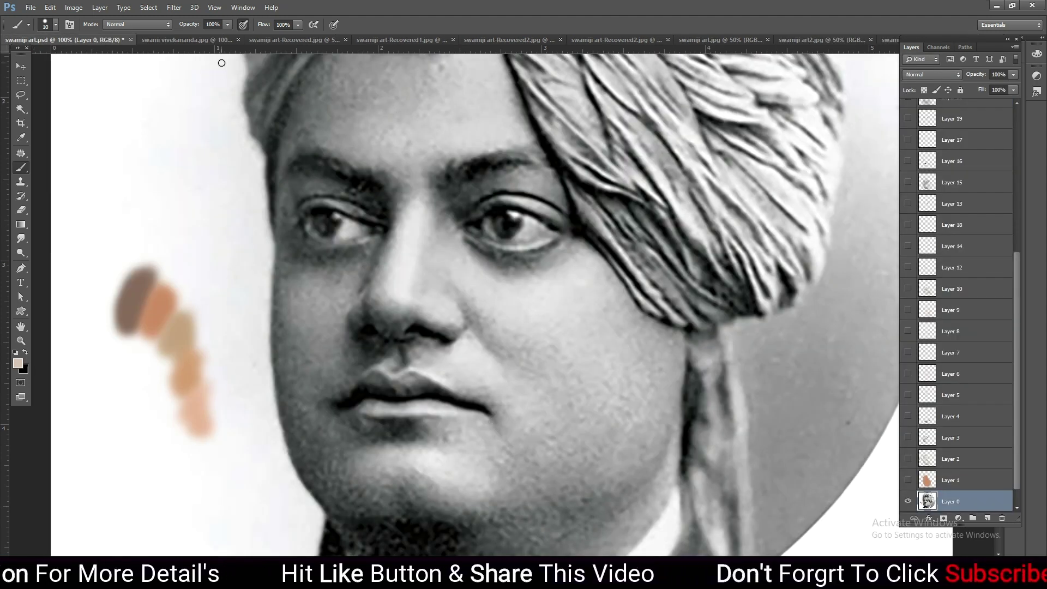
key(ctrl+minus)
key(ctrl+minus)
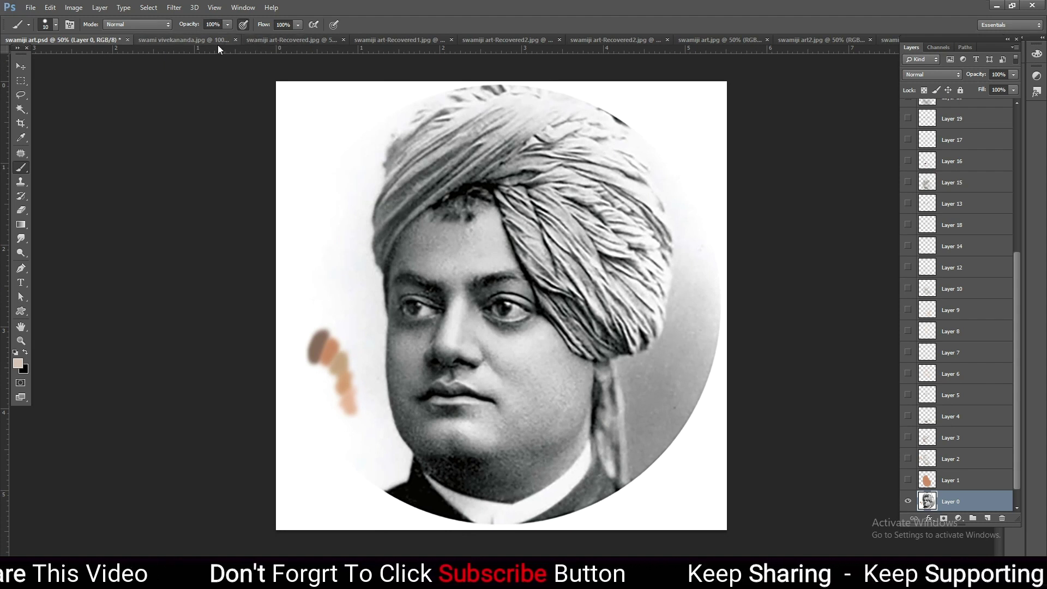
click(221, 42)
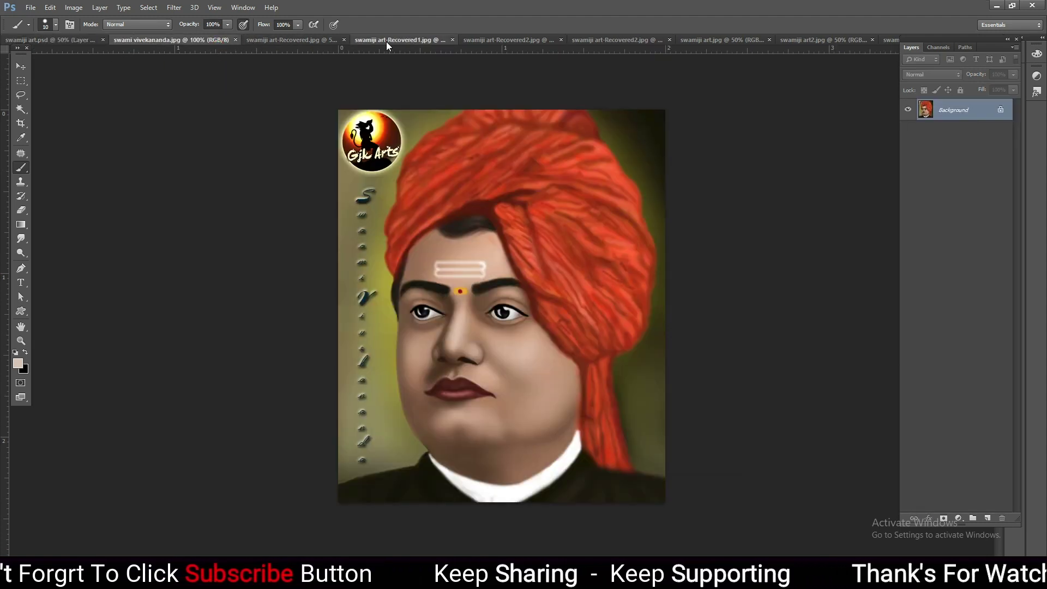
click(386, 41)
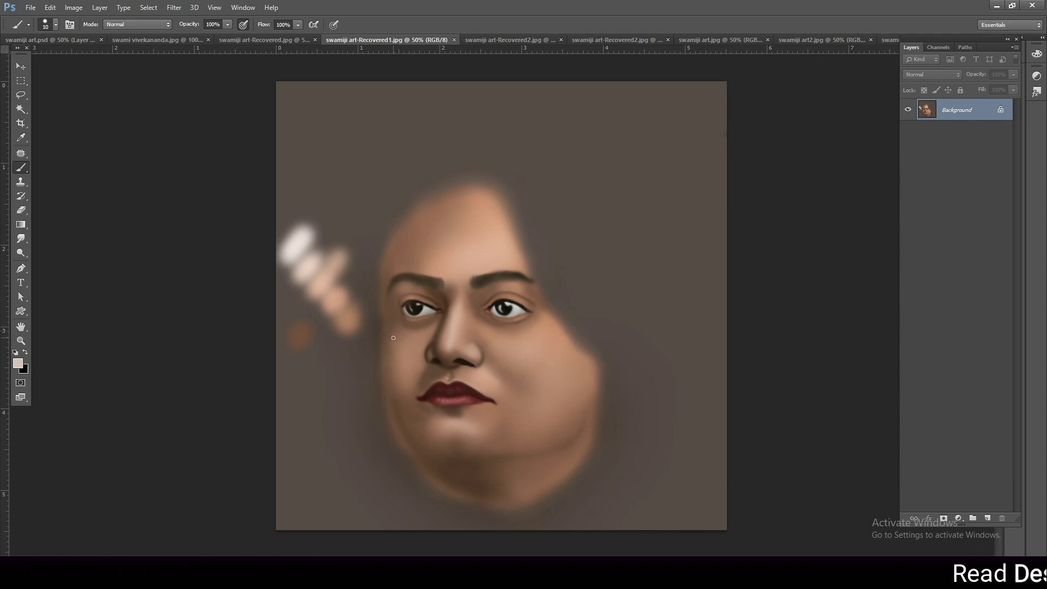
In swamiji art.psd, move brown background Layer 11 above reference photo Layer 0
click(33, 40)
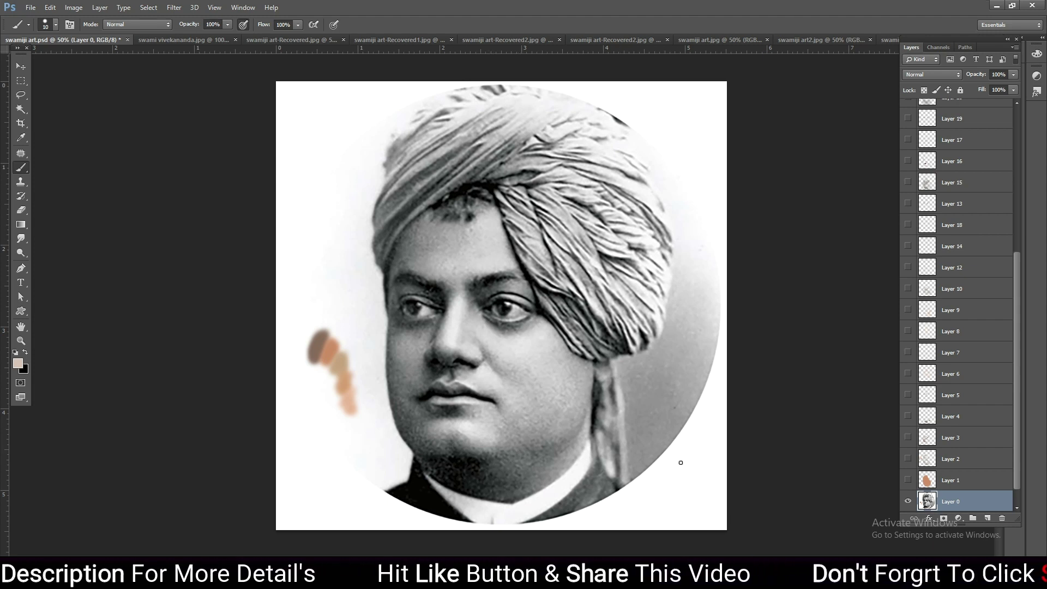
click(907, 501)
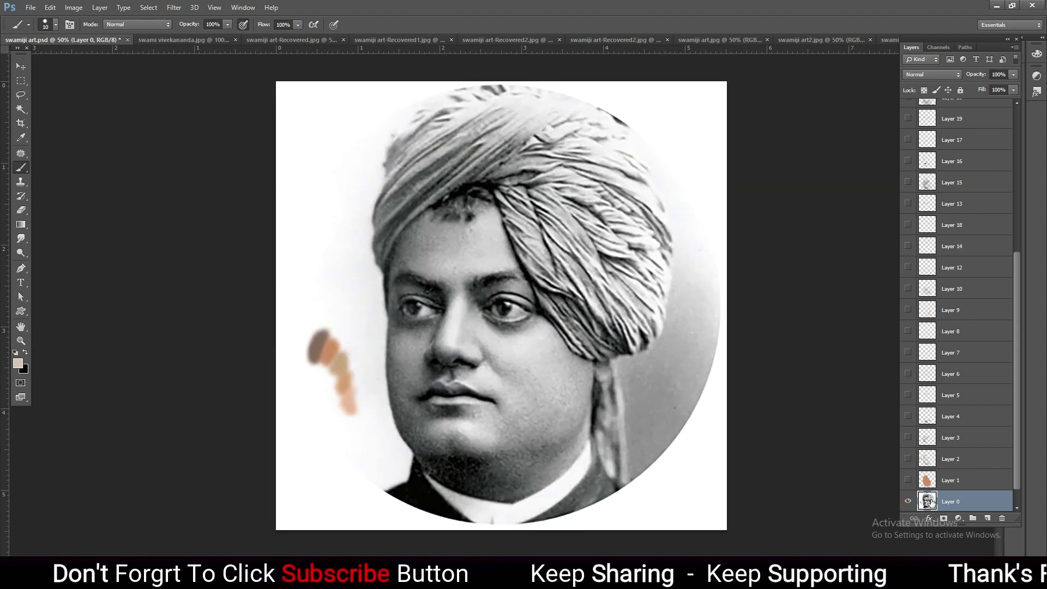
scroll(981, 473, down, 1)
click(947, 502)
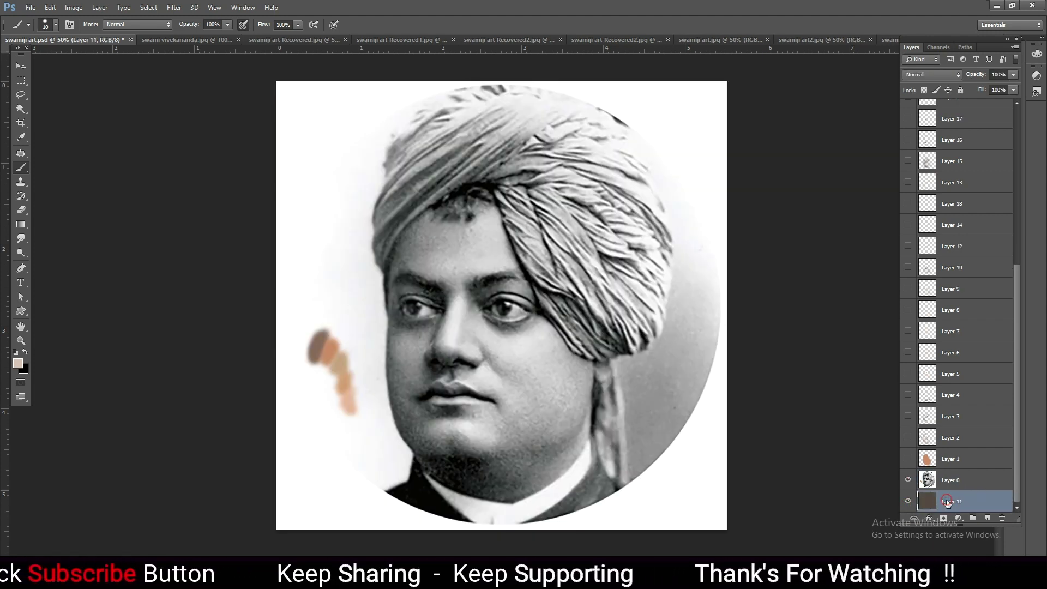
drag(948, 502, 938, 484)
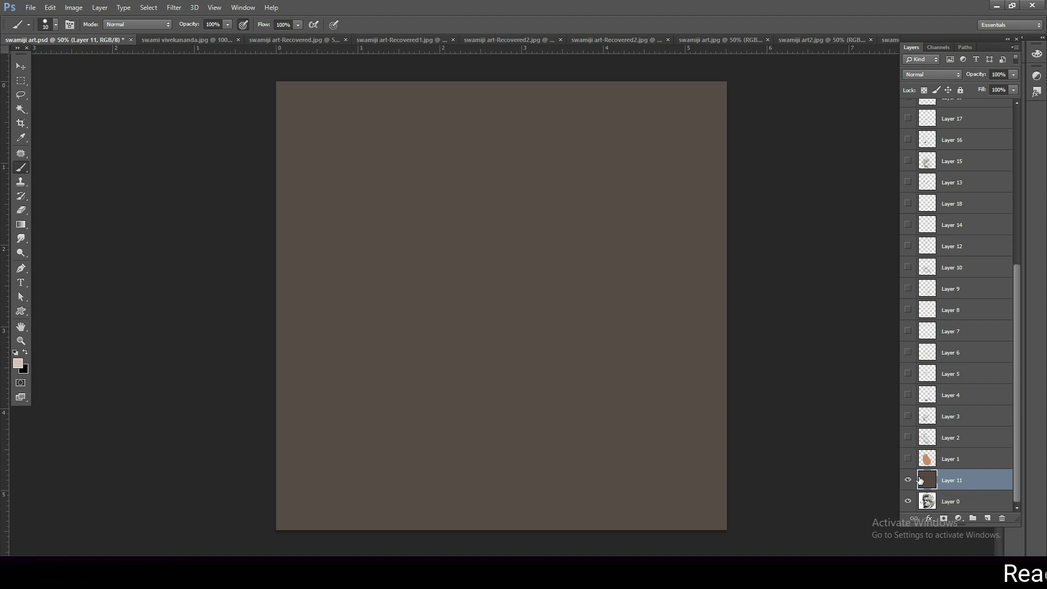
Reveal the orange face base, linework, jaw shading, lip and brow lines, and highlights
click(908, 459)
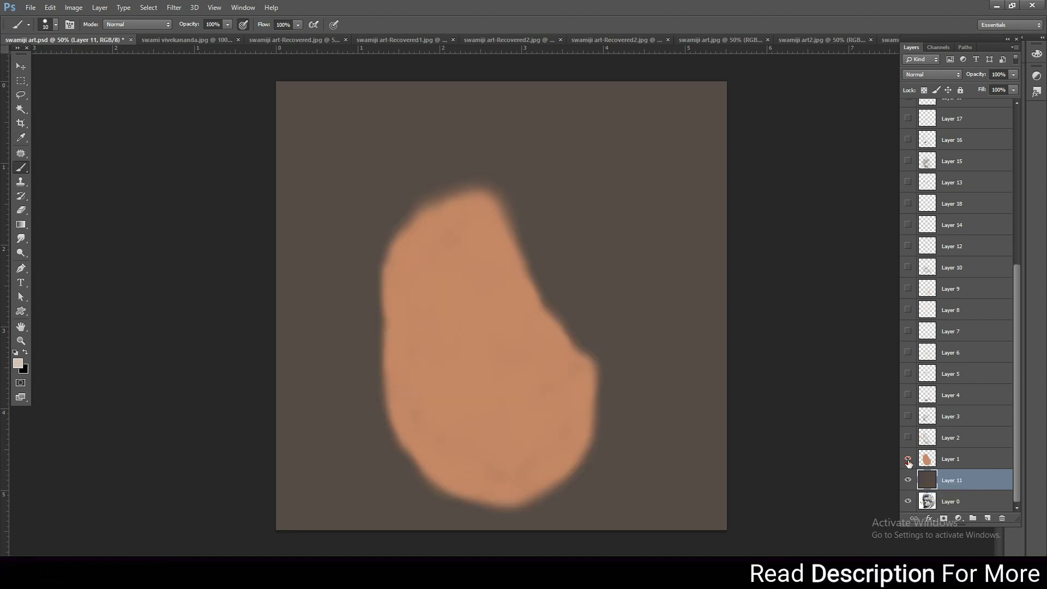
click(960, 460)
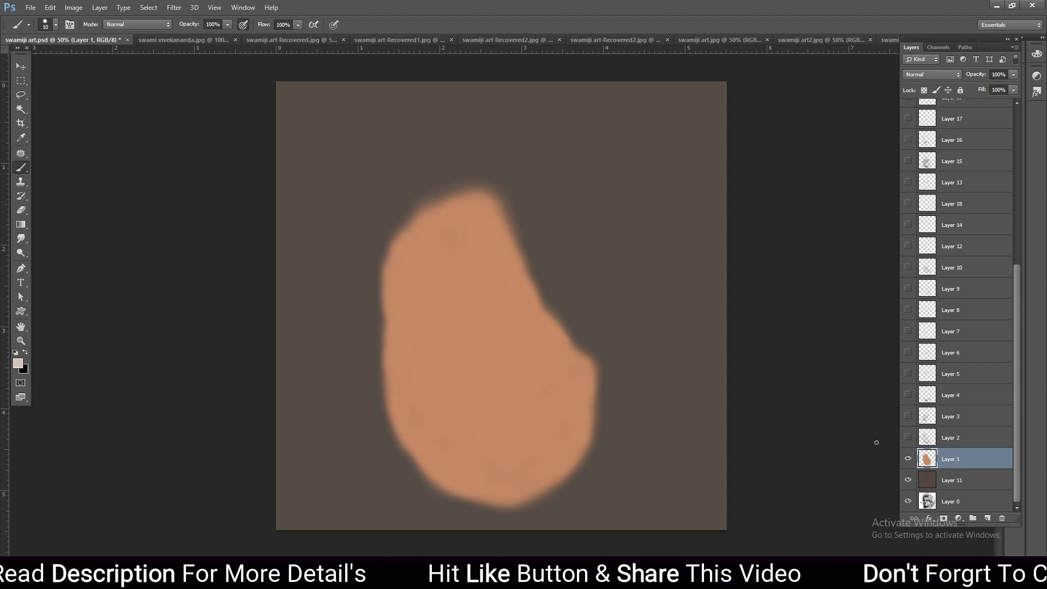
click(908, 437)
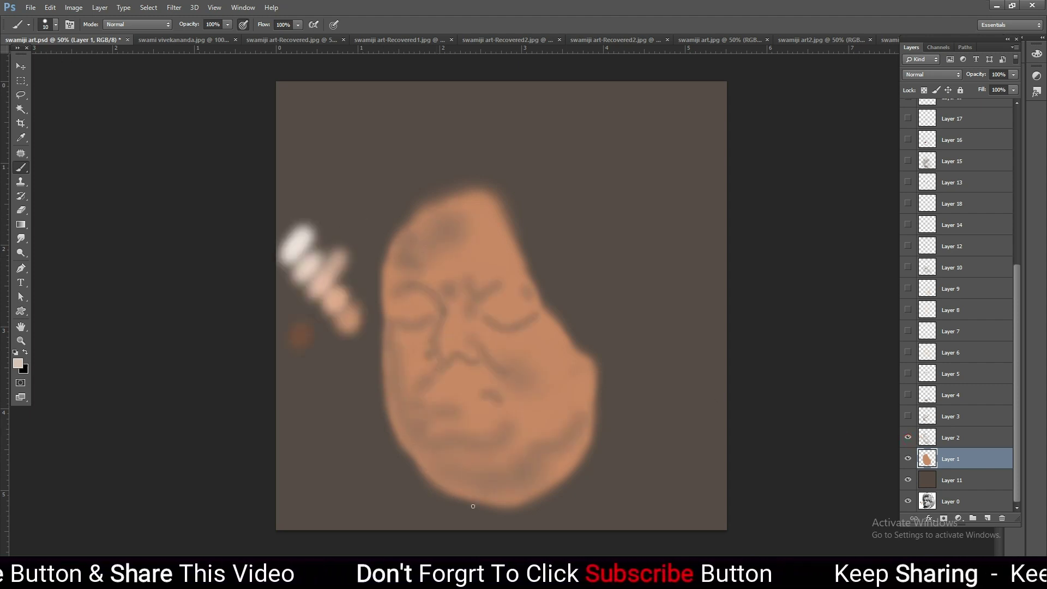
click(908, 416)
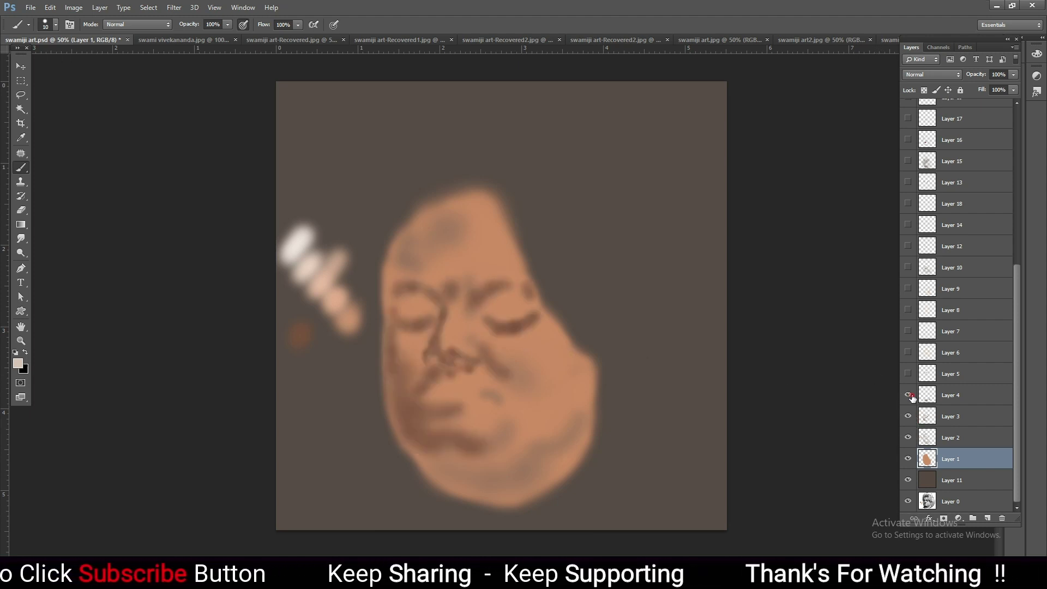
click(908, 395)
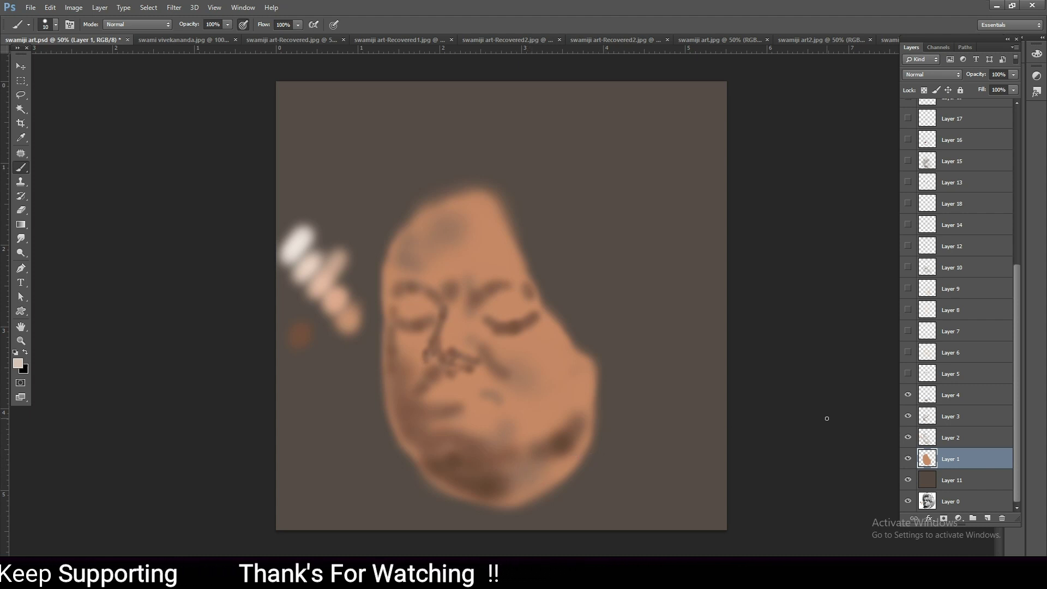
click(908, 374)
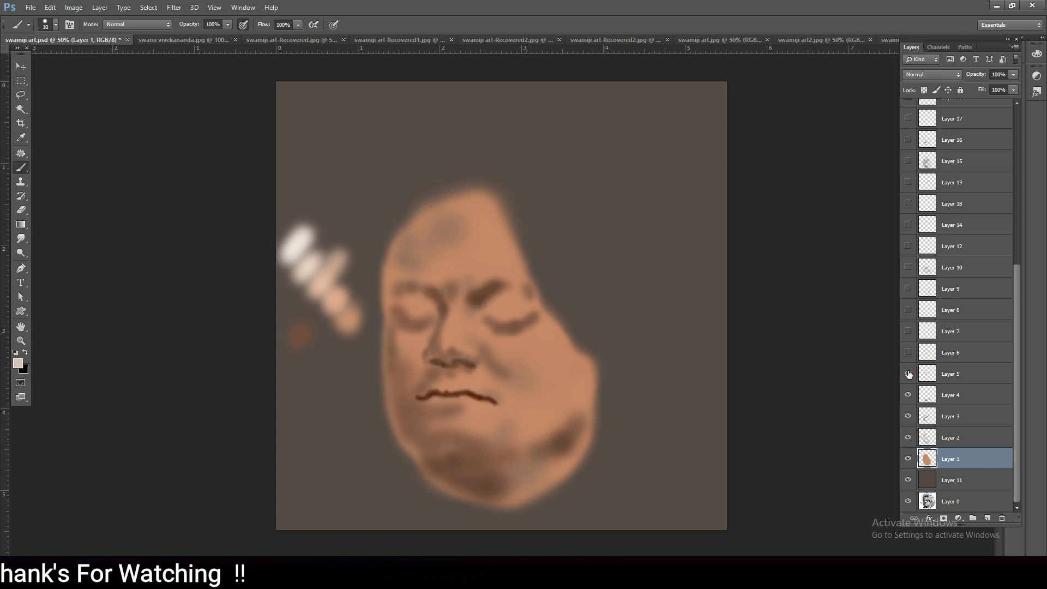
click(908, 352)
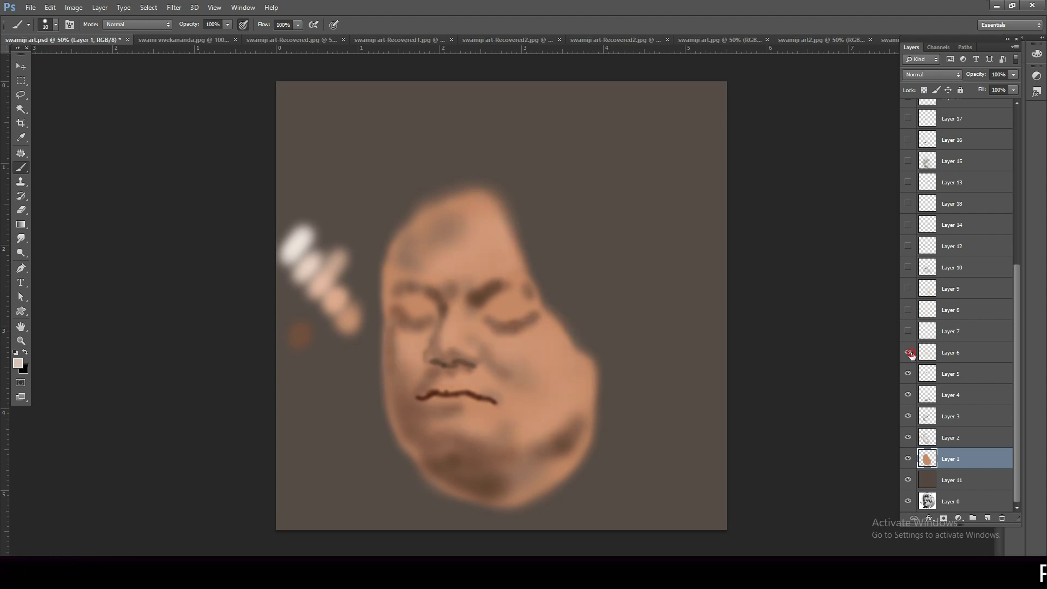
Reveal Layers 7–12: brighter skin tones, outlined eyes, and nose and cheek shading
click(949, 352)
click(908, 331)
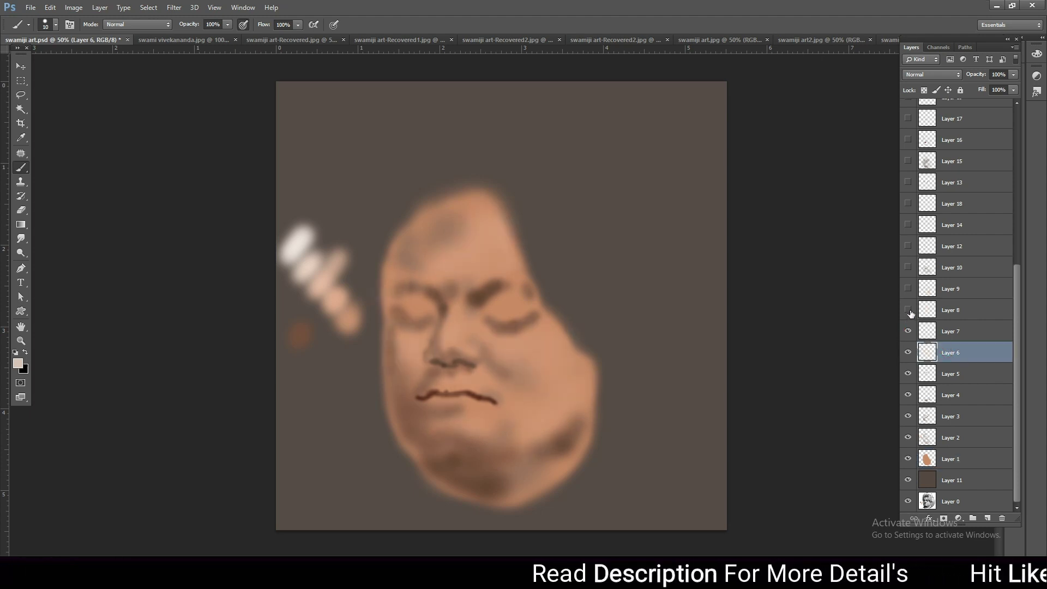
click(909, 310)
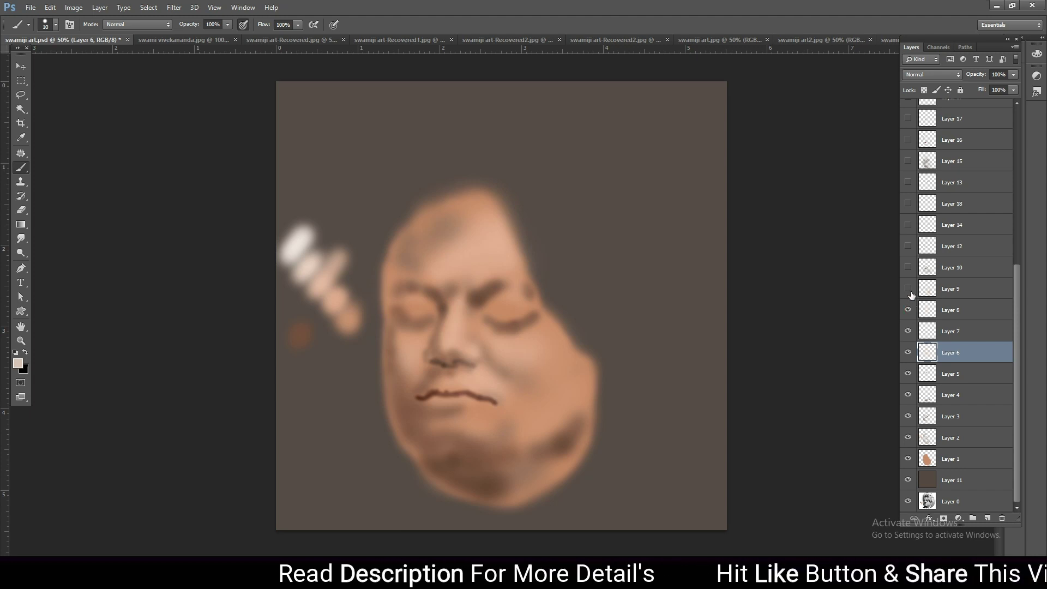
click(908, 288)
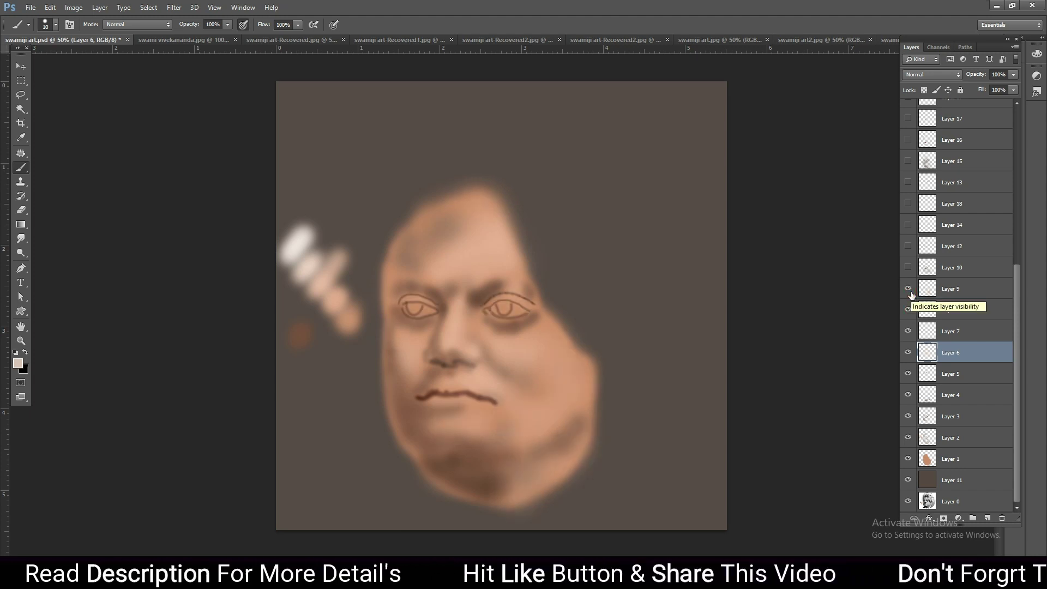
click(908, 268)
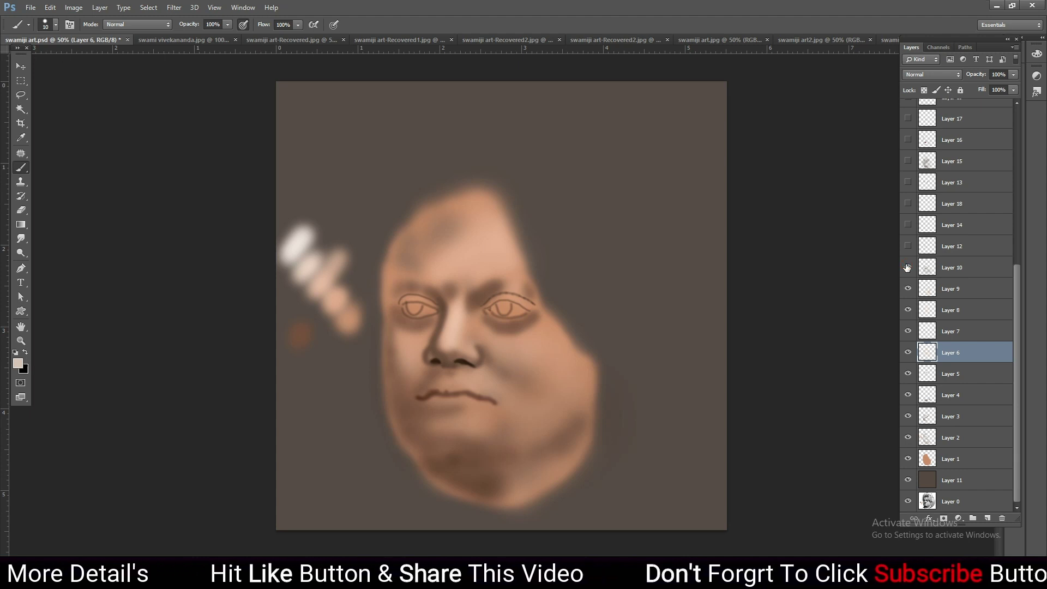
click(908, 267)
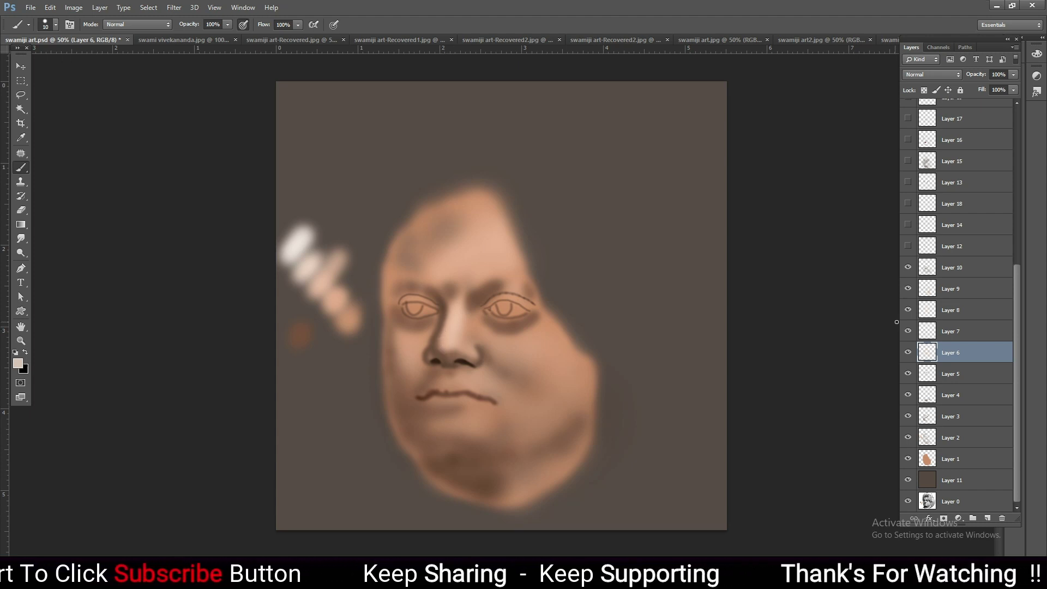
click(909, 247)
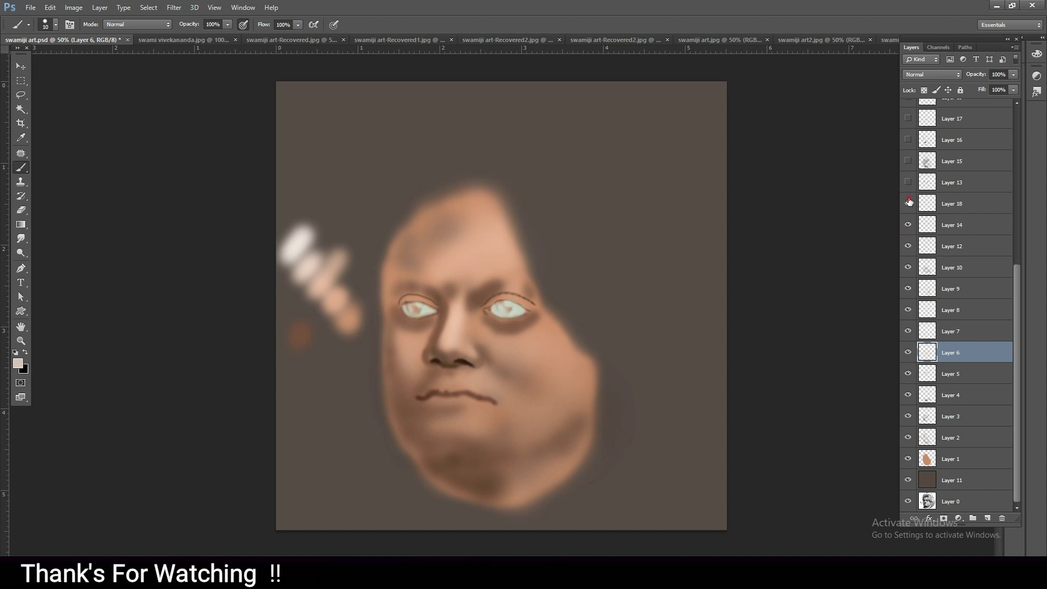
Turn on the eyes, pupils, Layer 15 shading, red lips and Layer 17 shading
click(909, 203)
click(908, 181)
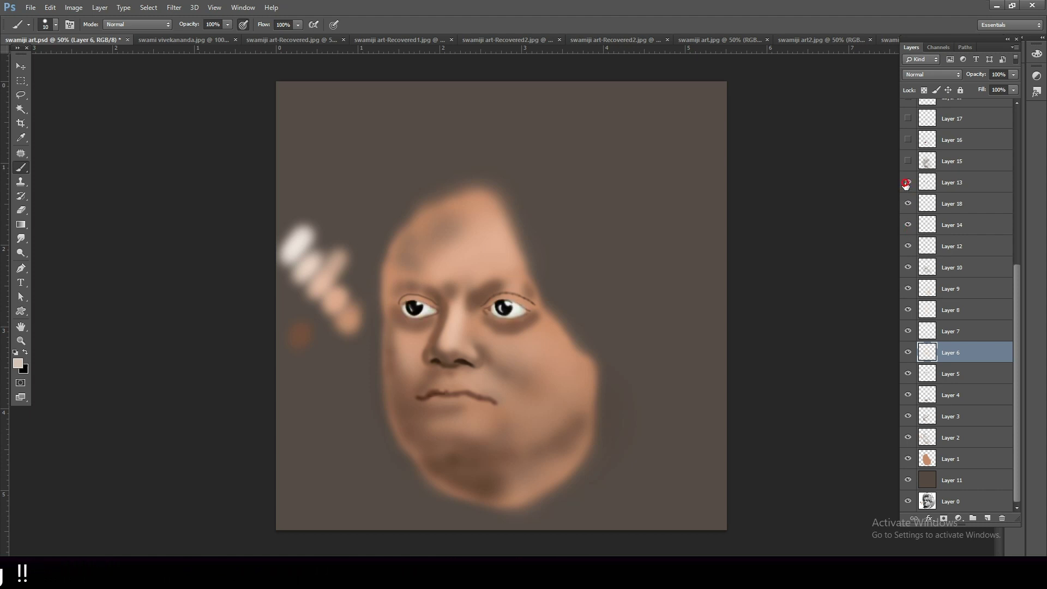
scroll(906, 186, up, 1)
click(907, 183)
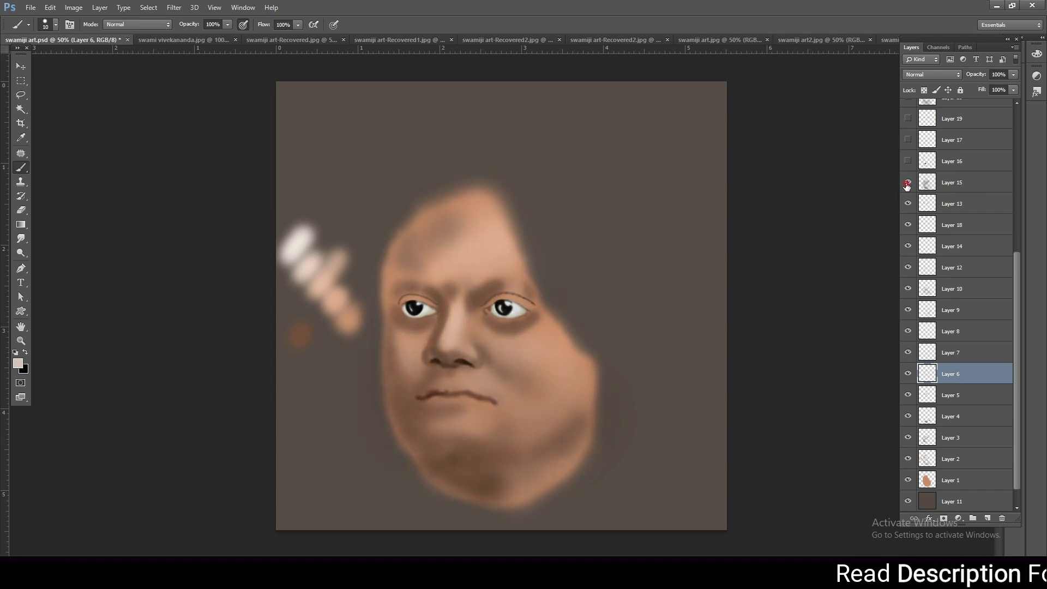
click(907, 183)
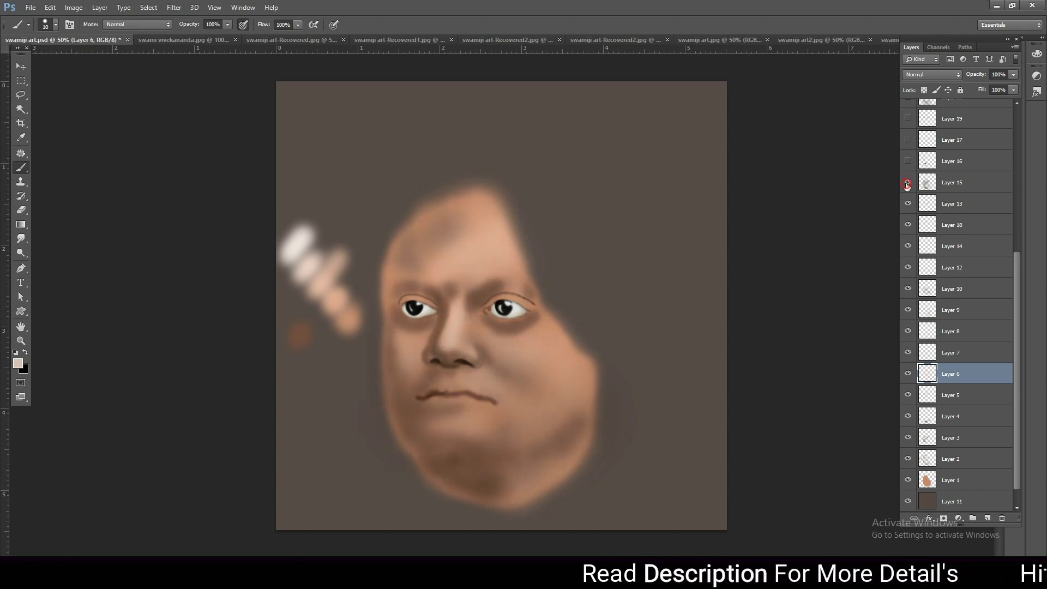
scroll(907, 187, up, 1)
click(908, 182)
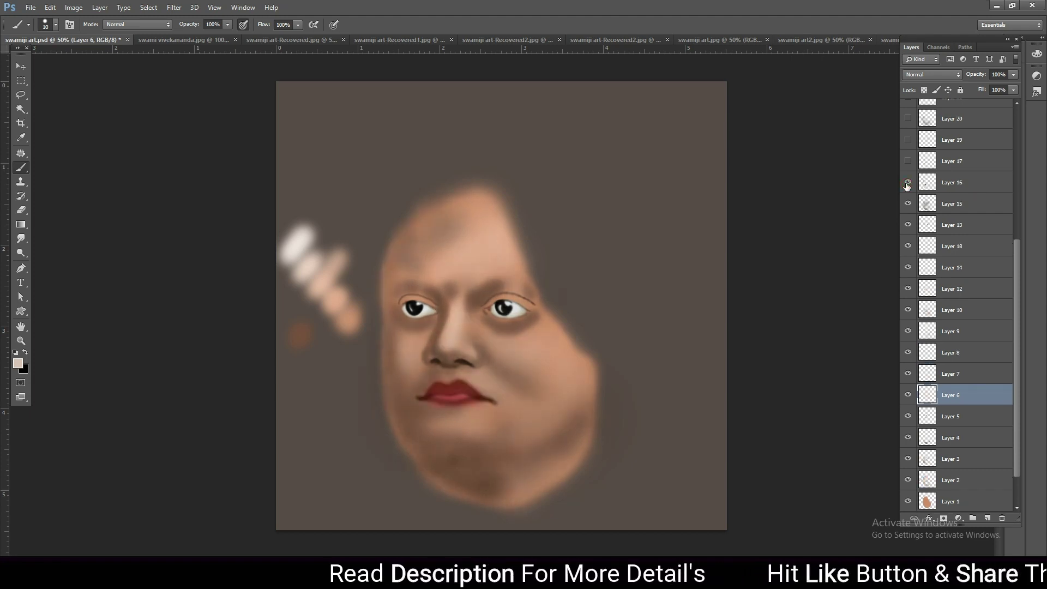
scroll(907, 186, up, 1)
click(909, 182)
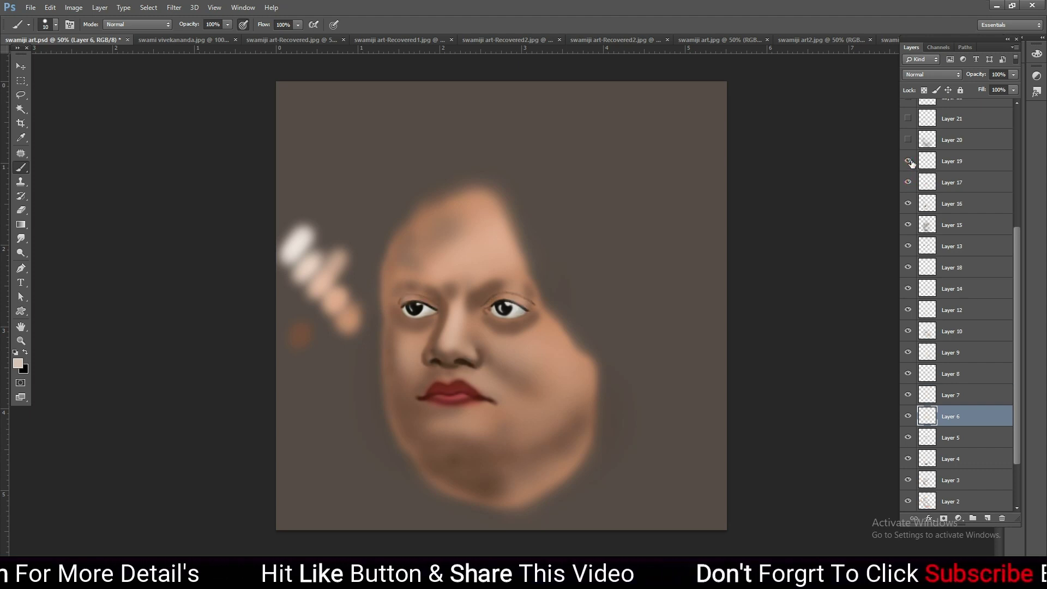
Turn on Layers 20, 21, 24, 25 and 23, comparing the eyebrows on and off
click(908, 140)
click(908, 119)
click(908, 119)
scroll(909, 136, up, 1)
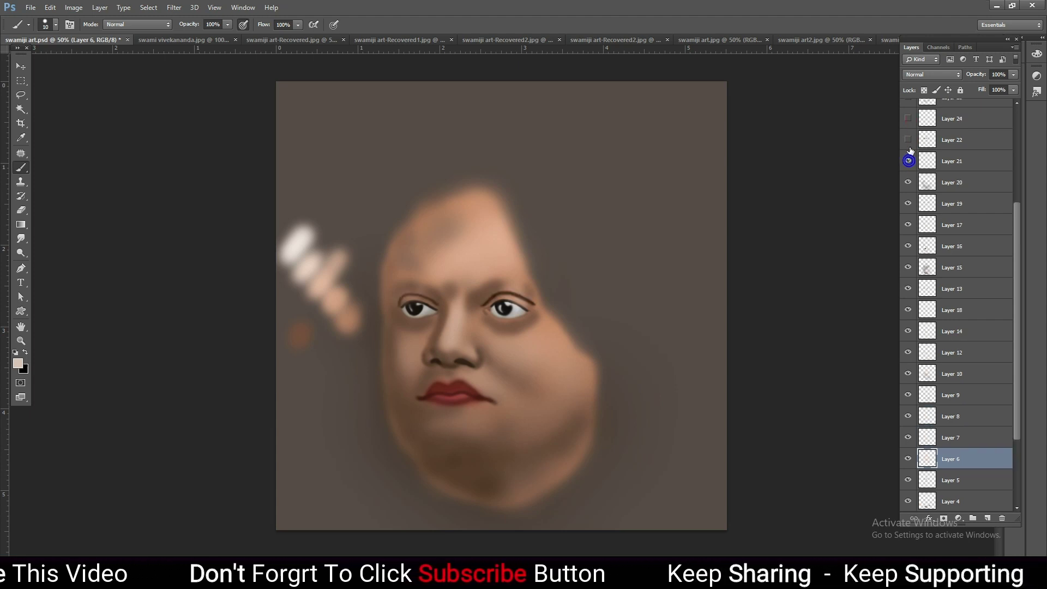
click(908, 140)
scroll(906, 158, up, 2)
click(907, 160)
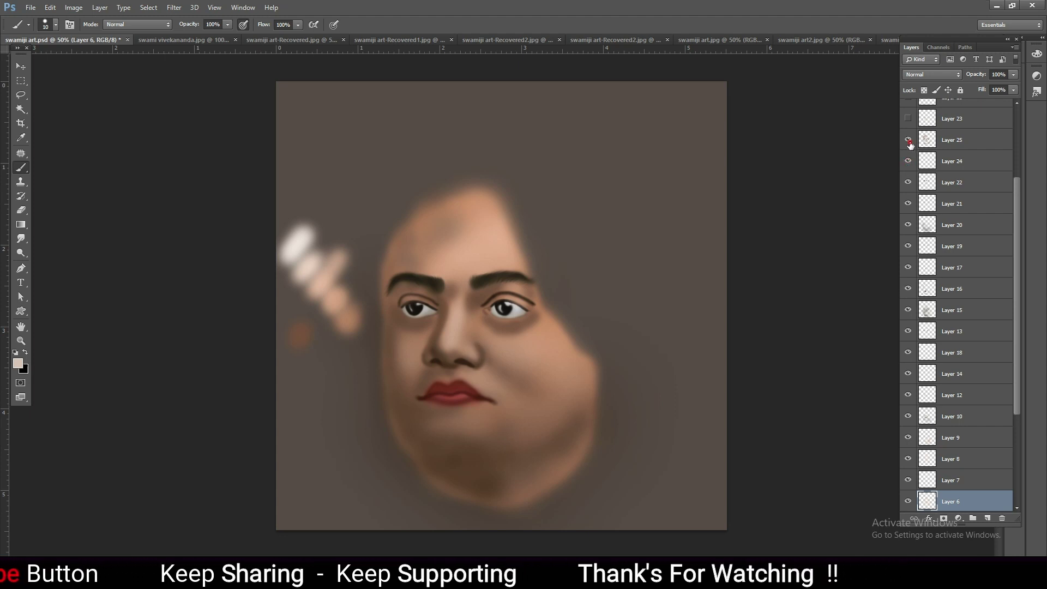
click(908, 140)
scroll(910, 144, up, 1)
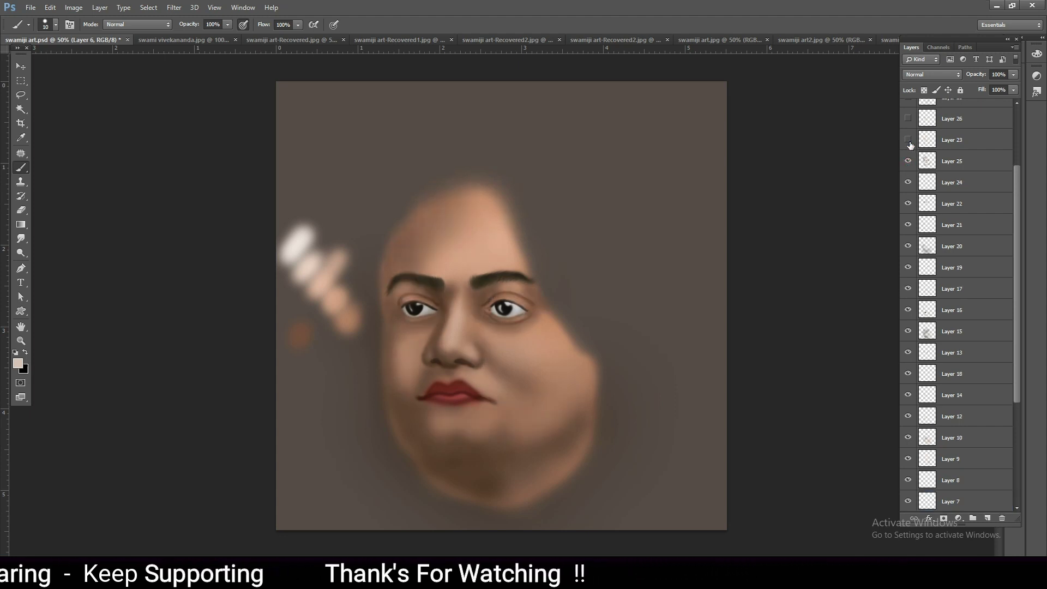
click(908, 140)
scroll(910, 144, up, 2)
Turn on Layers 26, 28, 29, 31 and 27, then select Layer 1 and start a new document
click(907, 160)
click(908, 140)
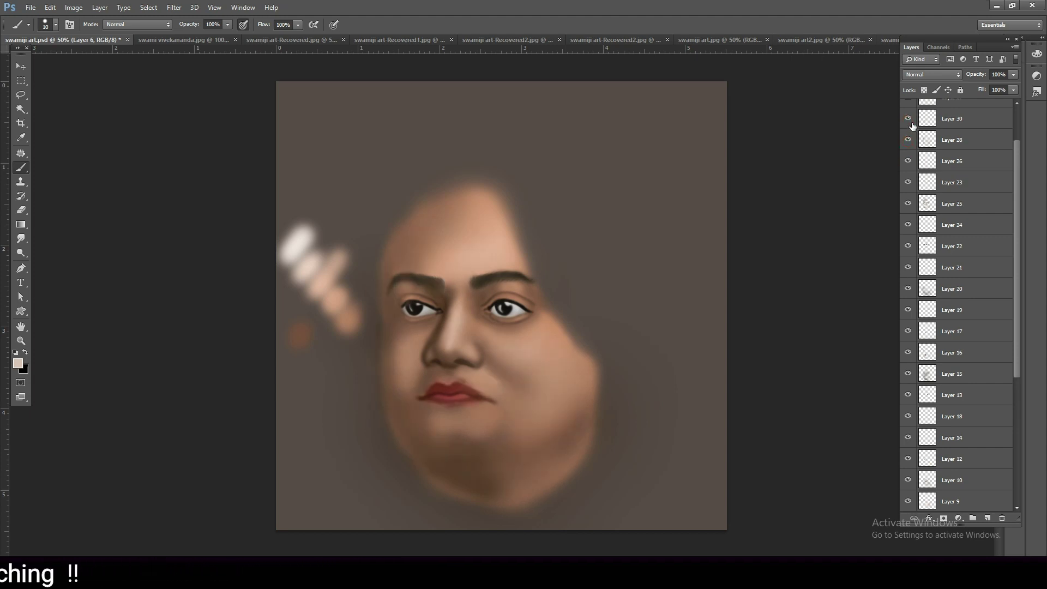
scroll(912, 124, up, 3)
click(908, 152)
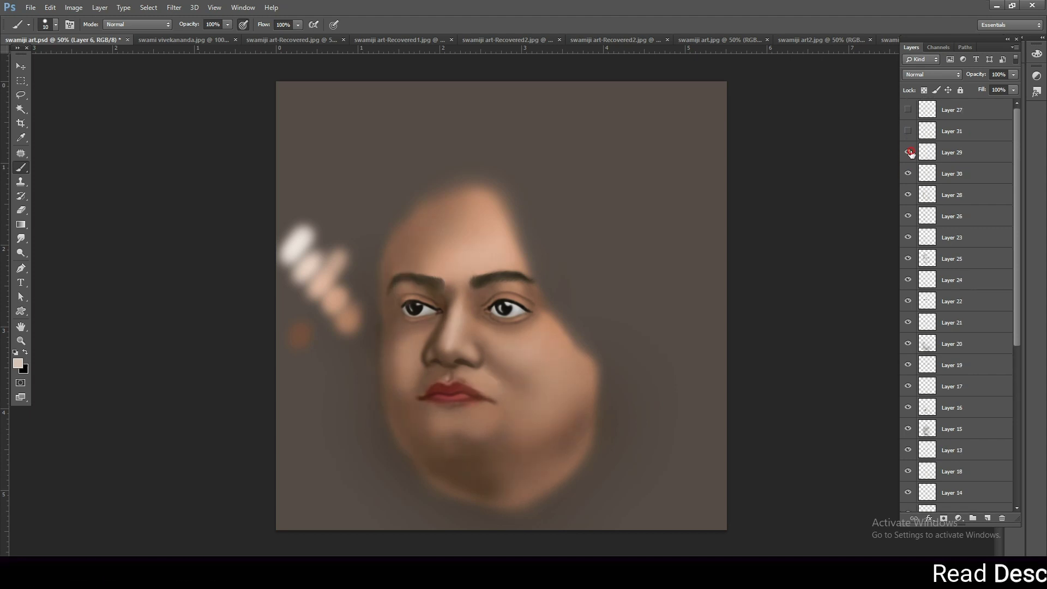
click(908, 131)
click(908, 110)
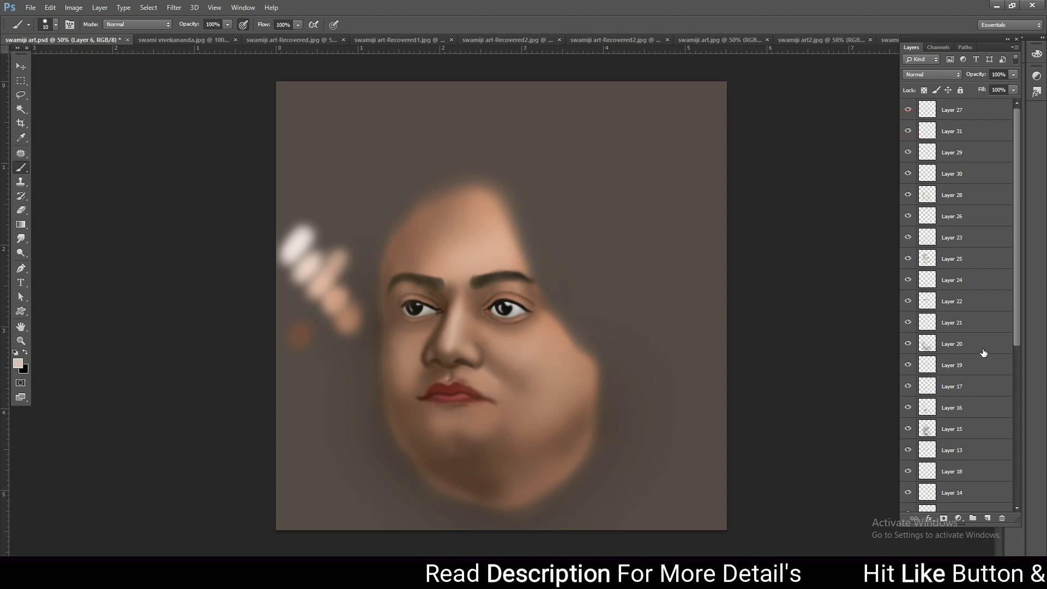
scroll(985, 383, down, 3)
scroll(985, 384, down, 3)
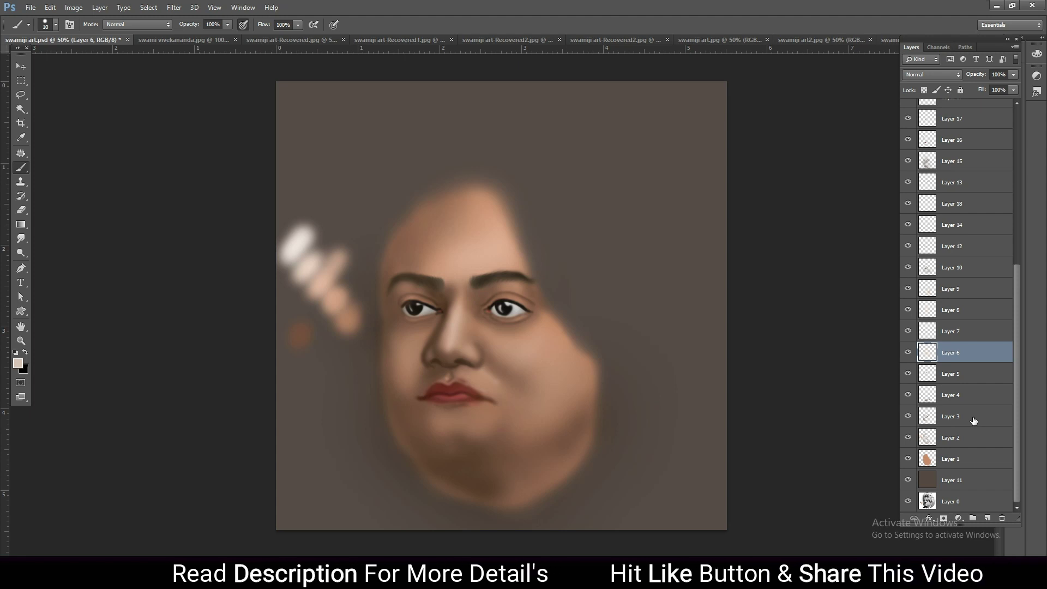
click(967, 459)
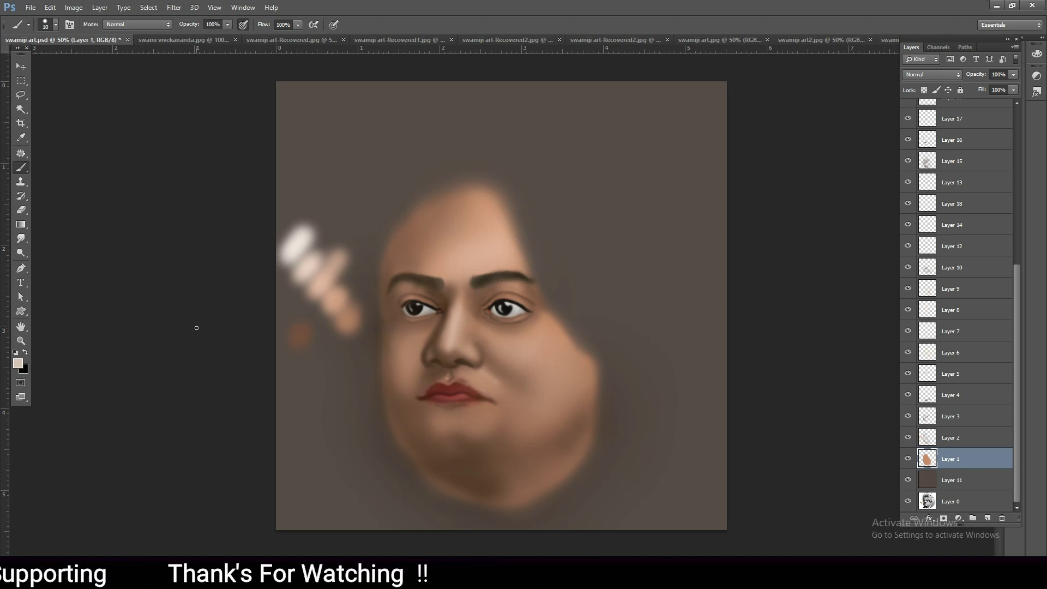
key(ctrl+n)
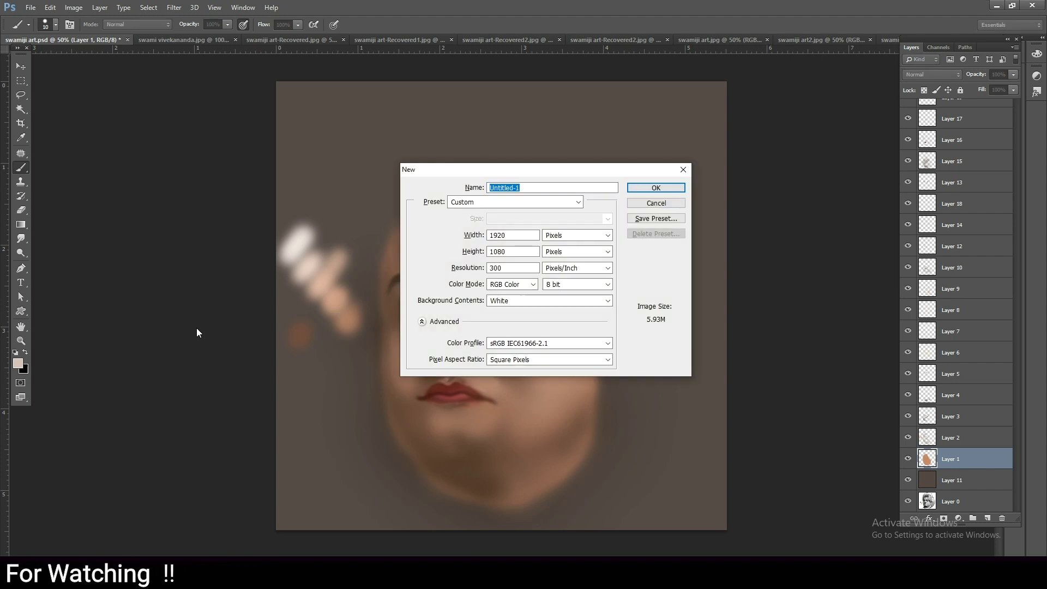
Create the blank white 1920×1080 document and bring up the foreground Color Picker
click(640, 188)
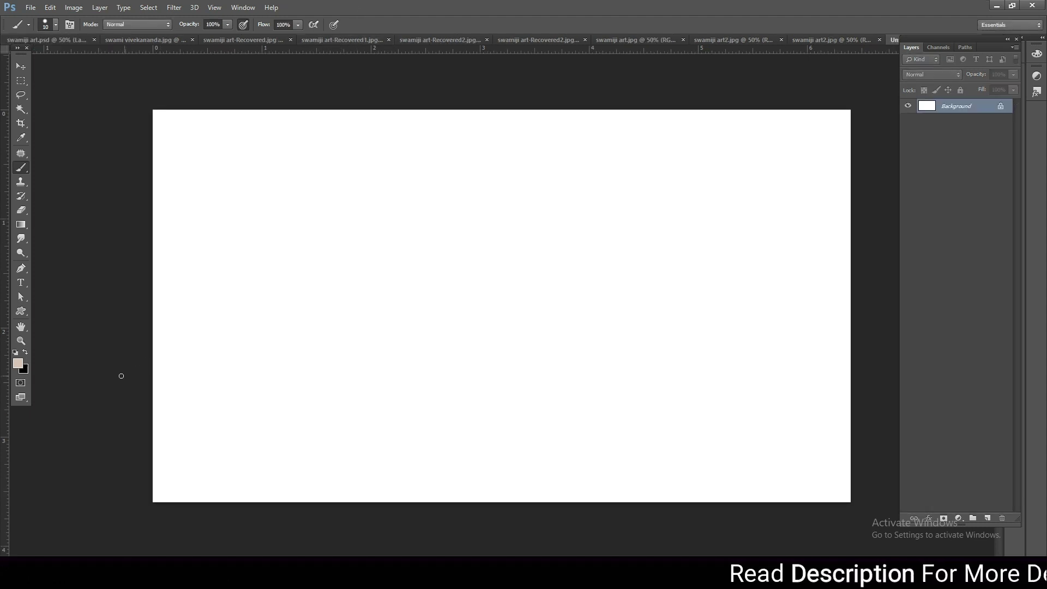
click(17, 364)
Draw two mountain peak outlines in dark green
click(806, 461)
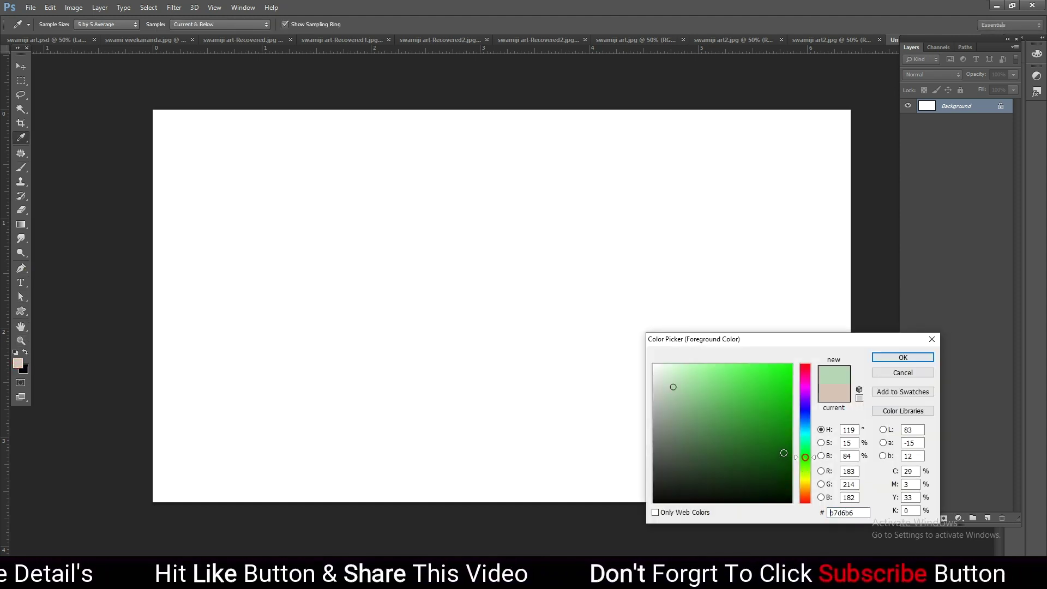
click(786, 444)
click(913, 357)
mouse_move(212, 385)
mouse_down()
mouse_move(528, 173)
mouse_move(596, 347)
mouse_up()
drag(547, 314, 643, 202)
drag(693, 141, 801, 307)
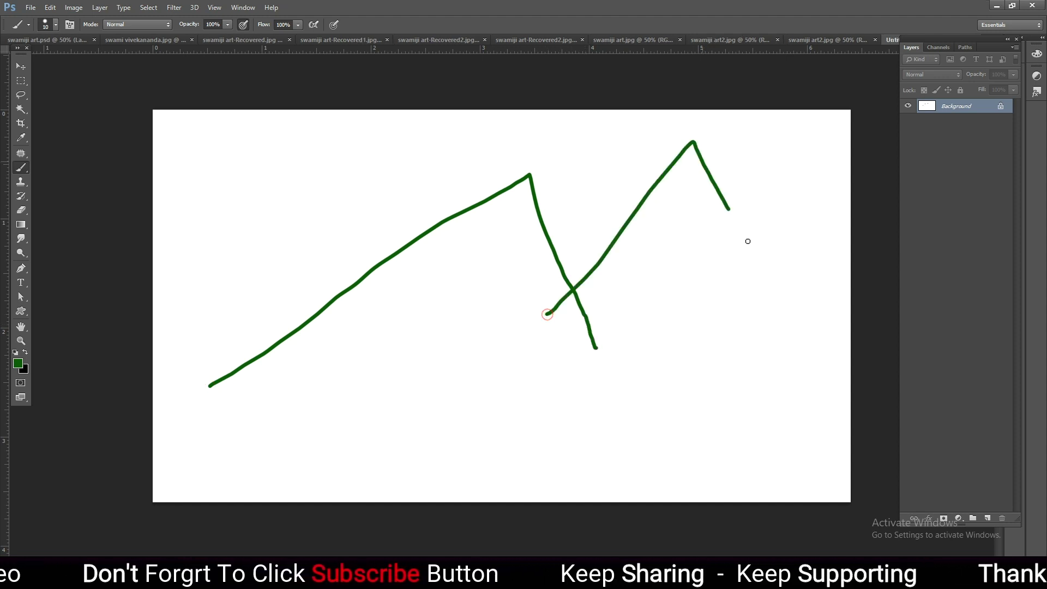
Paint broad bright blue (0090ff) water strokes across the lower canvas with an enlarged brush
click(19, 364)
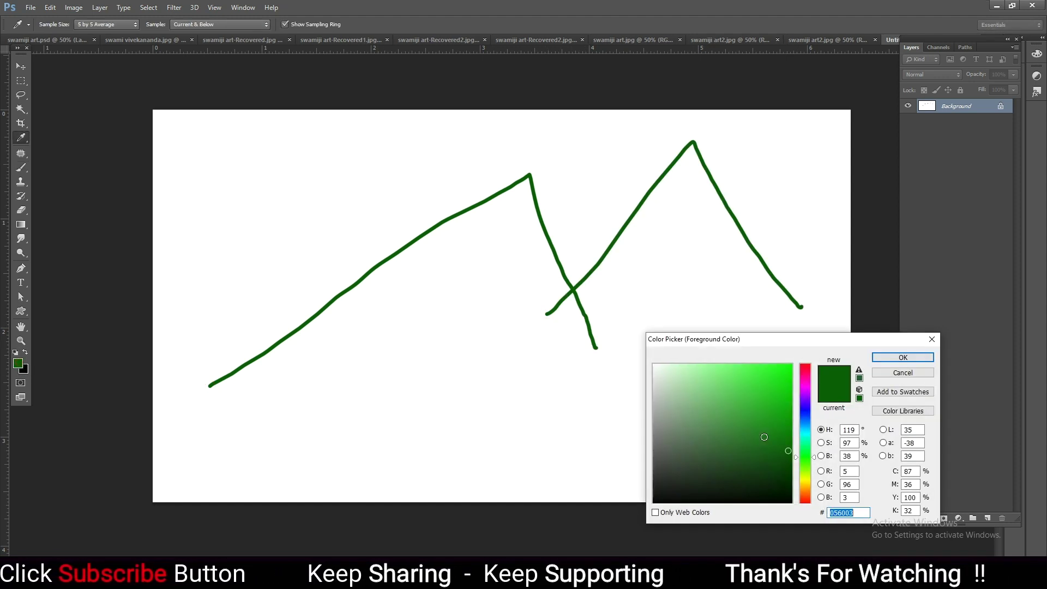
click(807, 409)
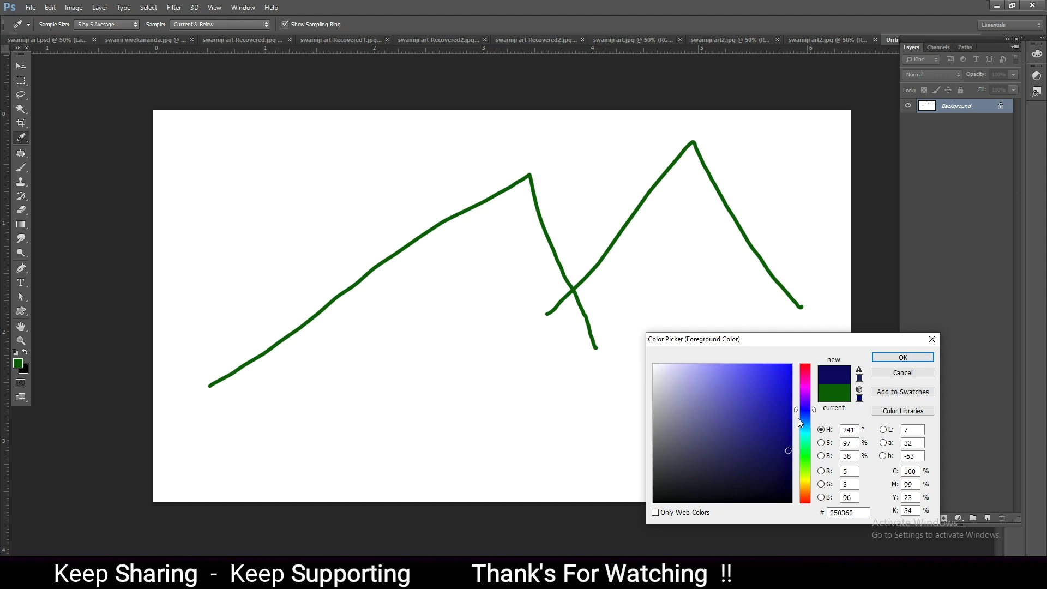
drag(798, 418, 798, 424)
click(791, 365)
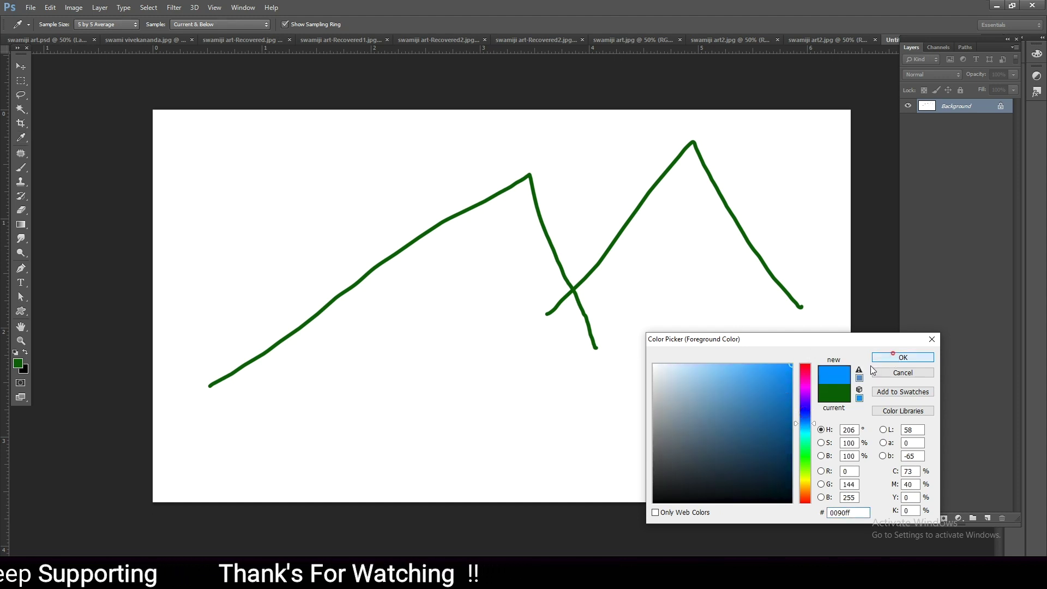
key(Return)
mouse_move(150, 409)
mouse_down()
mouse_move(722, 325)
mouse_move(1037, 297)
mouse_up()
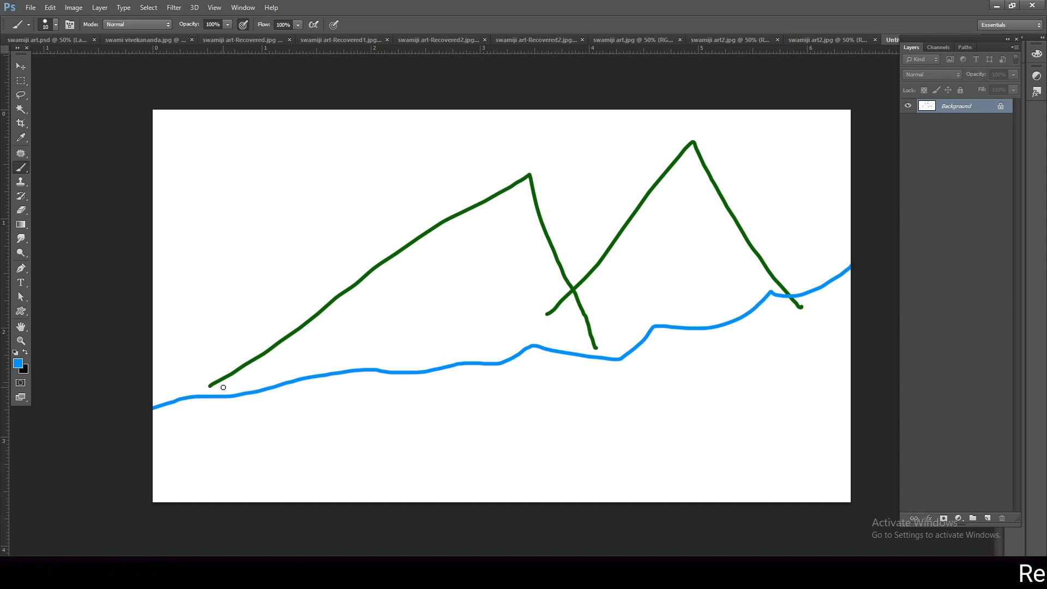
key(bracketright)
drag(109, 429, 979, 249)
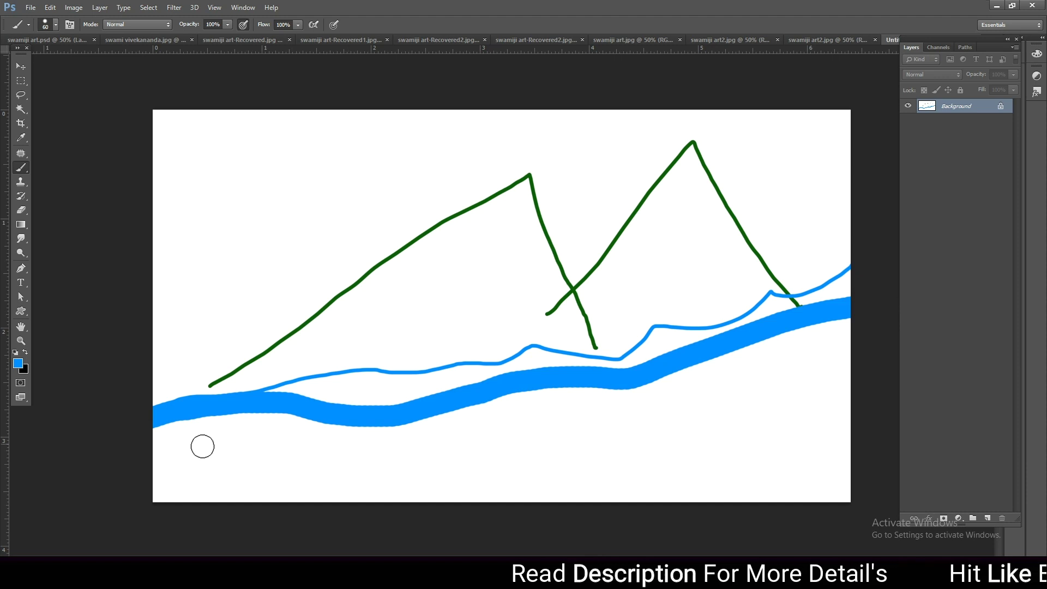
drag(171, 456, 862, 354)
mouse_move(166, 440)
mouse_down()
mouse_move(811, 334)
mouse_move(863, 299)
mouse_up()
mouse_move(692, 349)
mouse_down()
mouse_move(666, 336)
mouse_move(628, 355)
mouse_move(338, 375)
mouse_move(155, 436)
mouse_move(159, 499)
mouse_move(718, 374)
mouse_move(316, 493)
mouse_move(185, 436)
mouse_move(937, 401)
mouse_move(420, 486)
mouse_move(921, 441)
mouse_up()
Paint dark green over the left mountain and the right mountain's left slope
click(18, 363)
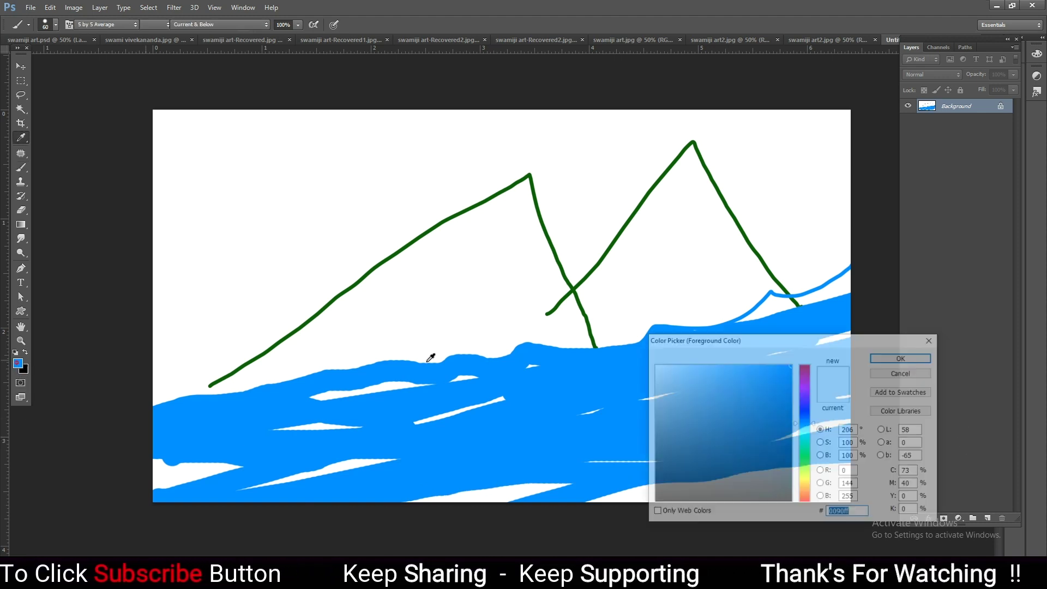
click(806, 455)
click(790, 444)
click(902, 357)
mouse_move(303, 336)
mouse_down()
mouse_move(463, 251)
mouse_move(510, 202)
mouse_move(537, 306)
mouse_move(513, 313)
mouse_move(401, 295)
mouse_move(276, 360)
mouse_move(469, 294)
mouse_move(382, 273)
mouse_move(513, 191)
mouse_move(494, 256)
mouse_up()
mouse_move(699, 178)
mouse_down()
mouse_move(657, 238)
mouse_move(635, 246)
mouse_move(643, 218)
mouse_move(598, 265)
mouse_move(611, 283)
mouse_move(655, 251)
mouse_up()
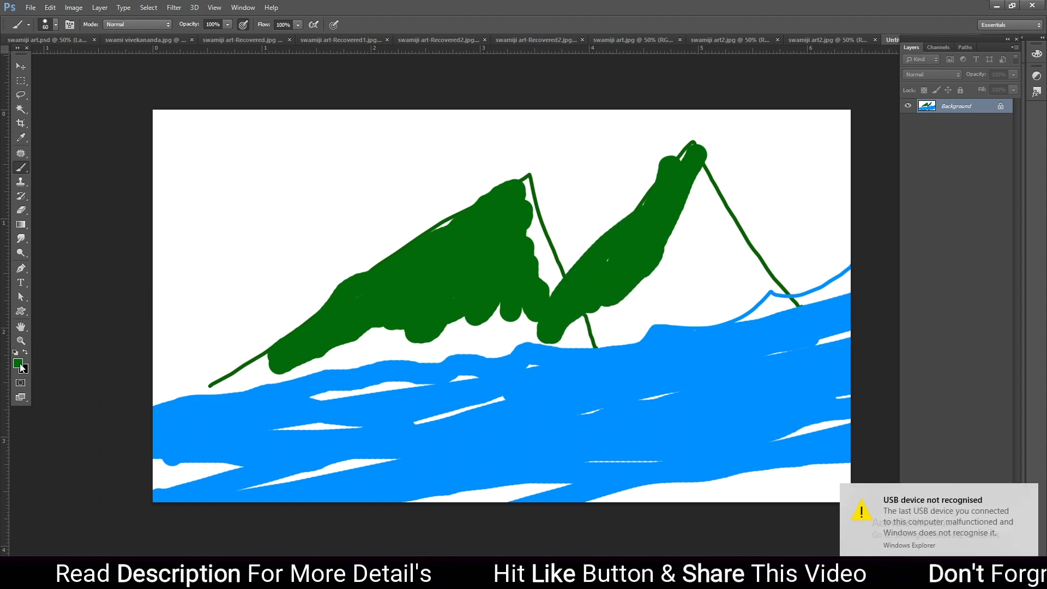
Shade the right slope and the left mountain's right edge in lighter green
click(20, 365)
drag(777, 429, 764, 426)
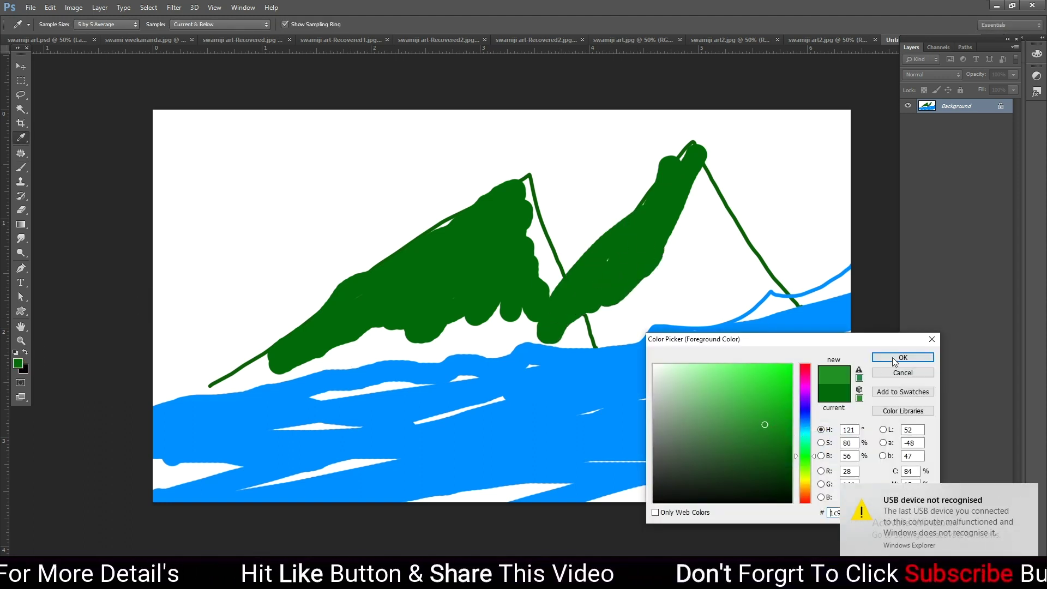
click(892, 358)
mouse_move(705, 172)
mouse_down()
mouse_move(681, 240)
mouse_move(603, 324)
mouse_move(652, 306)
mouse_move(689, 261)
mouse_move(710, 188)
mouse_move(723, 227)
mouse_move(718, 300)
mouse_move(687, 319)
mouse_move(635, 325)
mouse_up()
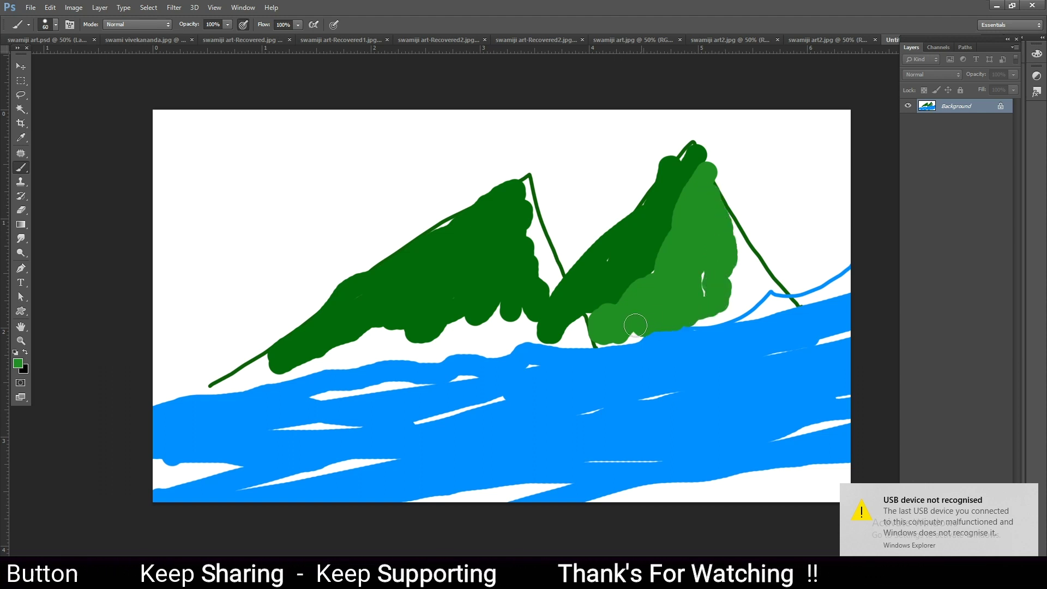
mouse_move(531, 210)
mouse_down()
mouse_move(554, 284)
mouse_move(516, 323)
mouse_move(499, 308)
mouse_move(454, 343)
mouse_move(363, 340)
mouse_move(311, 367)
mouse_move(240, 379)
mouse_move(551, 346)
mouse_move(582, 324)
mouse_move(545, 336)
mouse_move(543, 326)
mouse_up()
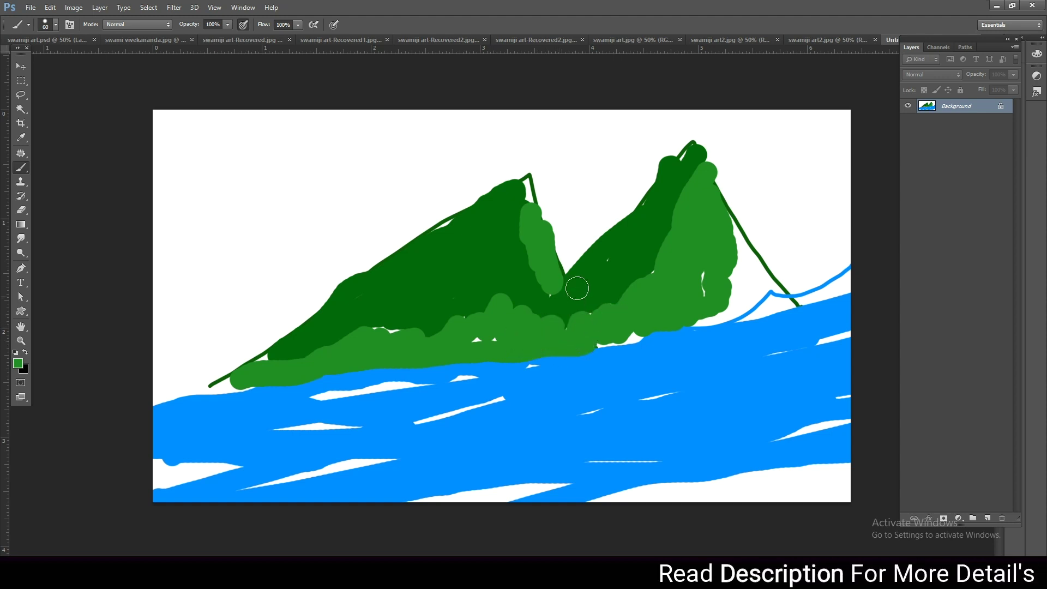
Switch to a darker green and retrace the right peak's outline
click(18, 362)
click(784, 461)
click(903, 357)
drag(536, 180, 592, 343)
drag(575, 254, 792, 304)
Add light green highlights to the right peak
click(17, 365)
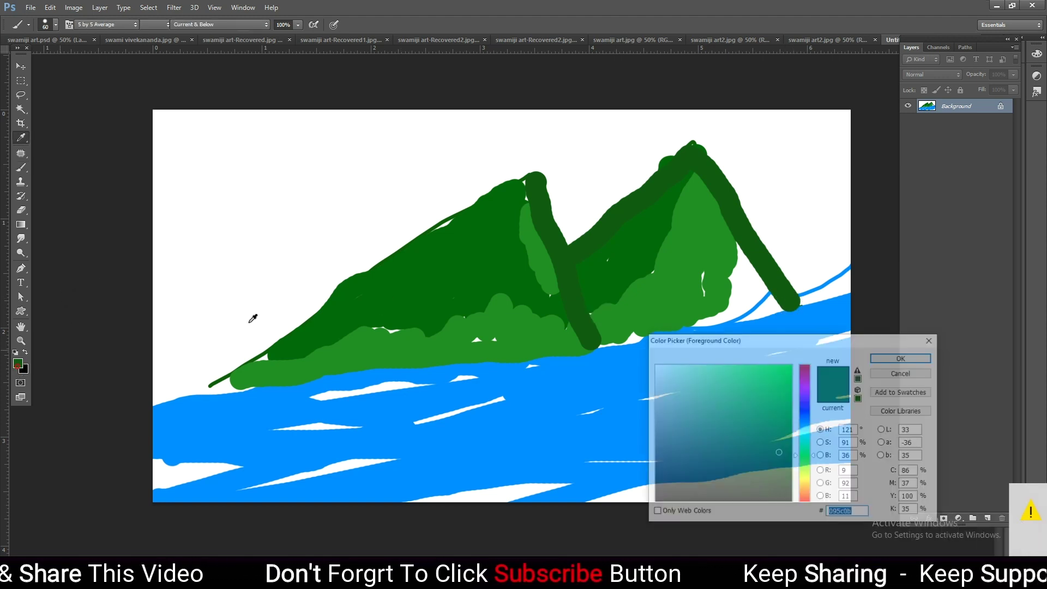
click(761, 401)
click(901, 357)
mouse_move(734, 252)
mouse_down()
mouse_move(709, 314)
mouse_move(757, 298)
mouse_up()
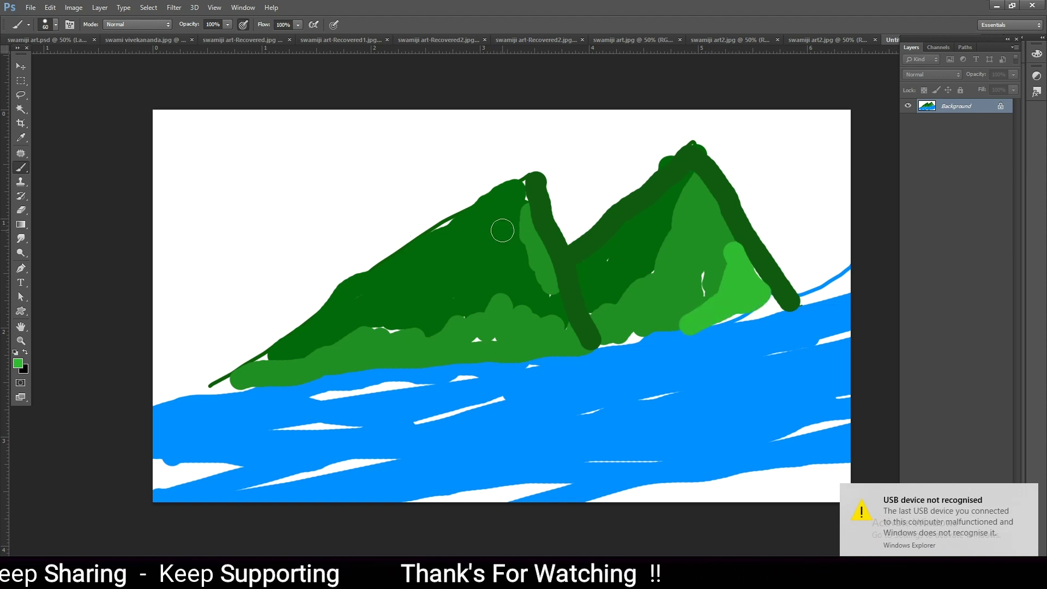
Sample the left peak's dark green and outline its ridge with the brush
key(i)
click(549, 218)
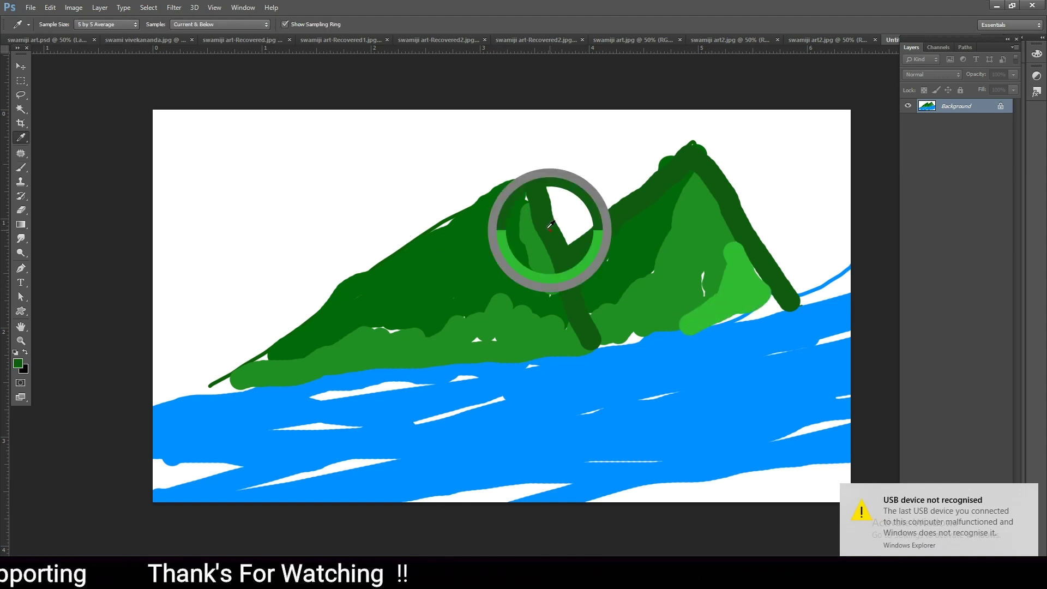
key(b)
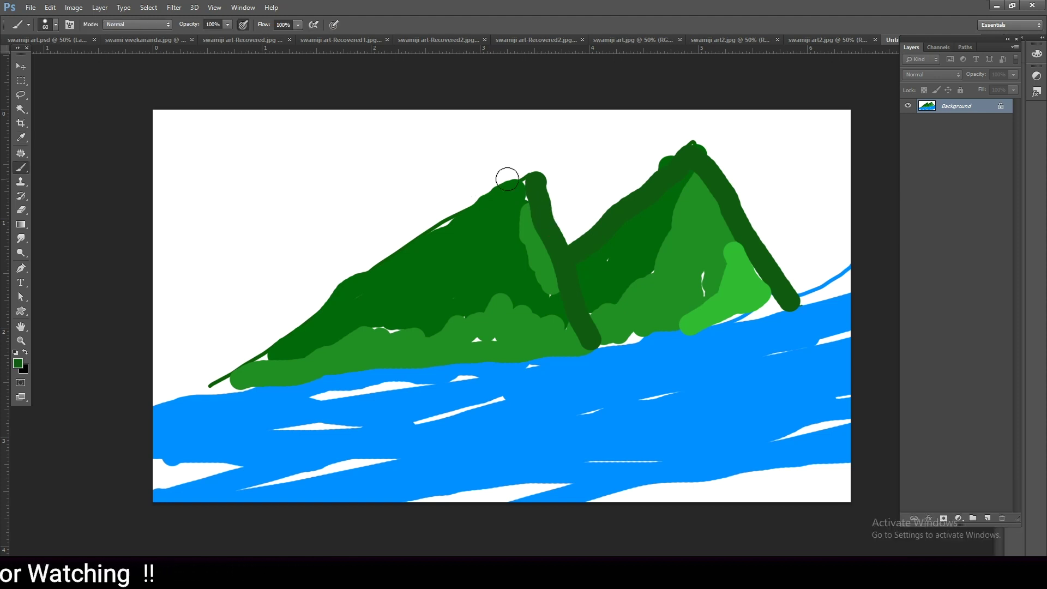
mouse_move(532, 174)
mouse_down()
mouse_move(455, 218)
mouse_move(265, 377)
mouse_up()
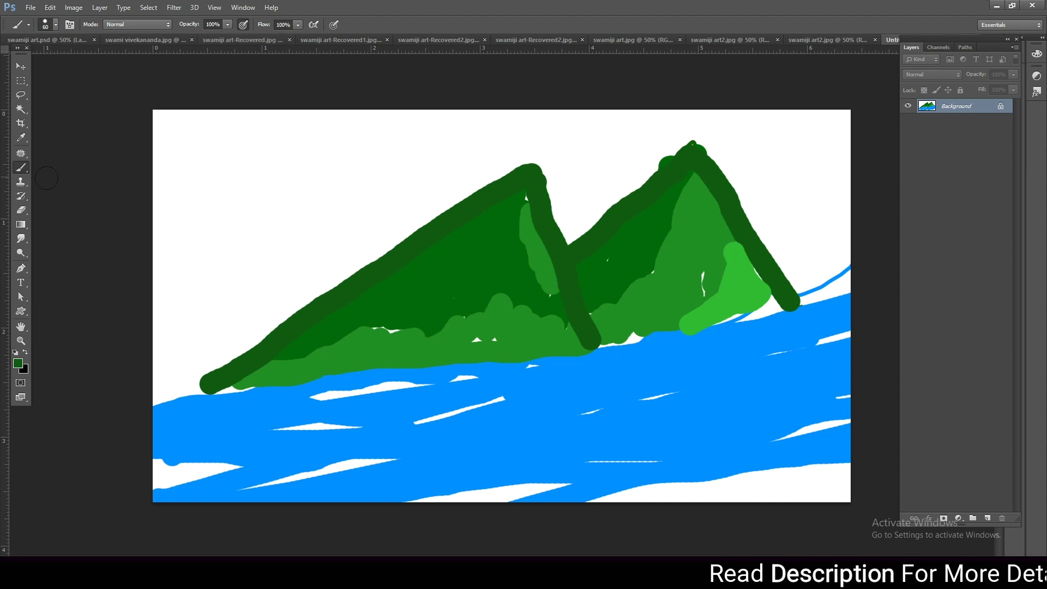
click(18, 363)
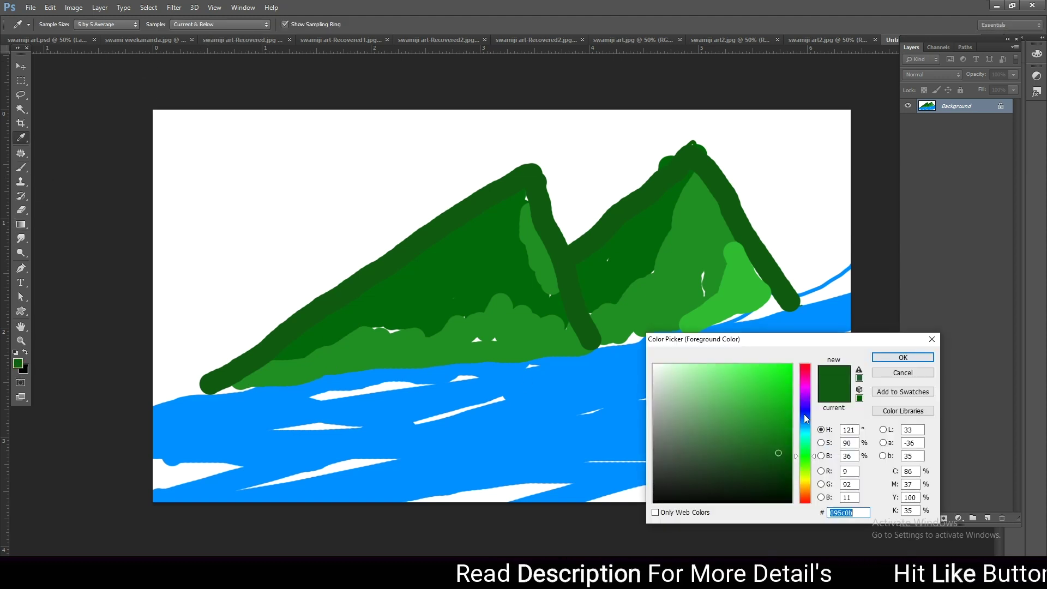
click(807, 495)
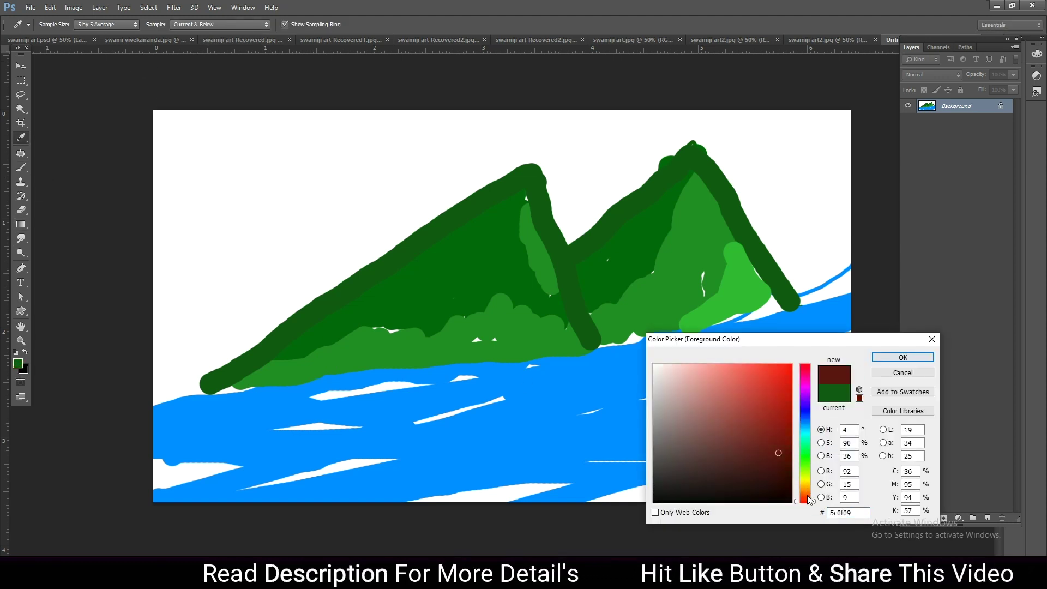
Set orange ff5a00 and paint a sun between the two peaks
text(ff5a00)
click(881, 359)
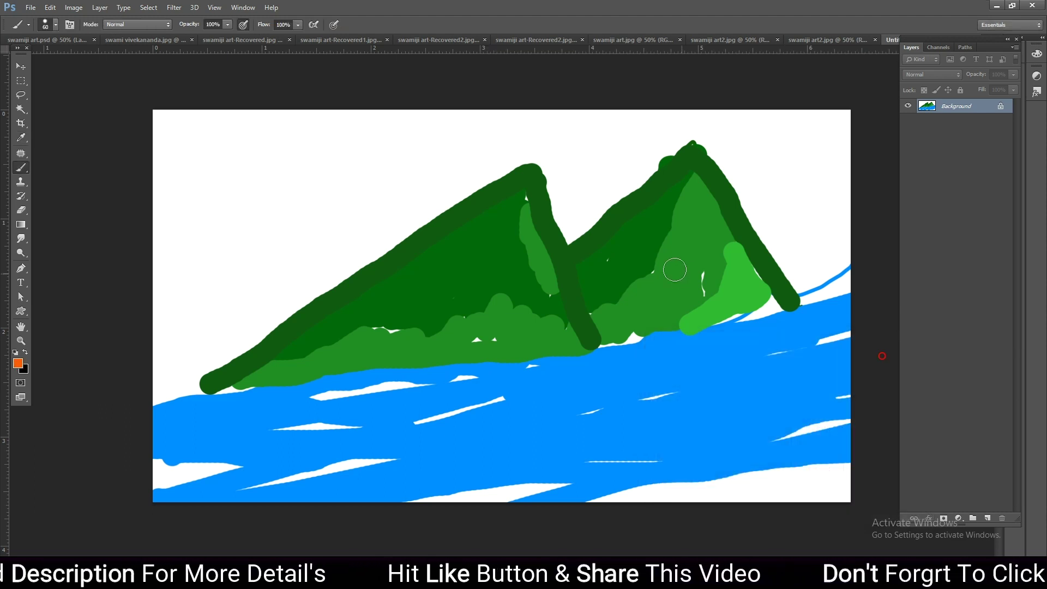
mouse_move(577, 222)
mouse_down()
mouse_move(568, 219)
mouse_move(580, 223)
mouse_up()
With a smaller brush, paint sun rays spreading out to the canvas edges
key(bracketleft)
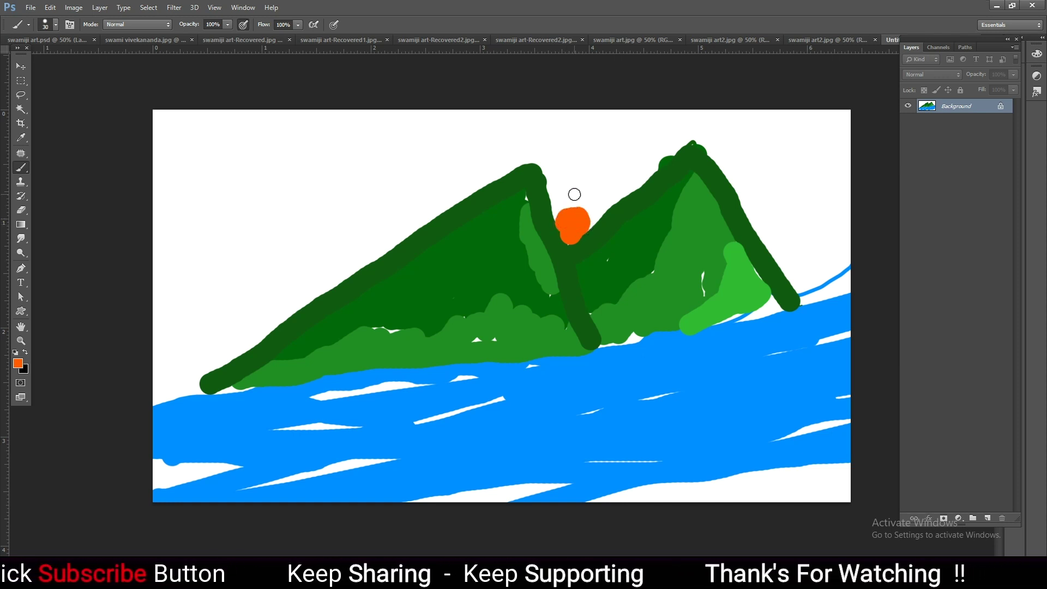
drag(574, 194, 596, 110)
drag(597, 193, 655, 137)
drag(558, 190, 509, 111)
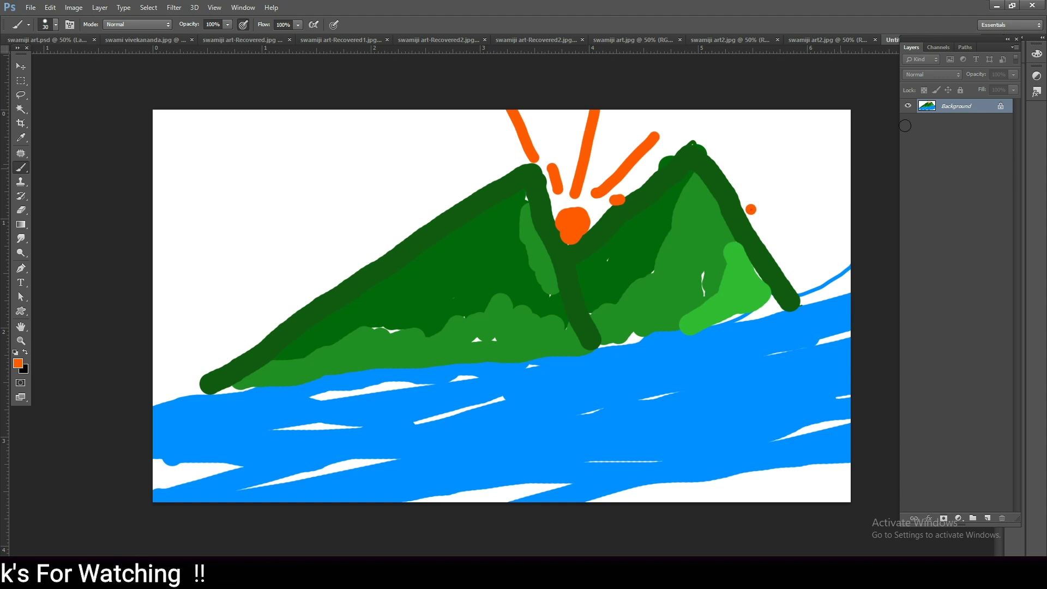
drag(751, 209, 905, 125)
drag(454, 196, 164, 97)
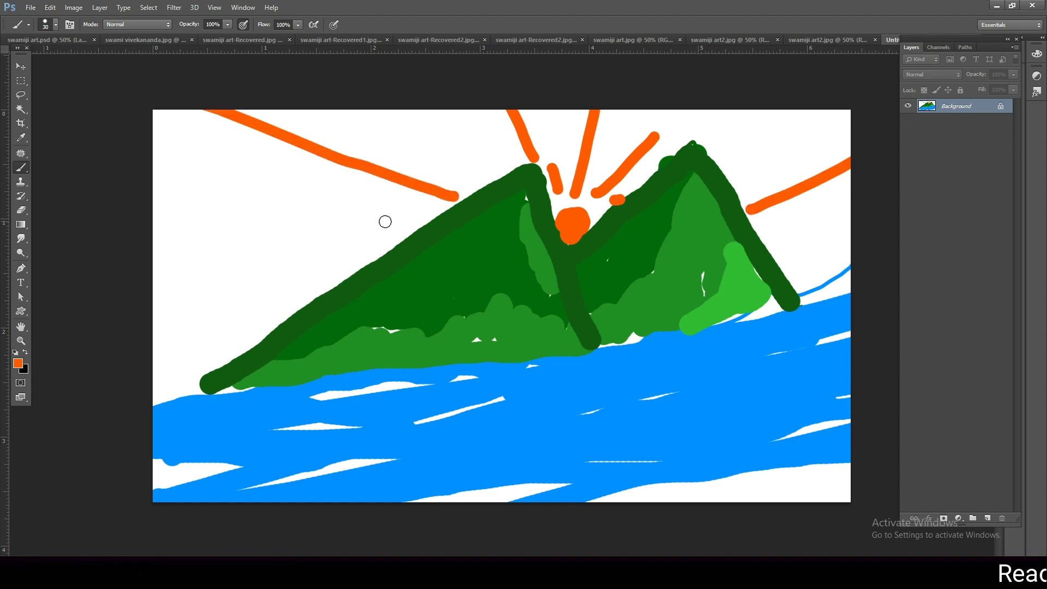
drag(392, 223, 147, 245)
drag(782, 252, 939, 242)
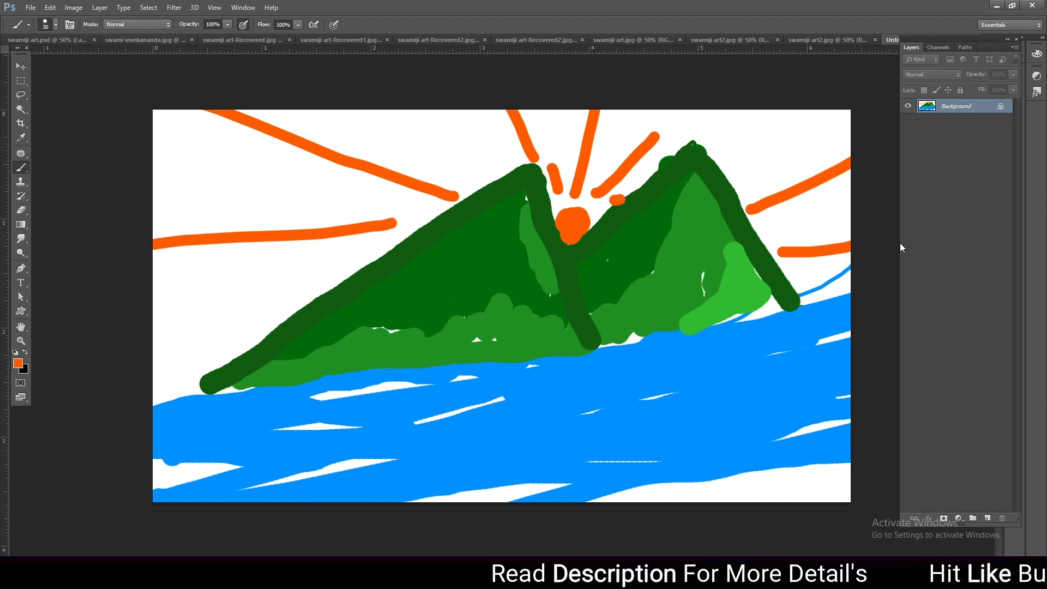
click(18, 364)
Set black 000000 as the painting colour, then return to the swamiji art.psd portrait
text(000000)
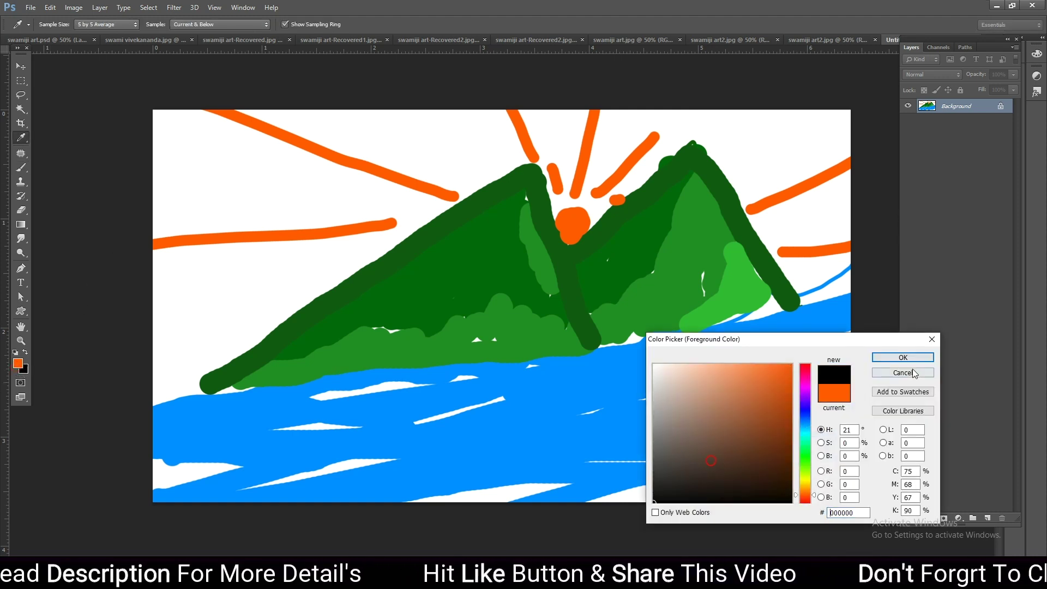
click(918, 360)
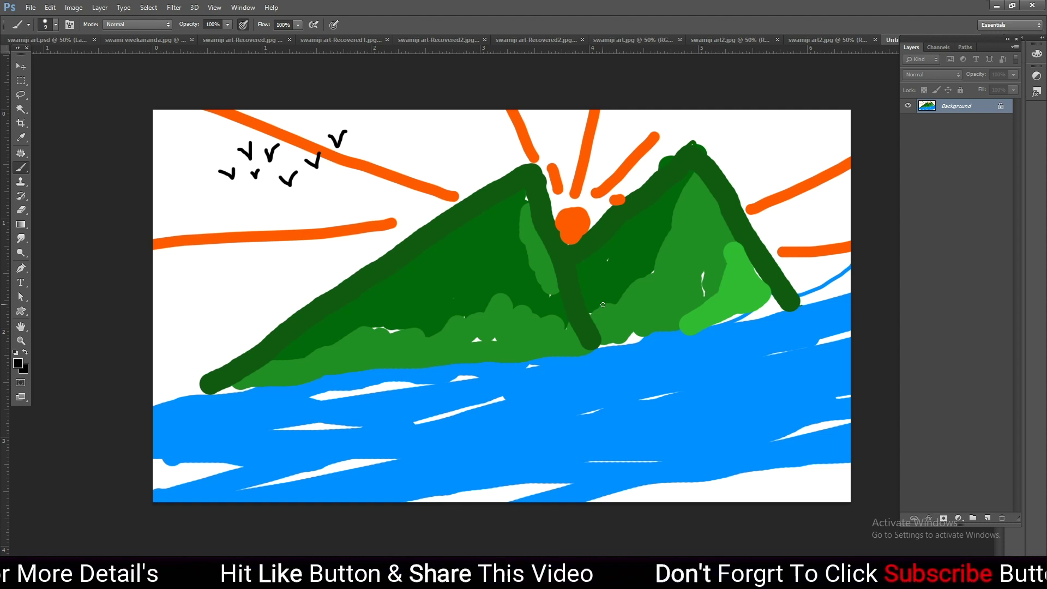
click(62, 42)
scroll(959, 491, down, 2)
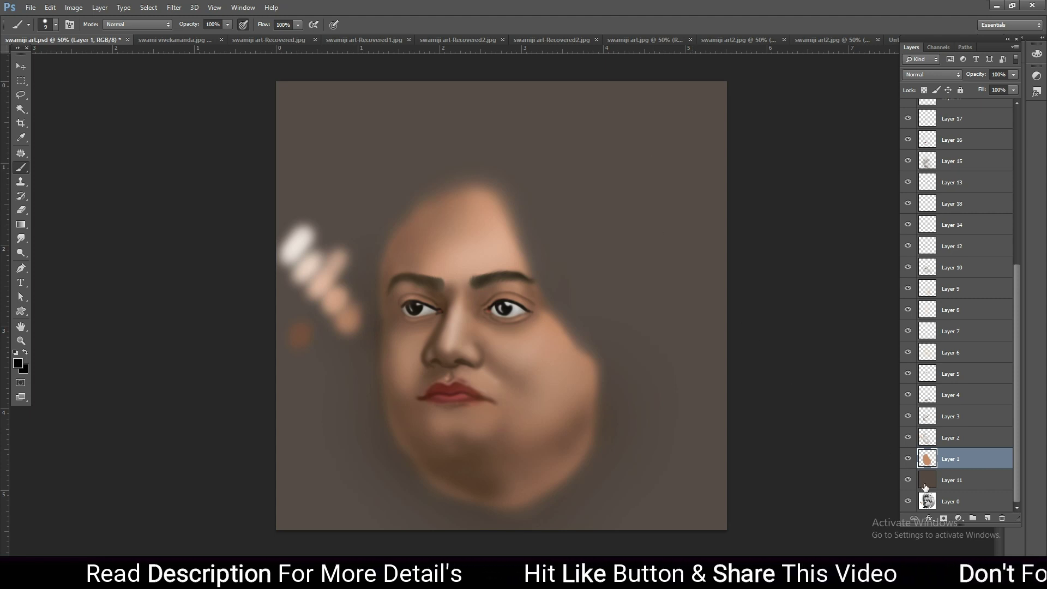
Close the swami vivekananda.jpg reference and the first swamiji art-Recovered jpg files
click(937, 504)
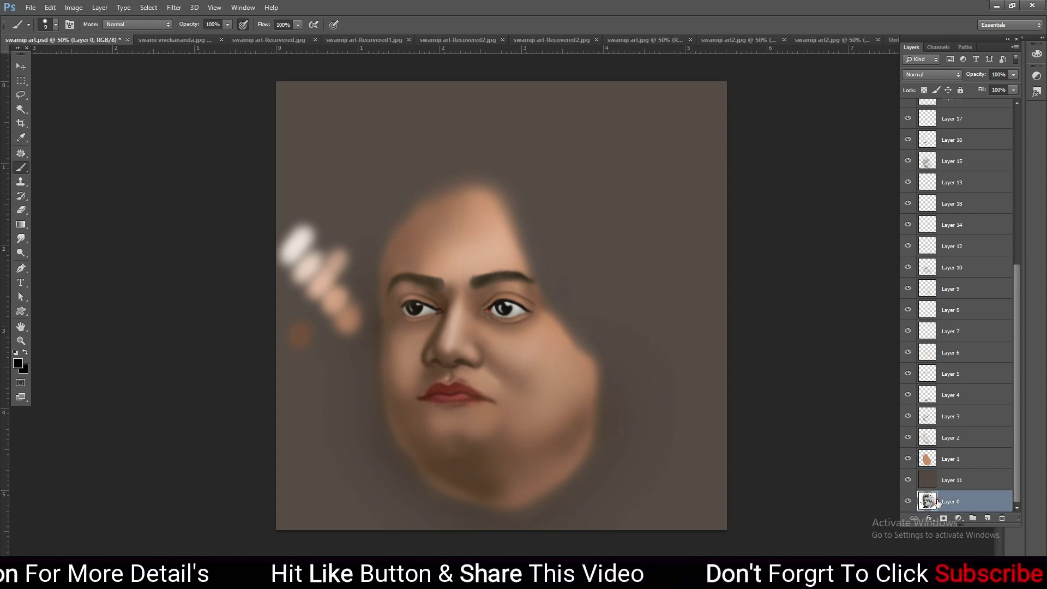
click(175, 41)
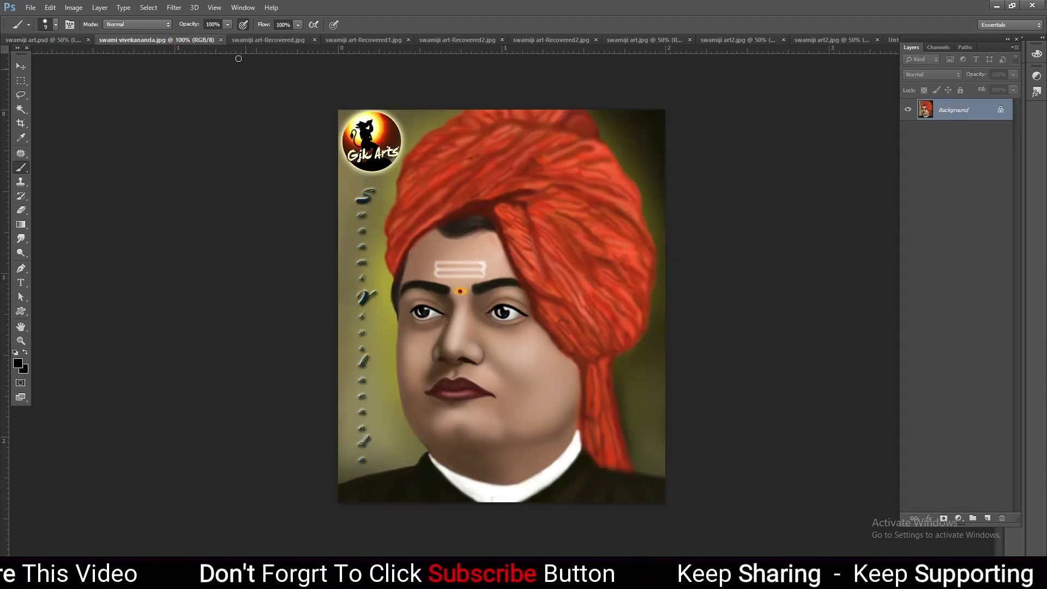
click(221, 40)
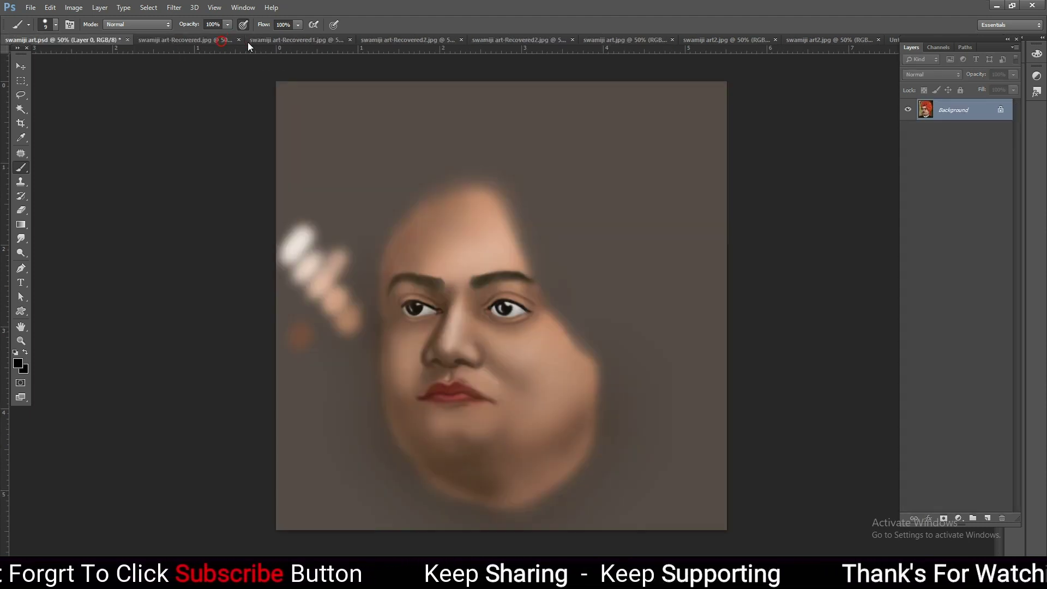
click(211, 42)
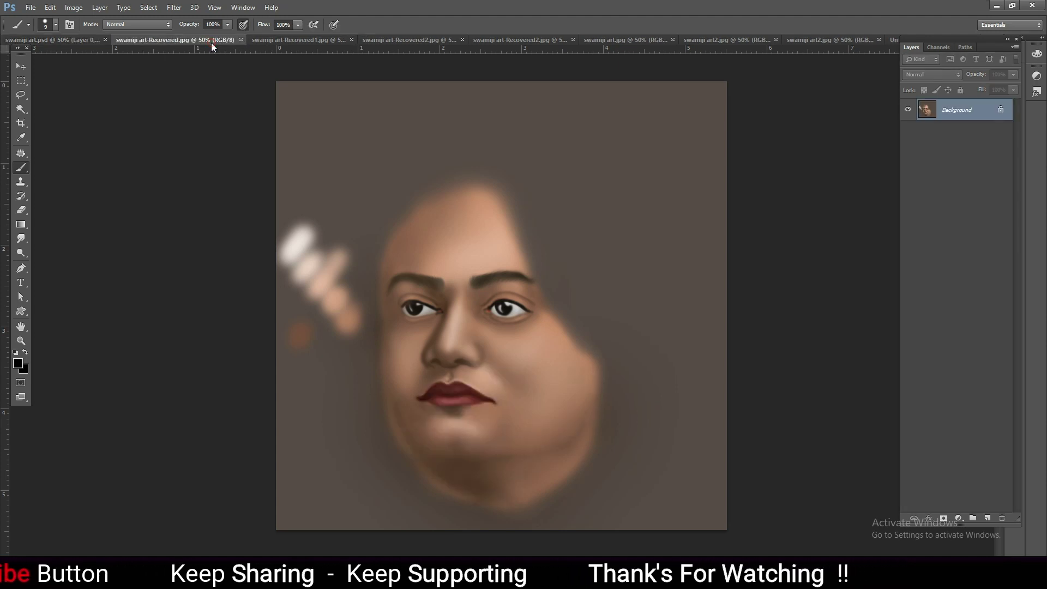
click(240, 39)
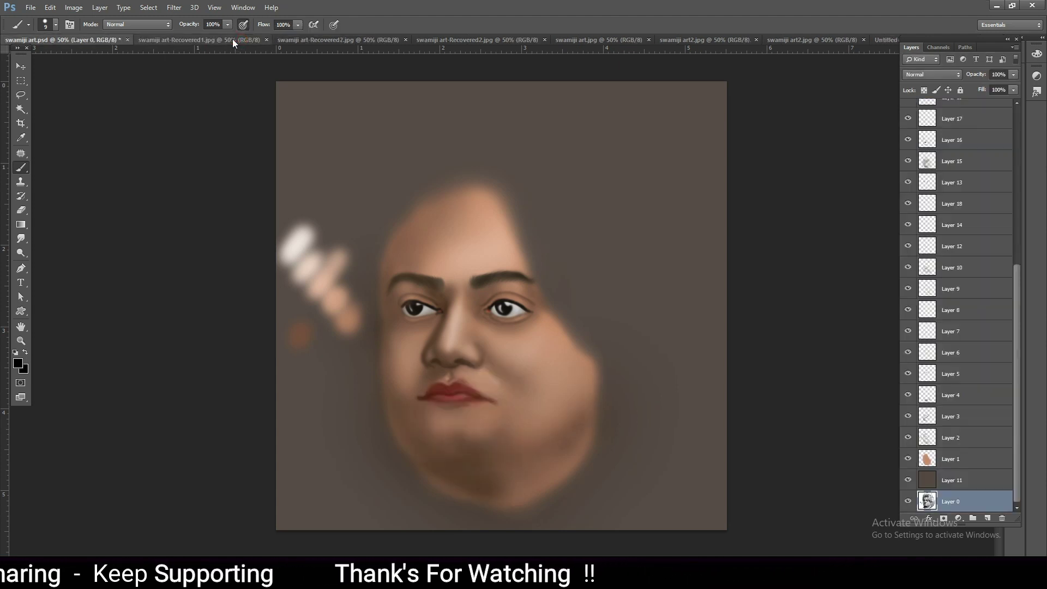
click(233, 39)
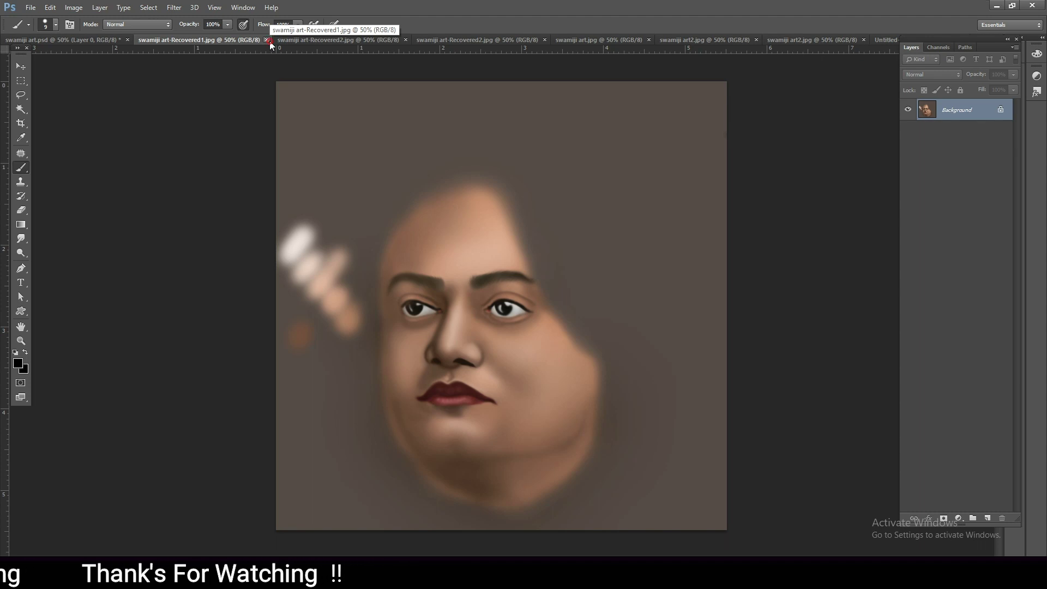
click(269, 40)
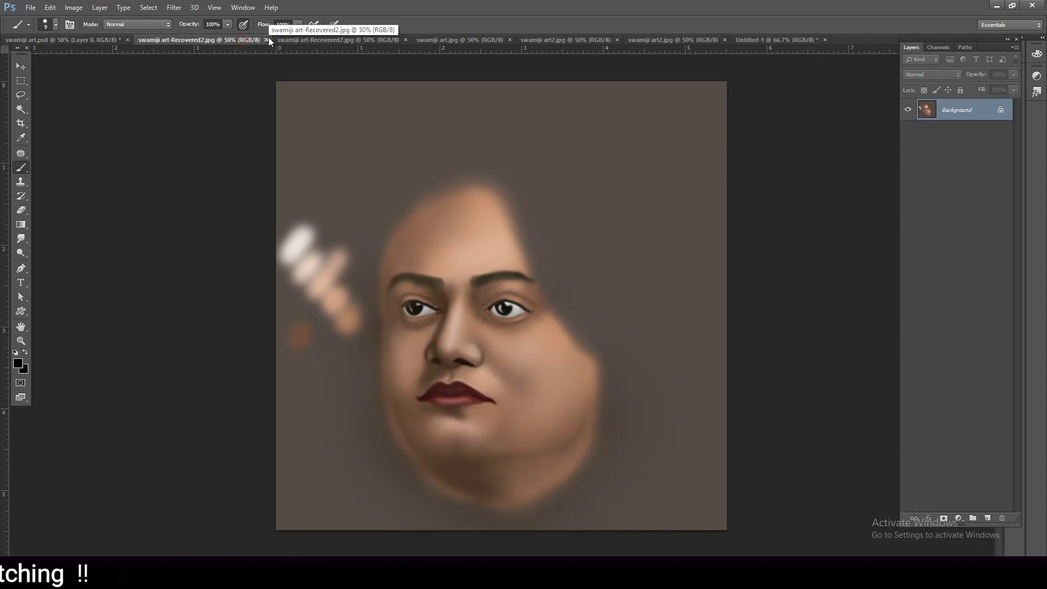
Close swamiji art-Recovered2.jpg, swamiji art.jpg and both swamiji art2.jpg files
click(268, 40)
click(237, 39)
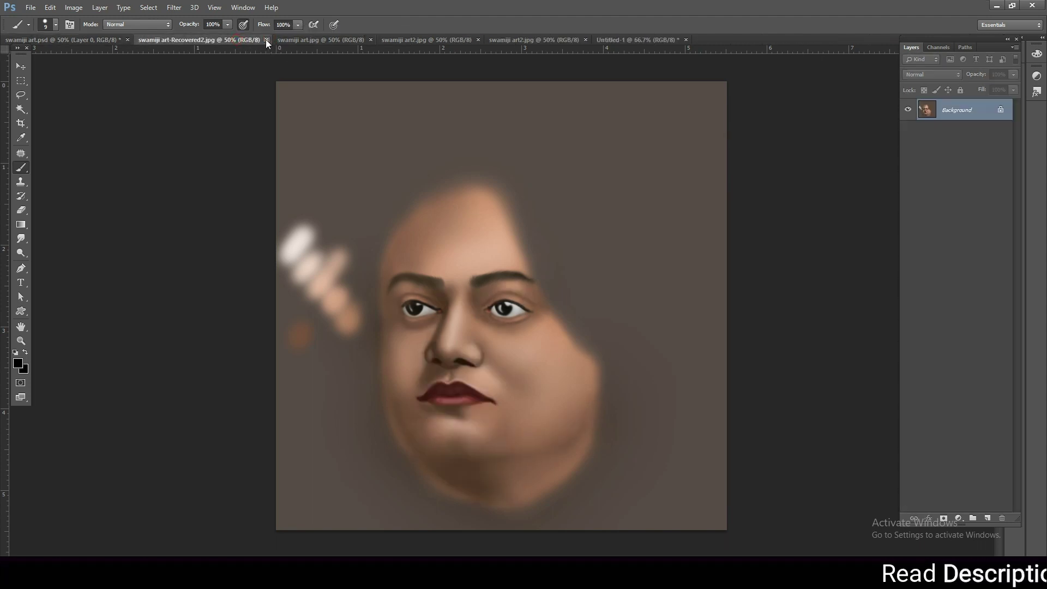
click(266, 39)
click(221, 41)
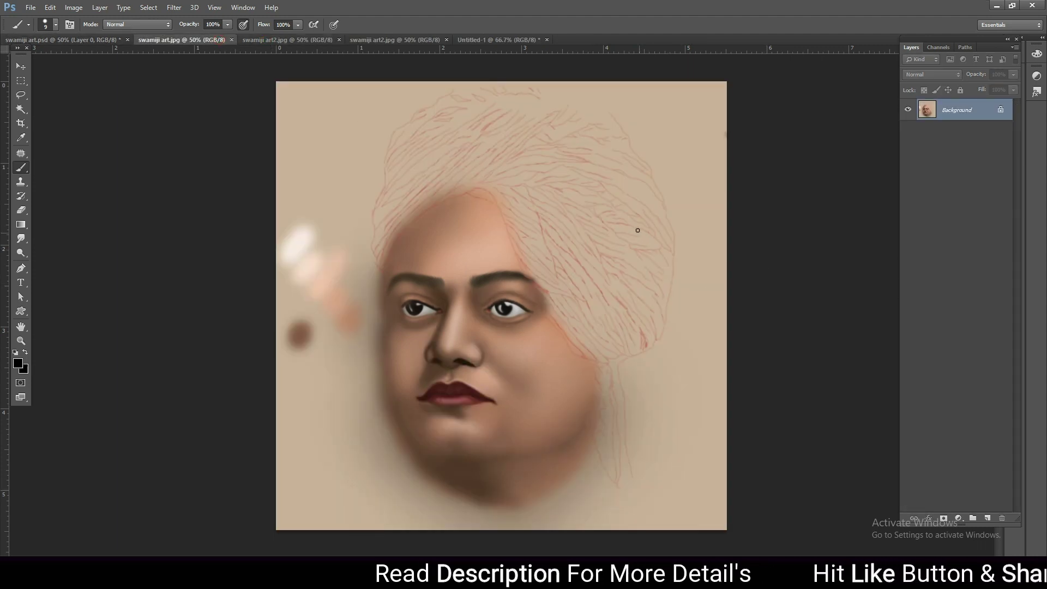
click(232, 39)
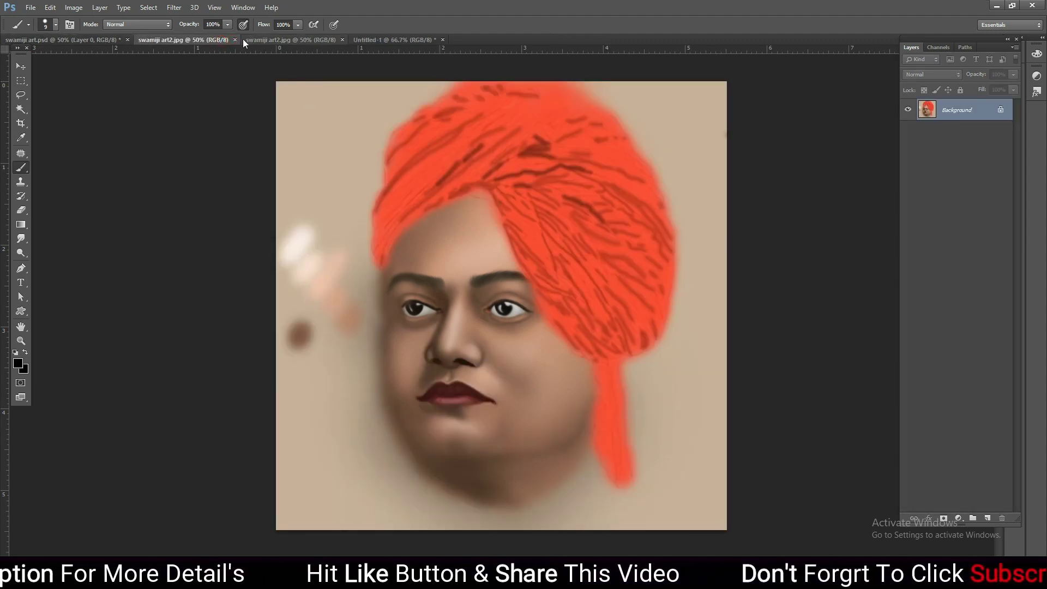
click(236, 39)
click(212, 41)
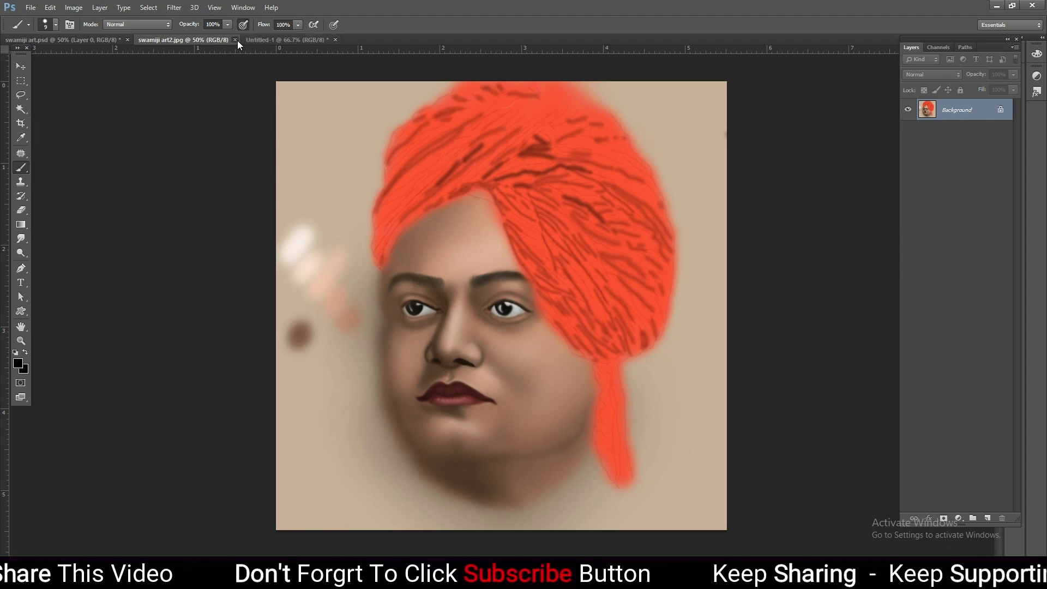
click(235, 40)
click(208, 42)
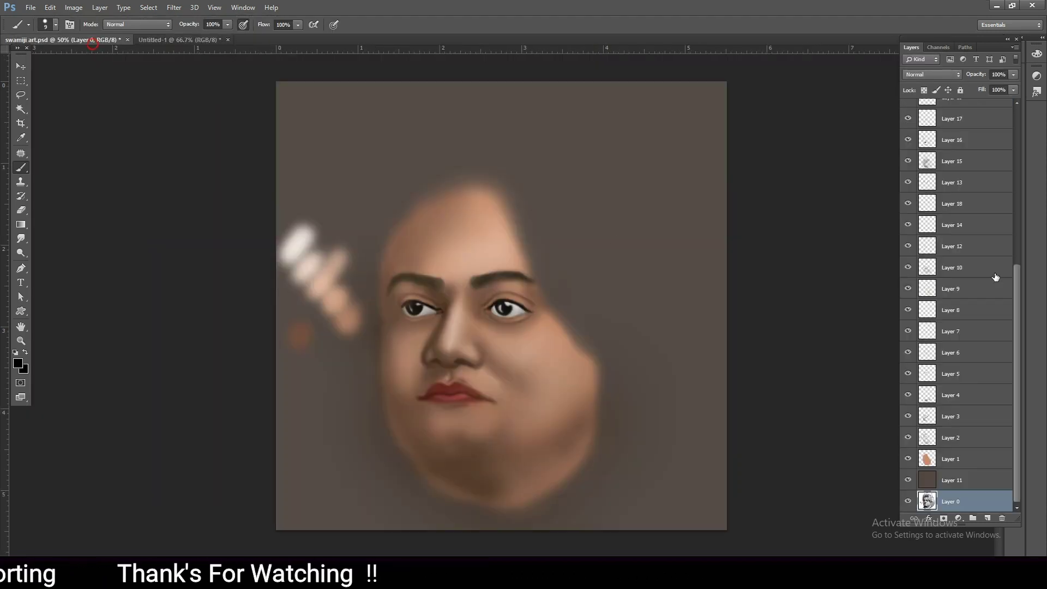
Duplicate the portrait document and delete its painted layers, keeping only the original photo
key(alt+i)
key(d)
key(Escape)
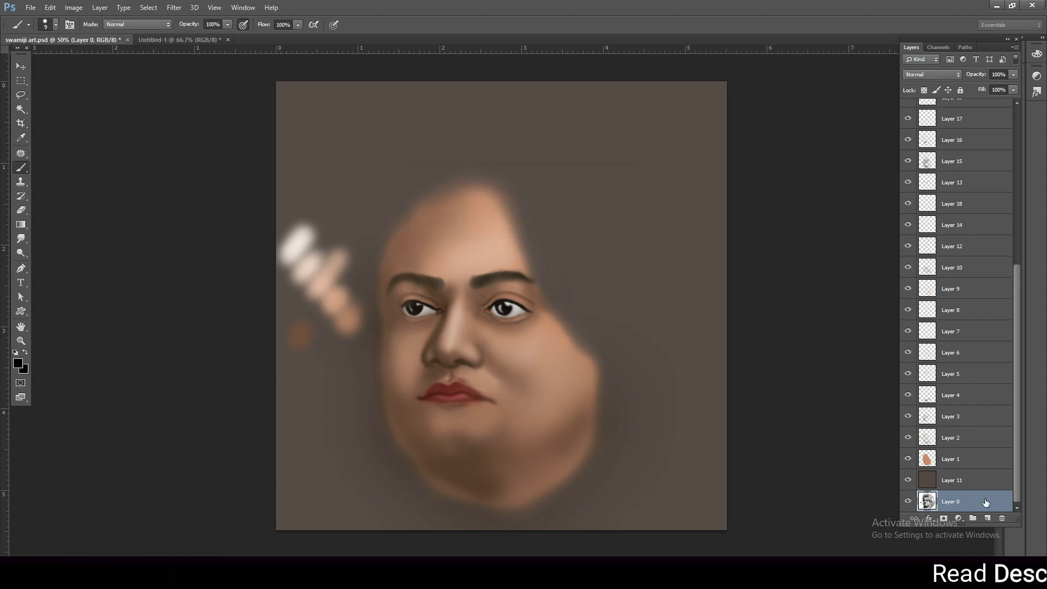
click(953, 481)
scroll(950, 306, up, 5)
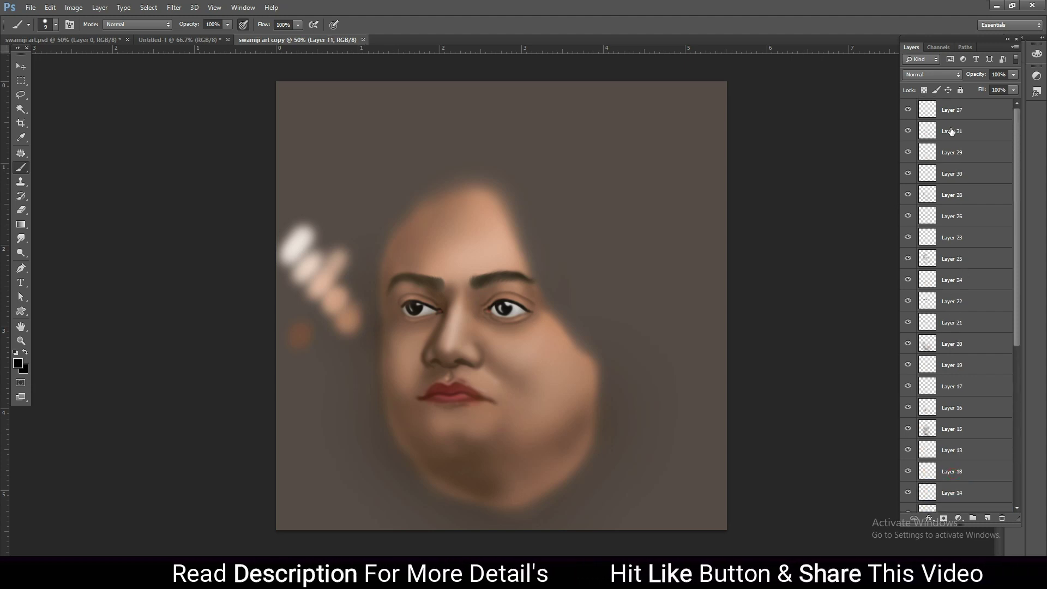
shift+click(952, 110)
key(Delete)
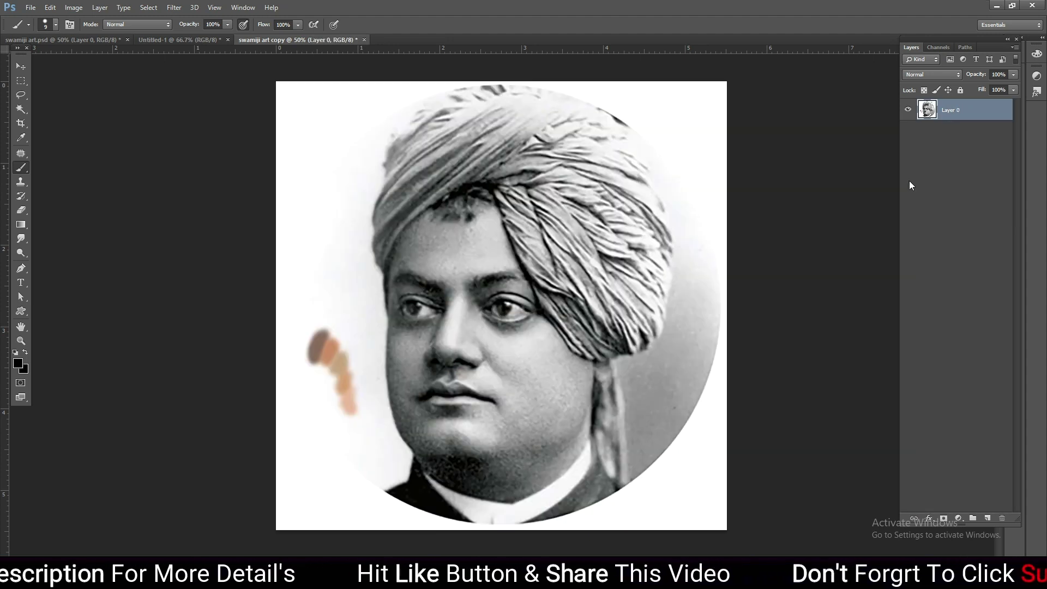
Zoom in and patch the skin-colour swatch strokes beside the face with clean white background
key(ctrl+plus)
key(ctrl+plus)
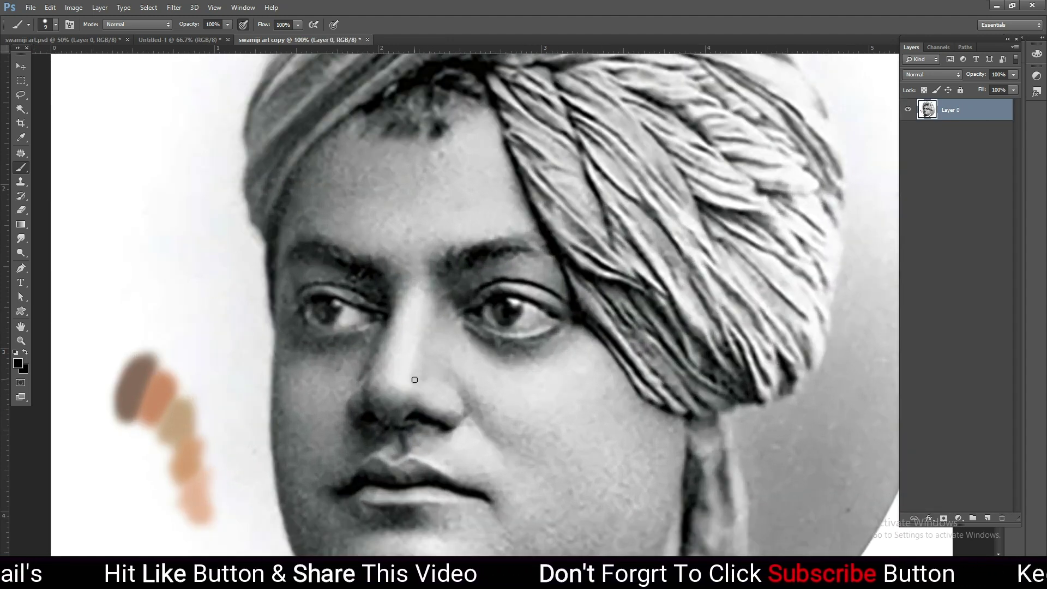
scroll(414, 379, down, 3)
scroll(414, 380, left, 5)
scroll(603, 281, left, 5)
scroll(563, 315, down, 3)
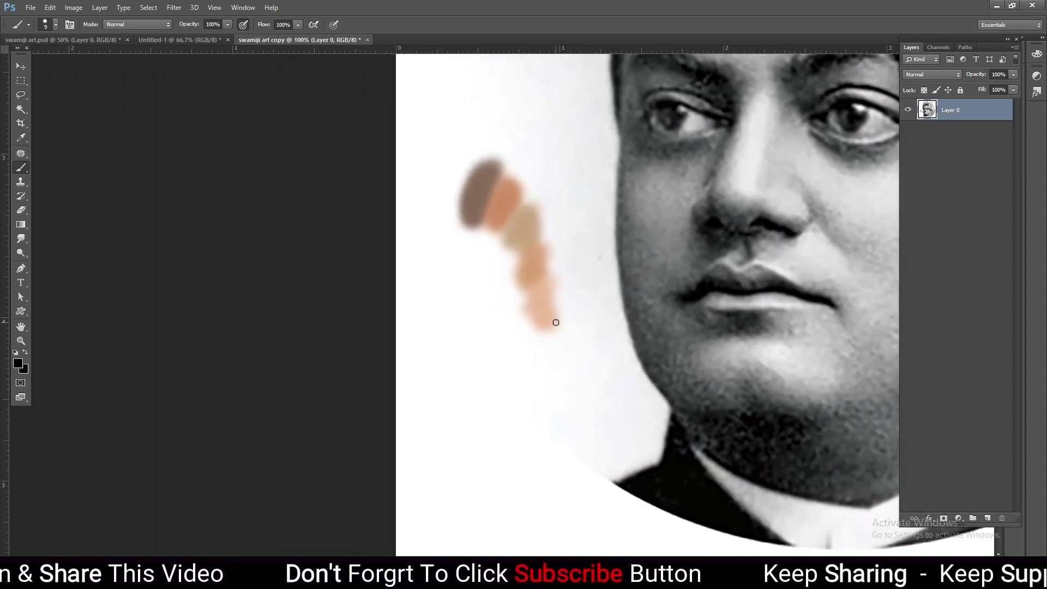
key(j)
mouse_move(552, 351)
mouse_down()
mouse_move(580, 291)
mouse_move(520, 153)
mouse_move(451, 227)
mouse_move(542, 369)
mouse_up()
drag(518, 332, 505, 432)
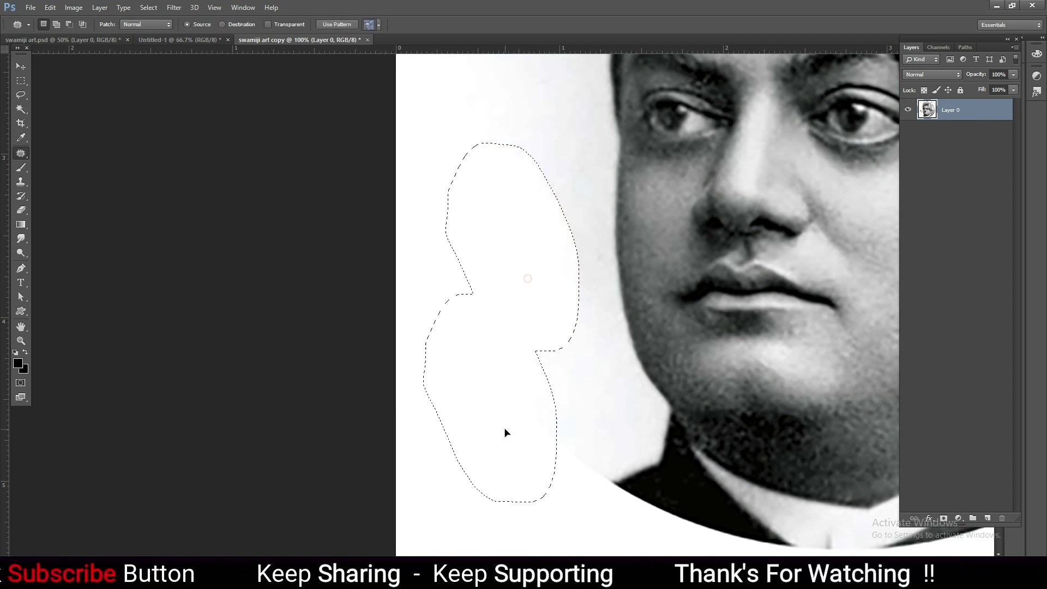
key(ctrl+d)
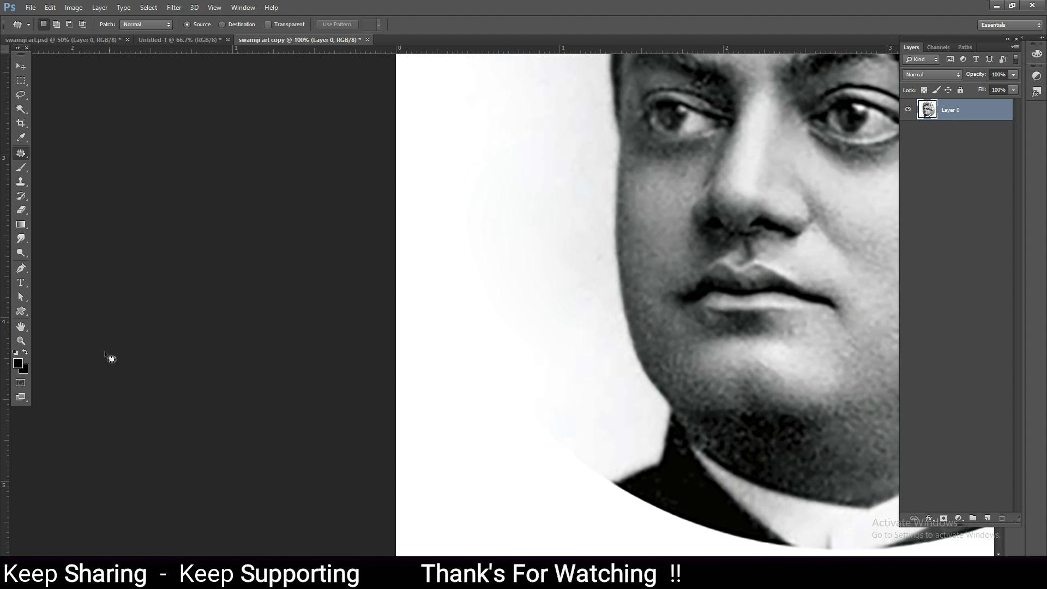
Pick a warm mid-brown, enlarge the brush, and paint the first swatch on a new layer
click(19, 367)
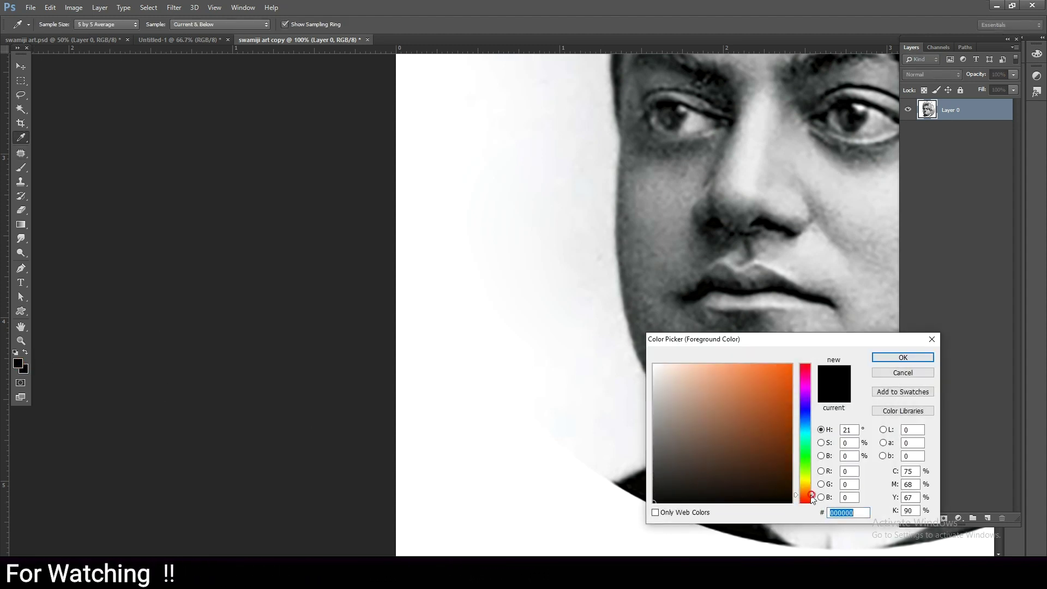
click(897, 360)
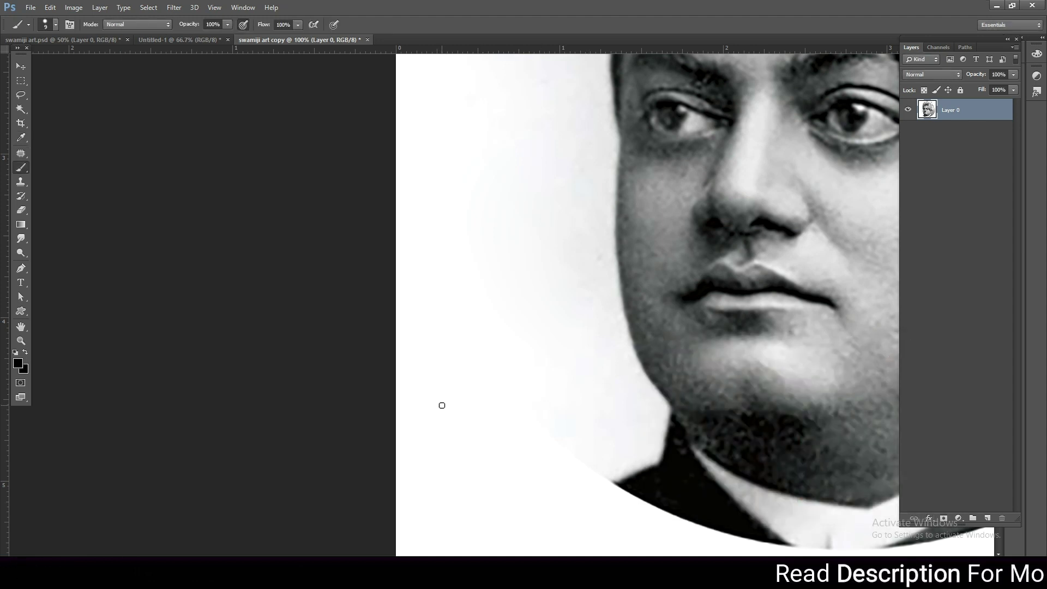
click(18, 364)
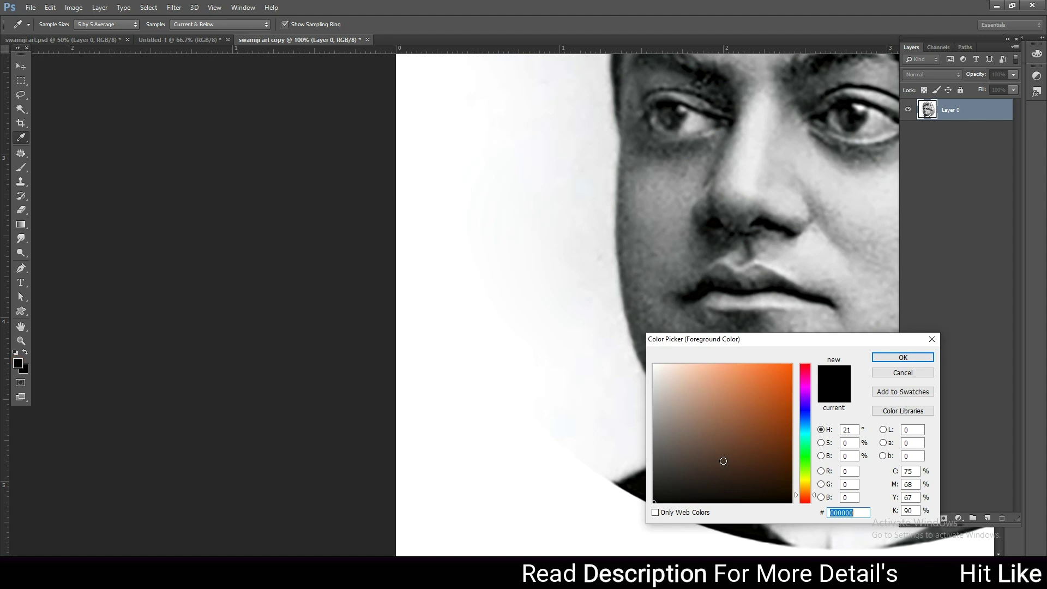
click(733, 403)
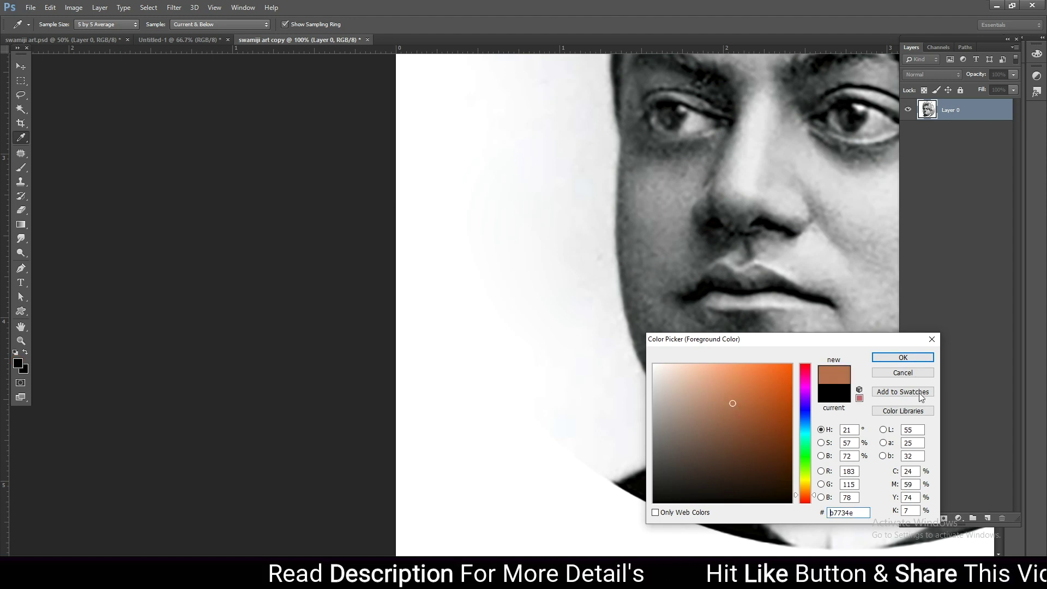
click(904, 357)
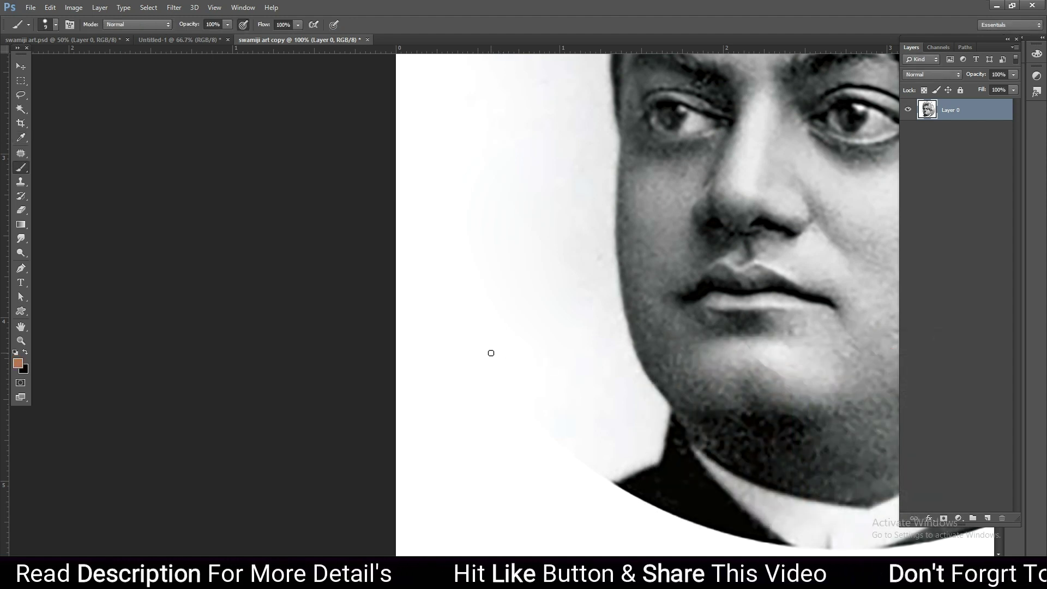
key(bracketright)
key(bracketright)
key(bracketright)
key(bracketright)
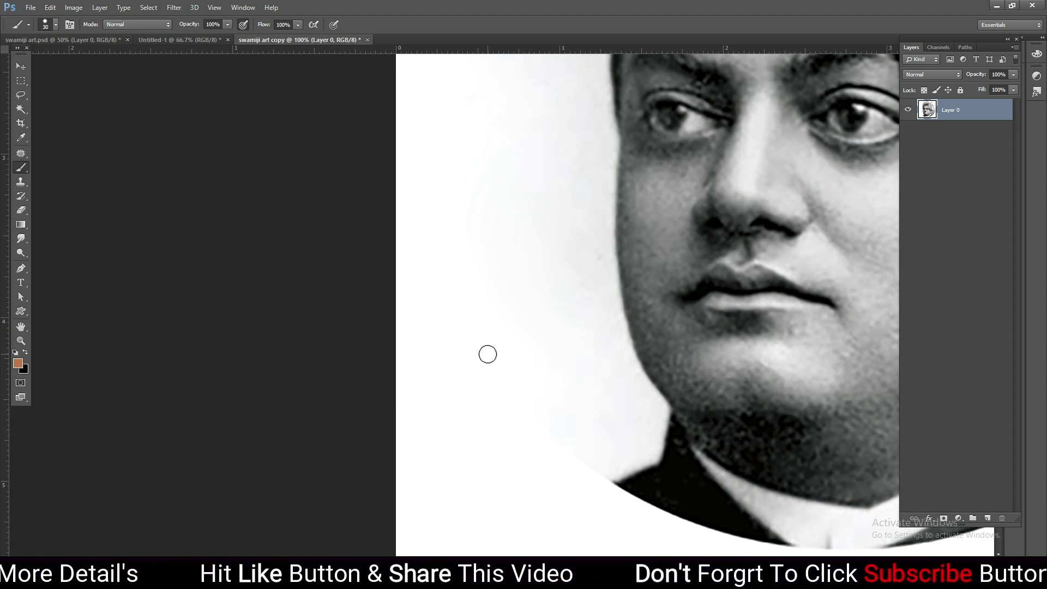
click(987, 510)
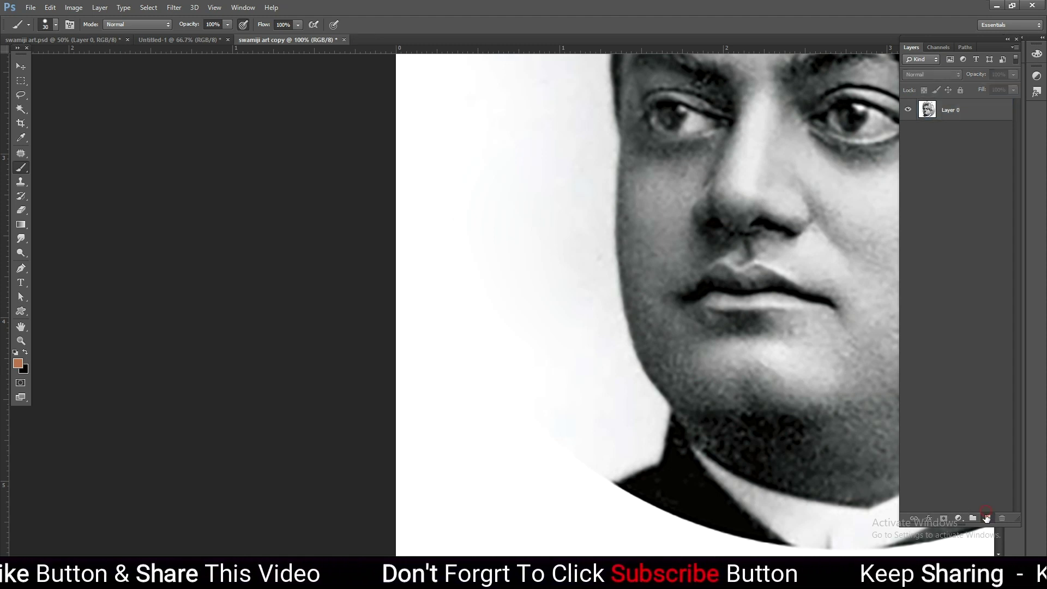
click(987, 518)
drag(453, 397, 473, 388)
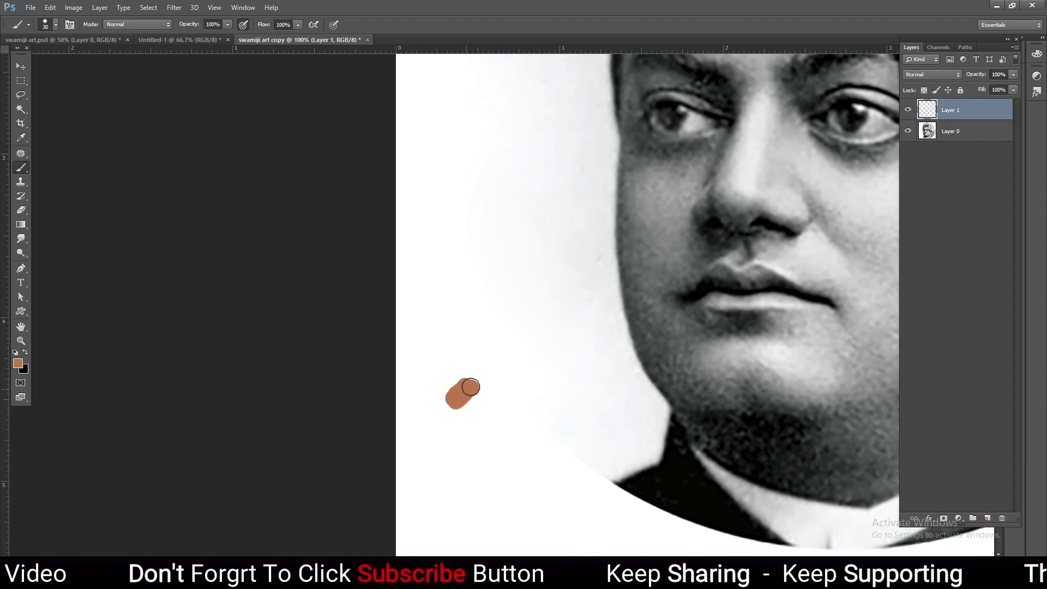
Paint three progressively darker brown swatch strokes in a row beside the first
click(19, 362)
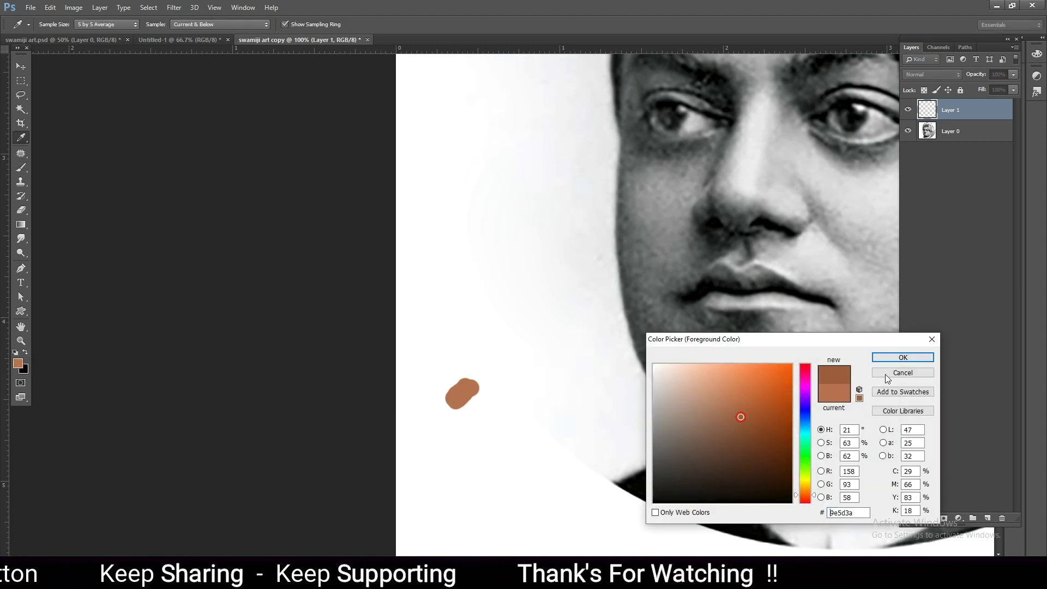
click(876, 358)
key(b)
drag(489, 396, 470, 416)
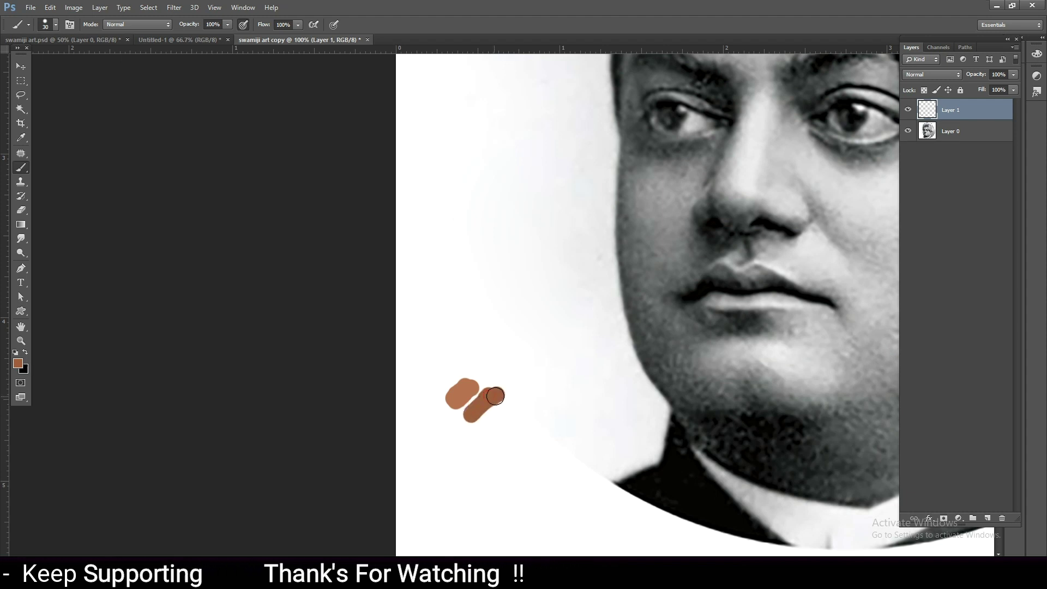
click(18, 363)
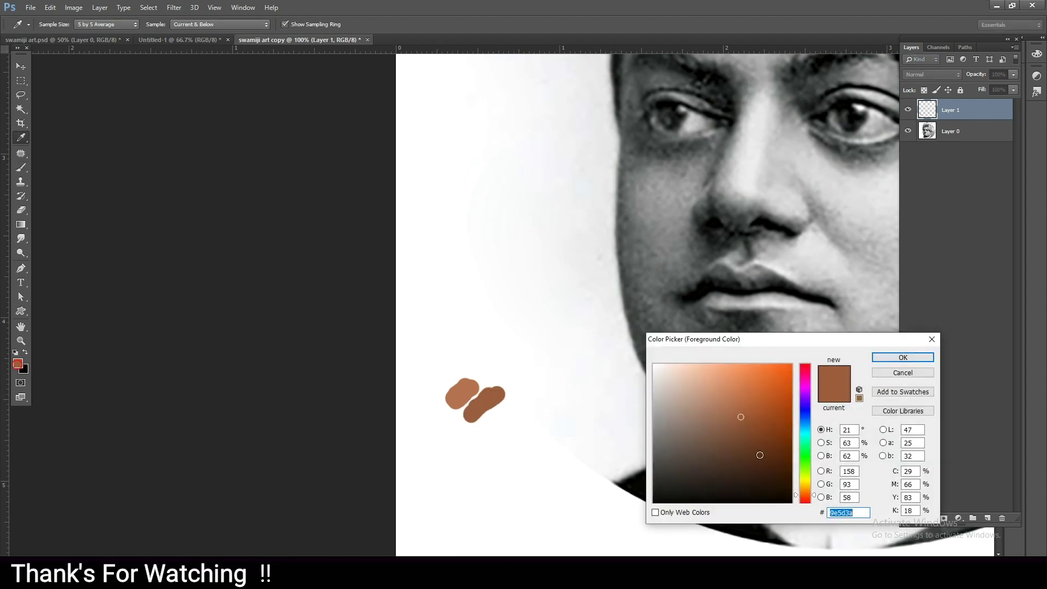
click(751, 441)
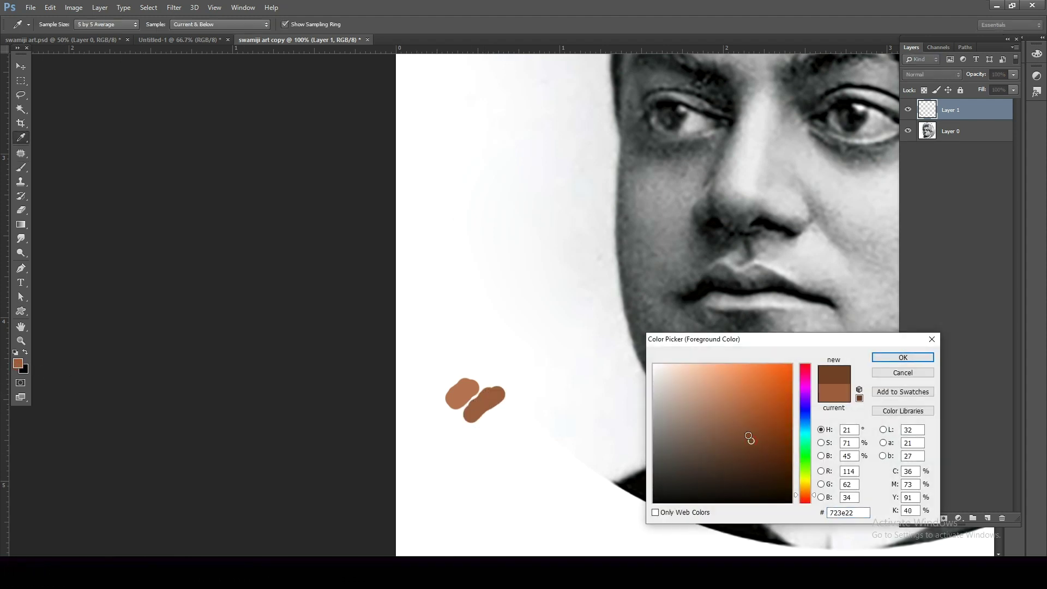
click(899, 358)
key(b)
drag(517, 409, 533, 400)
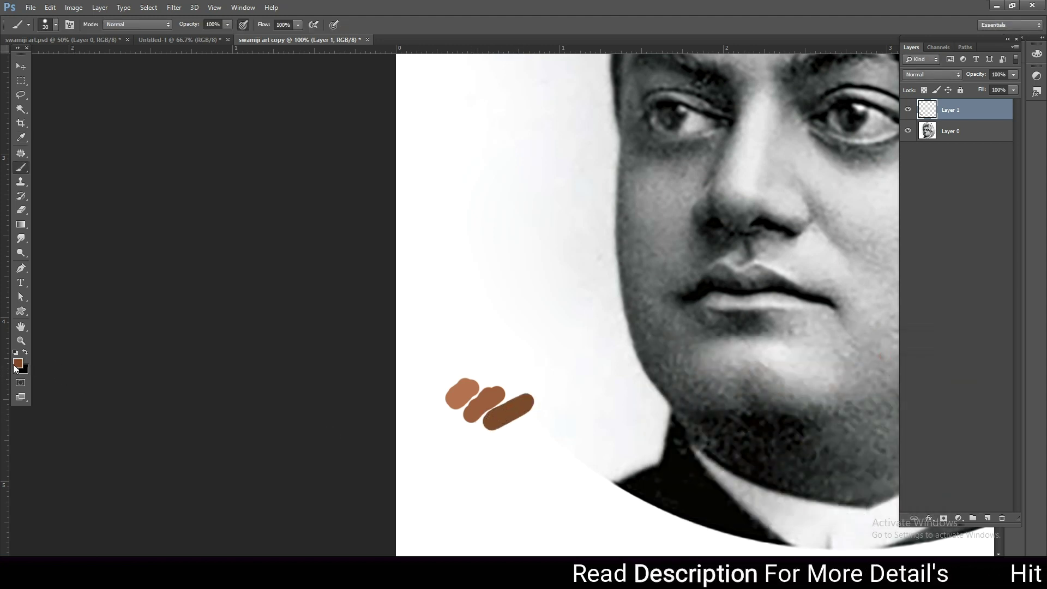
click(18, 363)
click(757, 454)
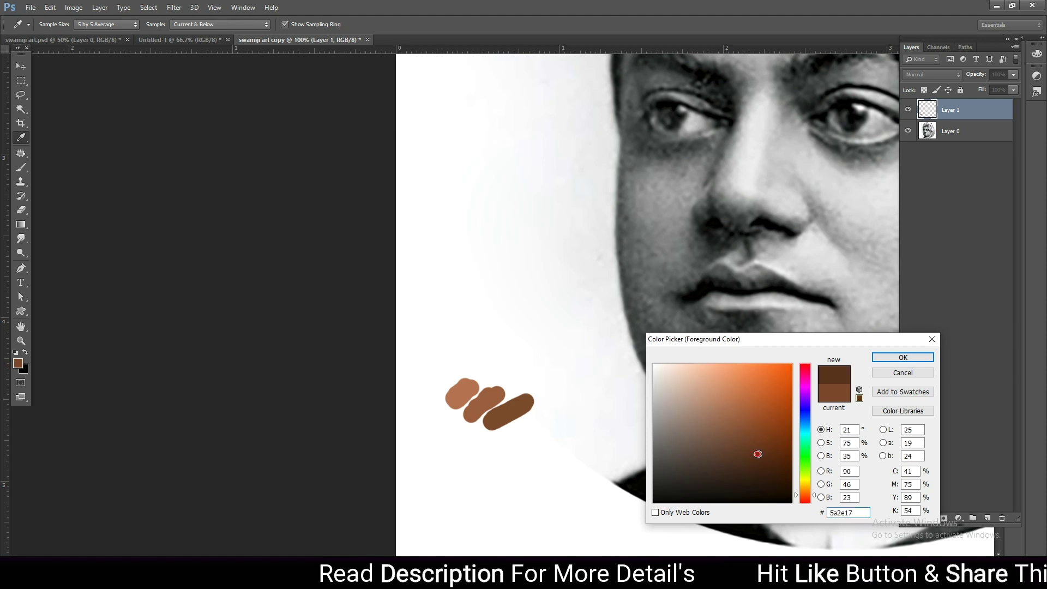
click(903, 358)
key(b)
drag(521, 430, 552, 420)
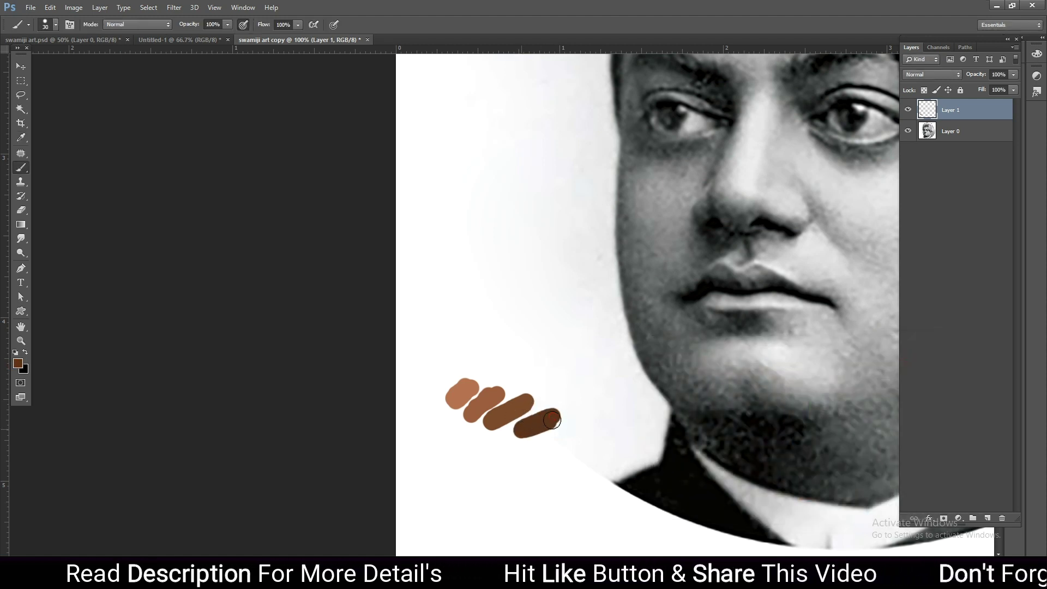
Step the foreground colour through very dark brown, almost-black and near-black shades
click(22, 367)
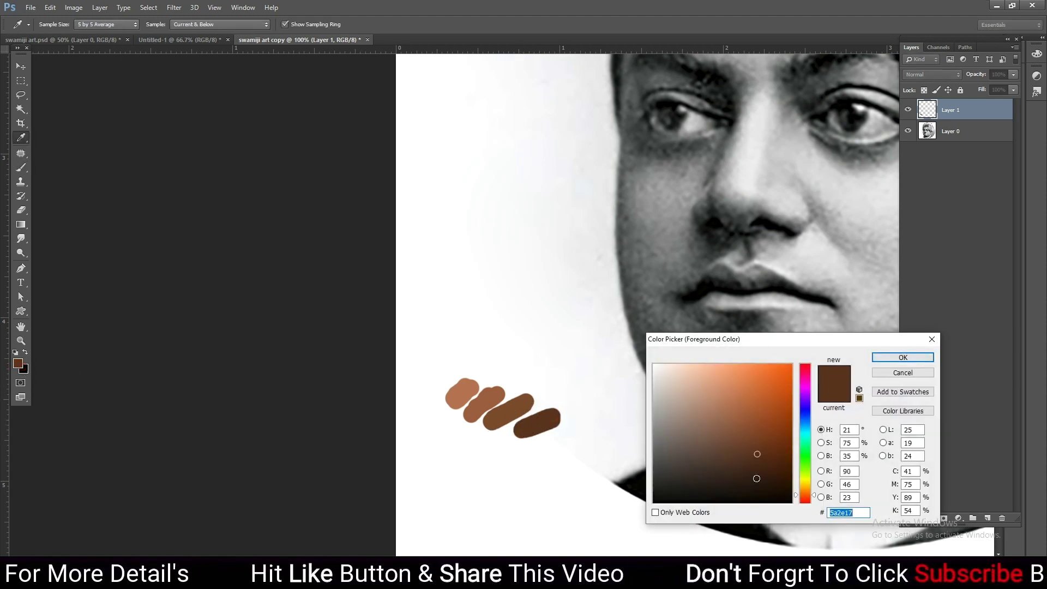
click(768, 475)
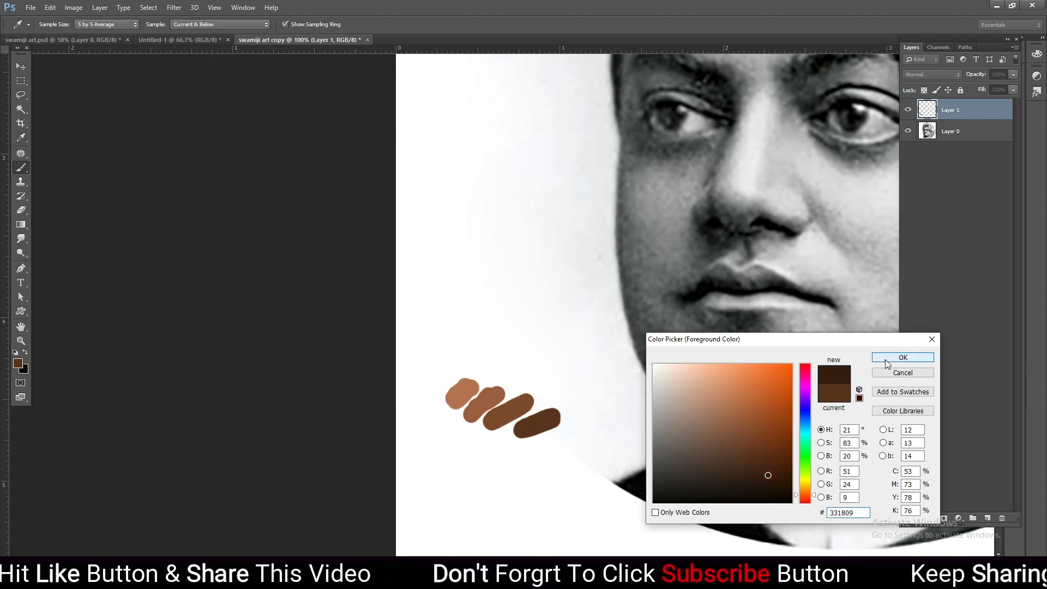
click(885, 357)
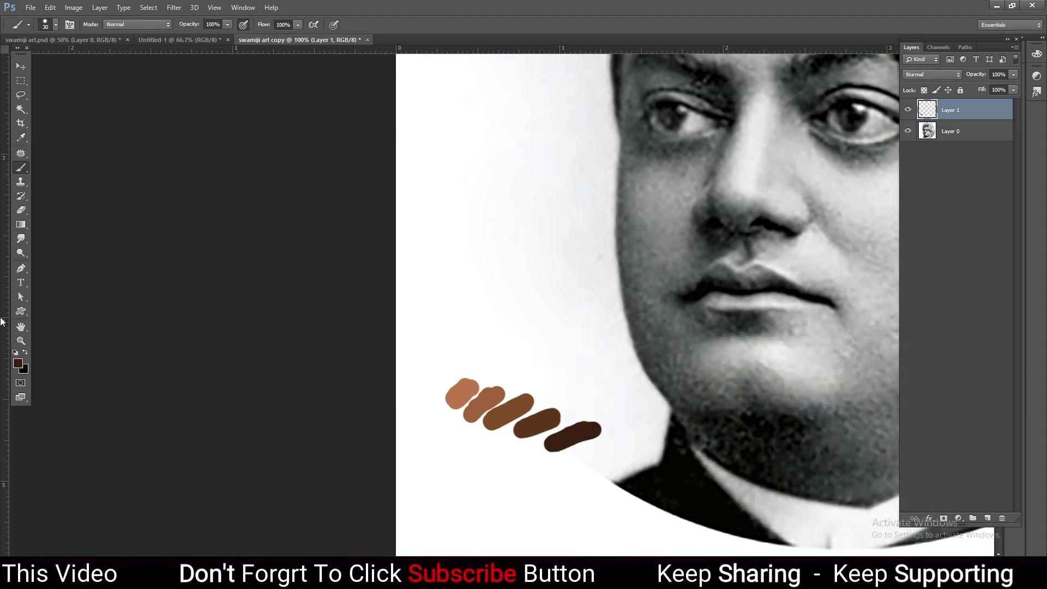
click(16, 366)
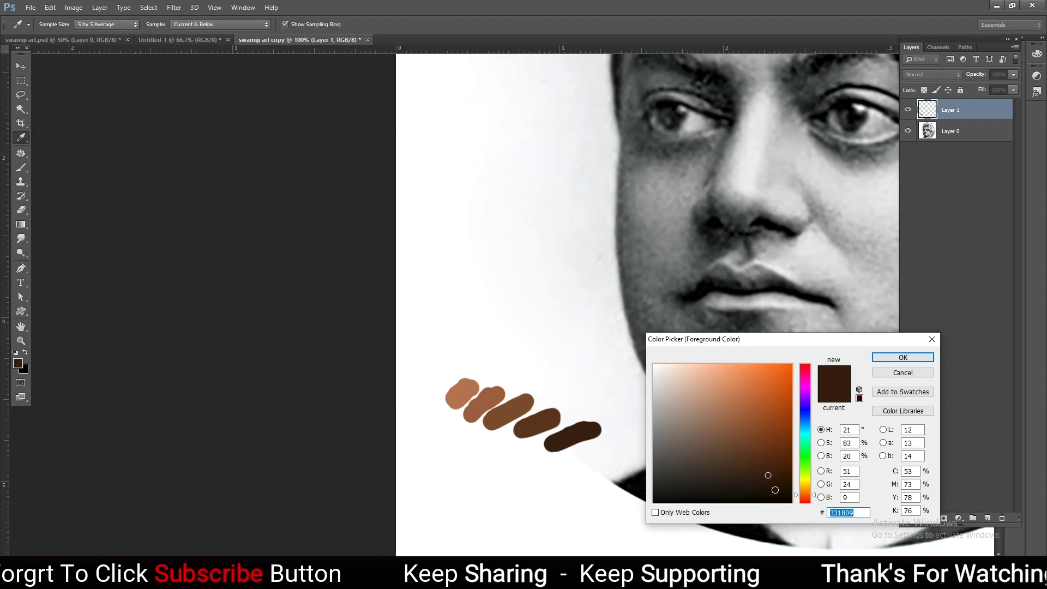
click(775, 490)
click(904, 357)
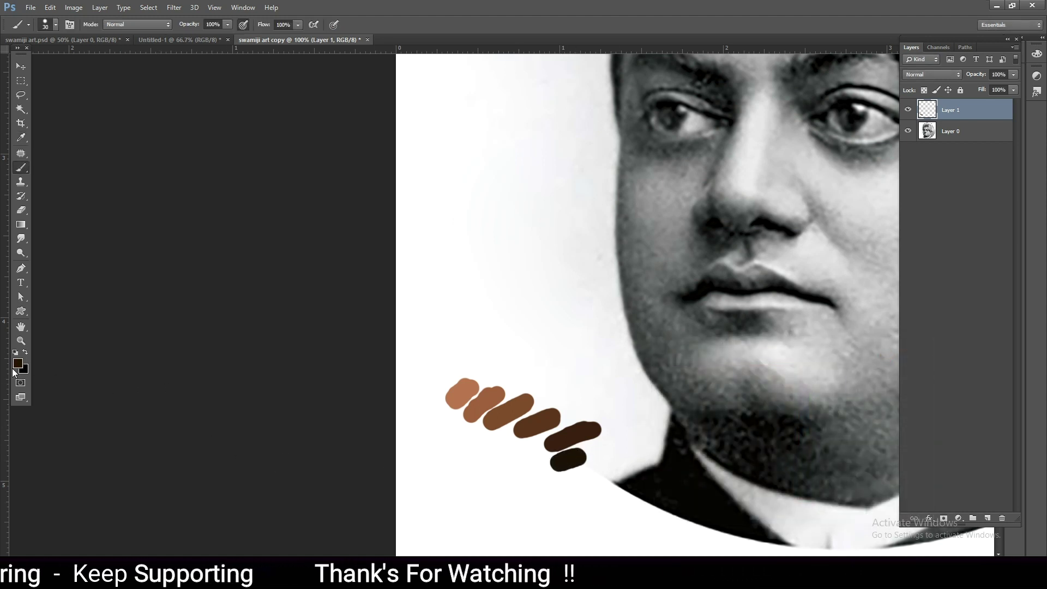
click(15, 368)
click(787, 497)
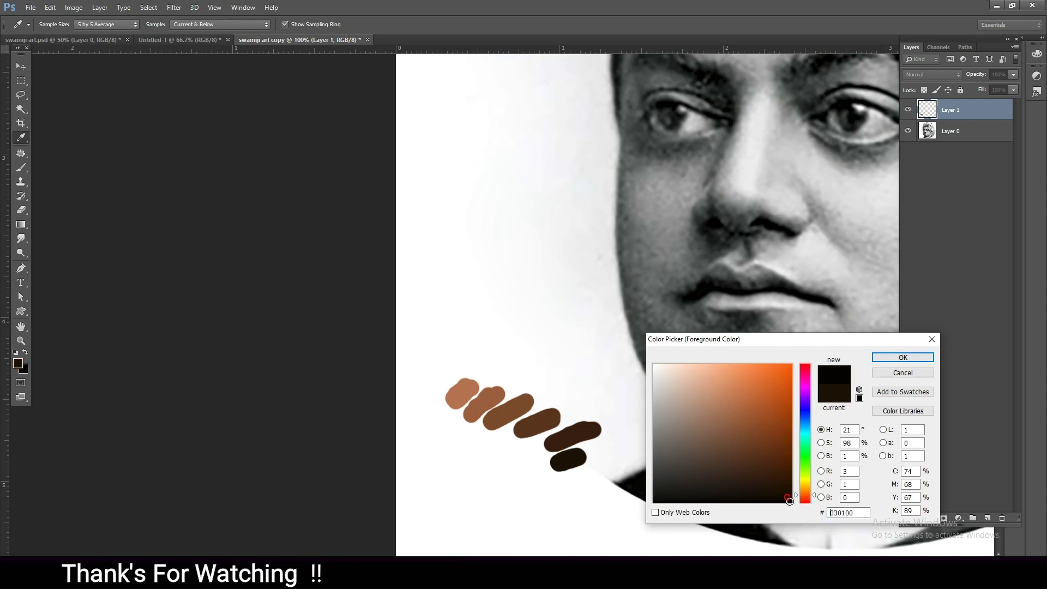
click(902, 359)
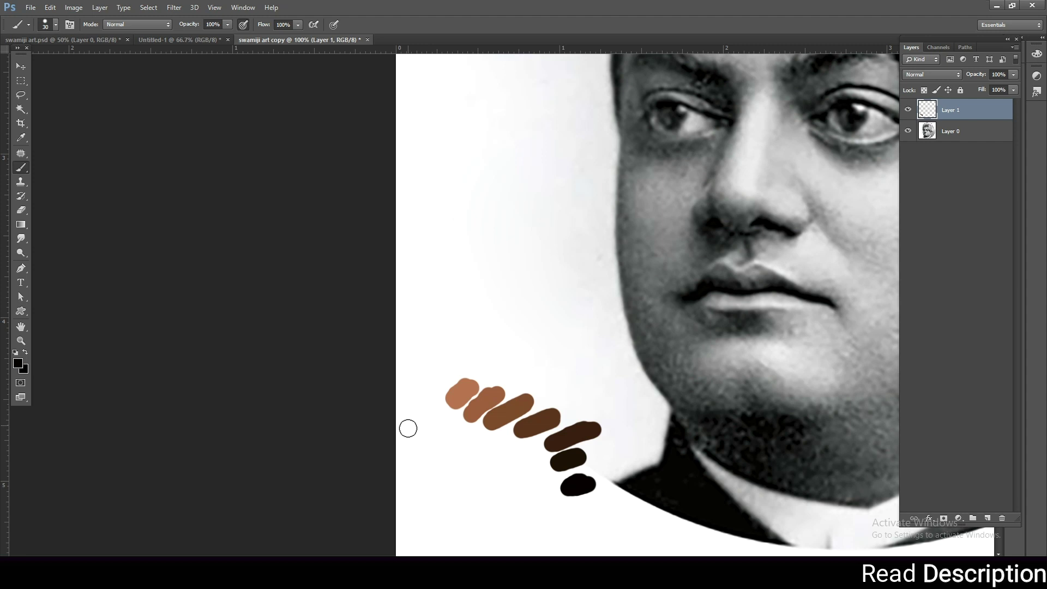
key(i)
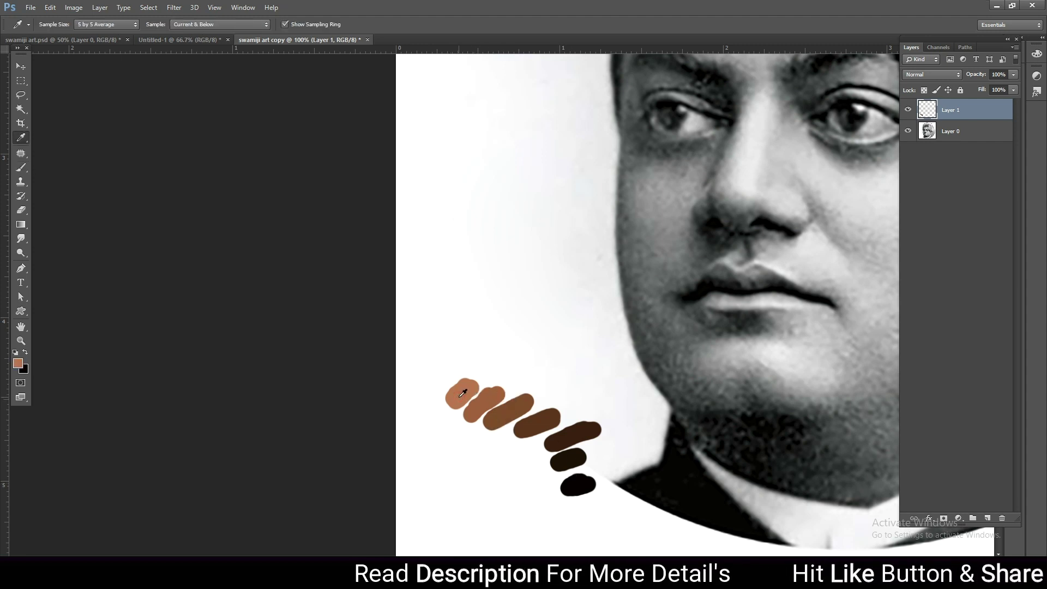
Choose progressively lighter skin tones and paint a light peach dab on the palette
click(15, 368)
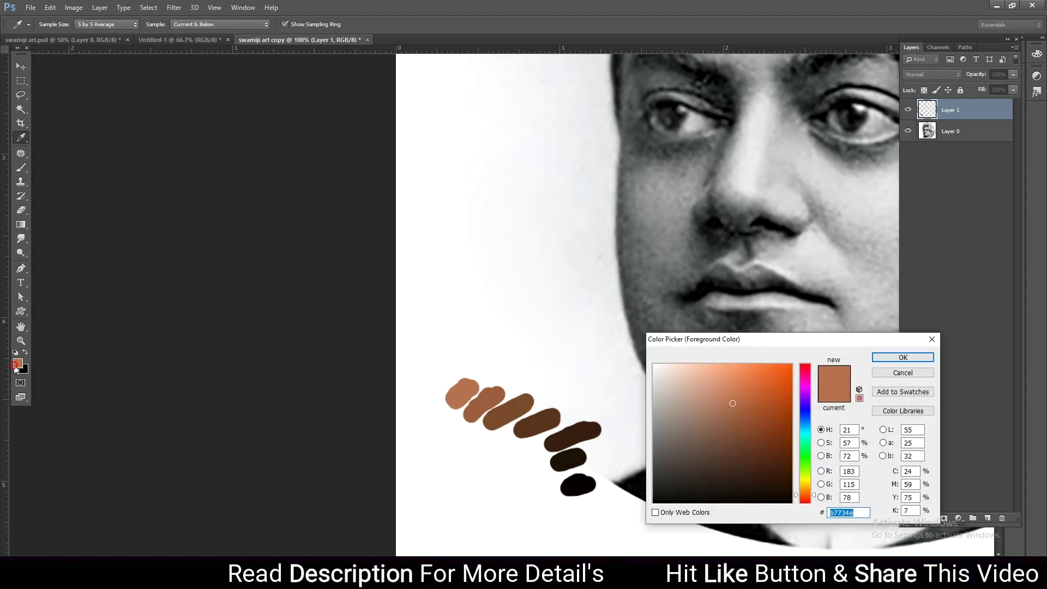
click(720, 393)
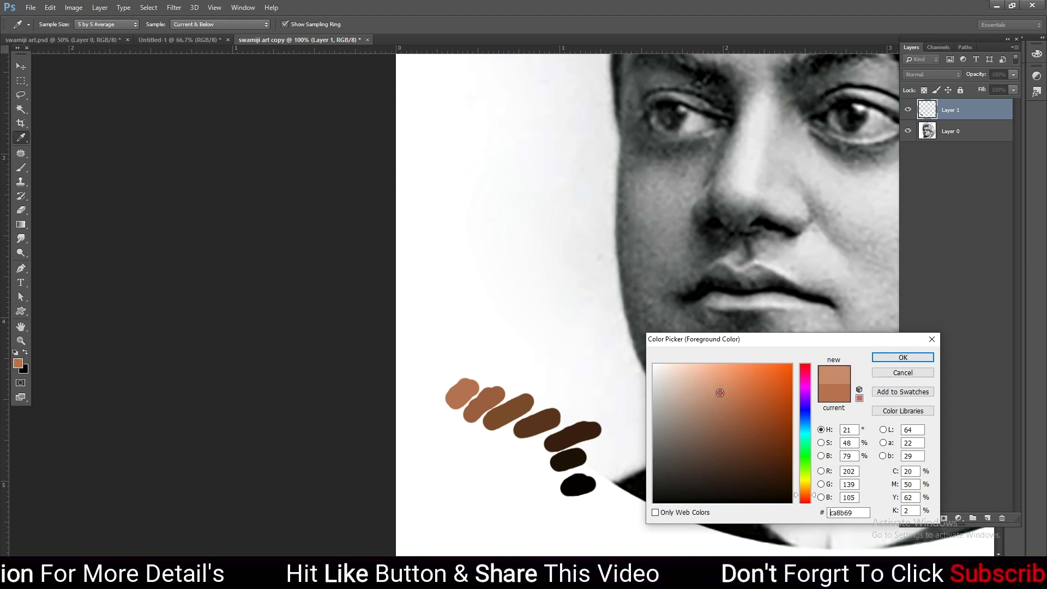
key(Return)
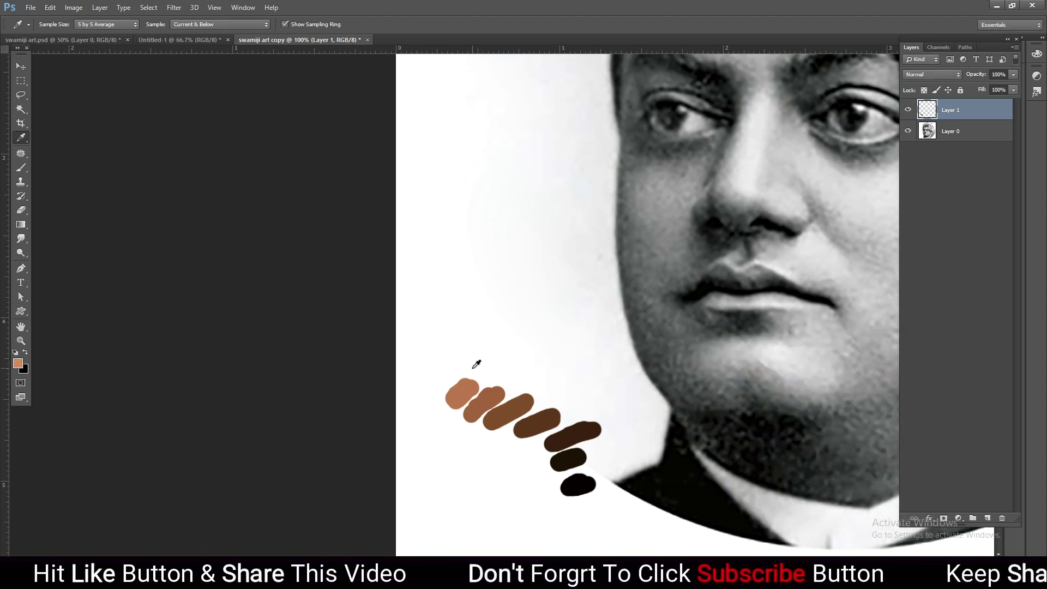
key(b)
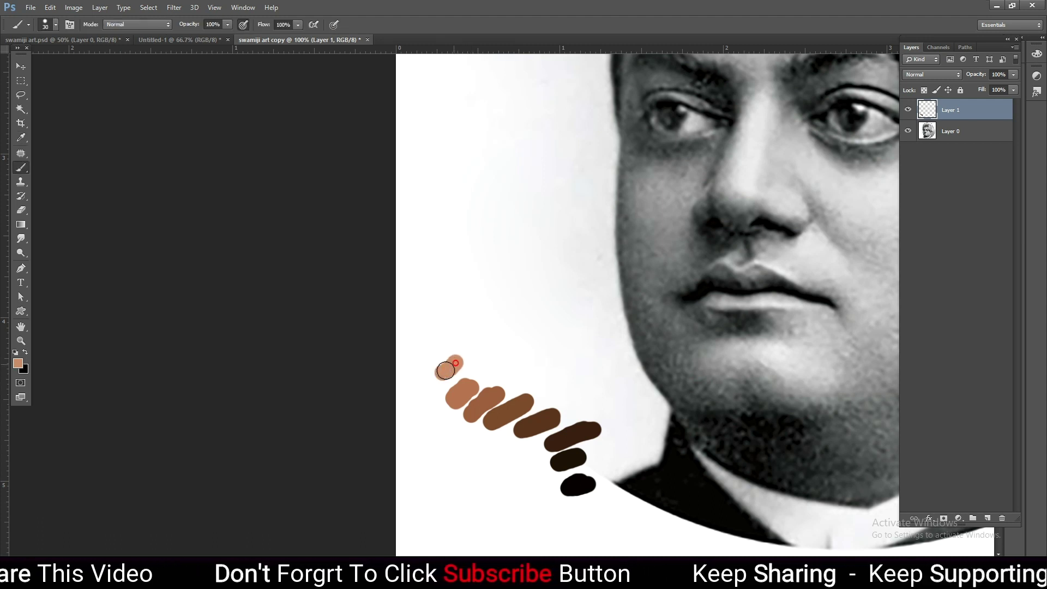
click(18, 364)
click(704, 383)
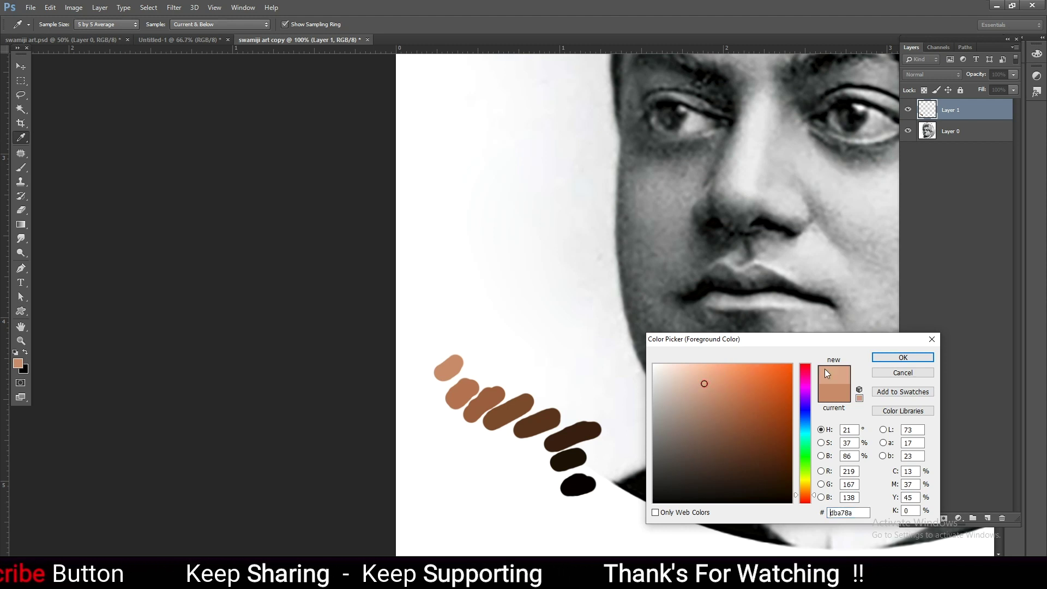
click(889, 358)
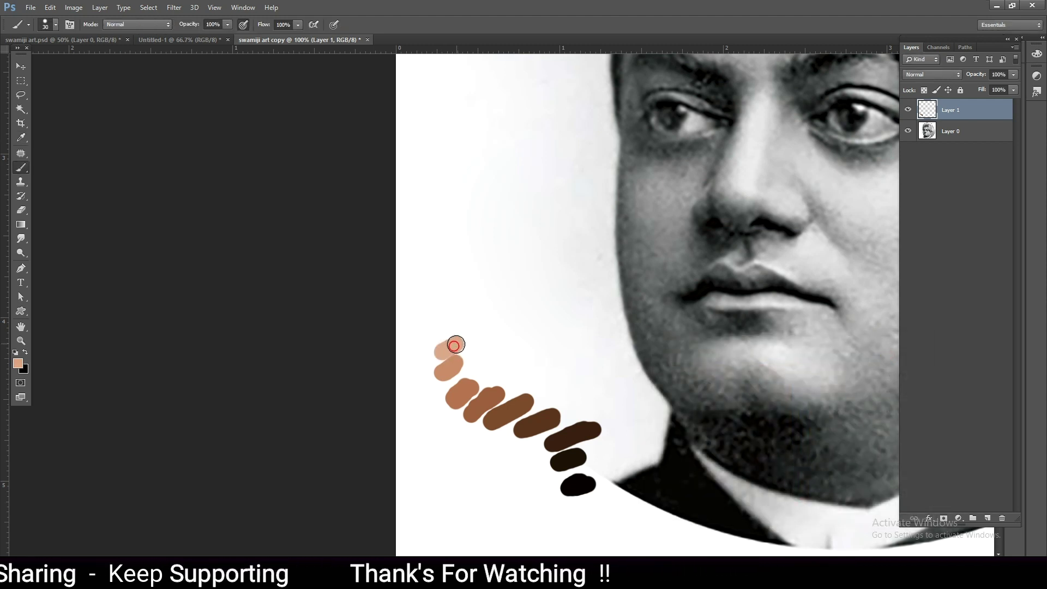
click(18, 363)
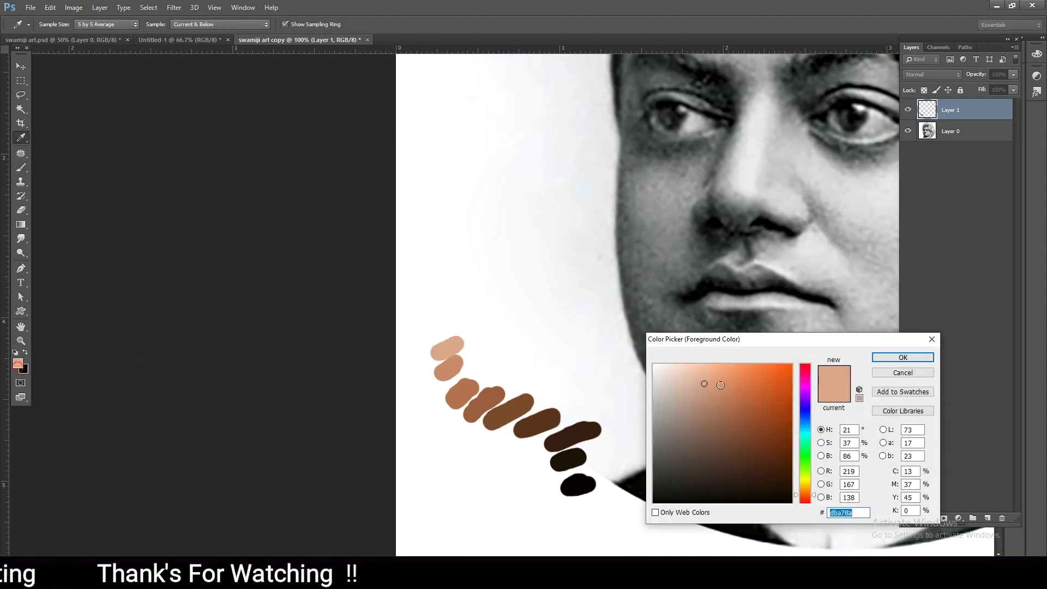
click(691, 372)
click(900, 365)
click(436, 323)
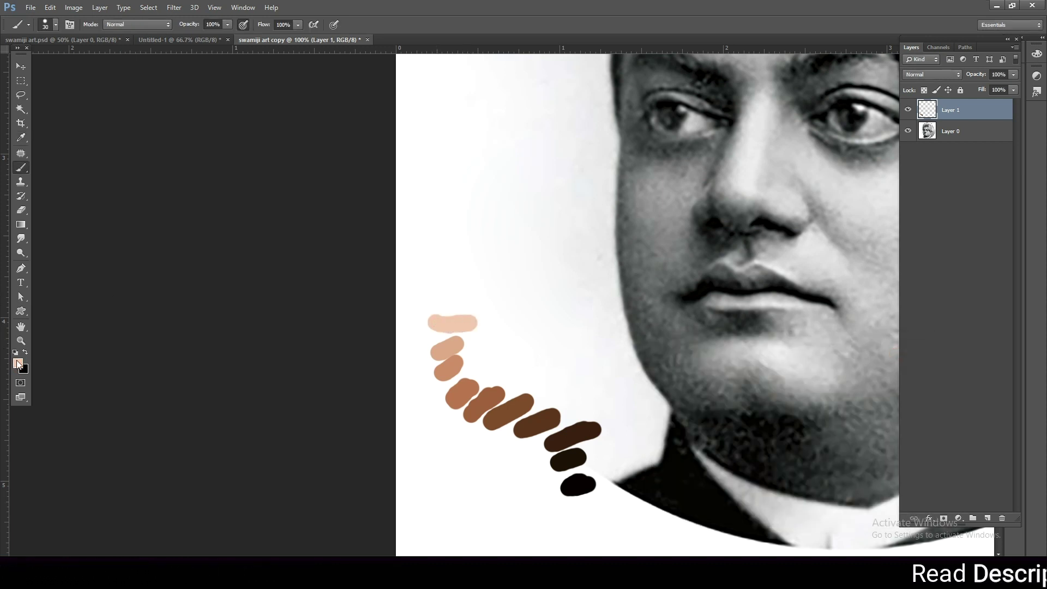
Paint a pale pink dab above the palette and set the foreground colour to near-white
click(18, 363)
click(674, 365)
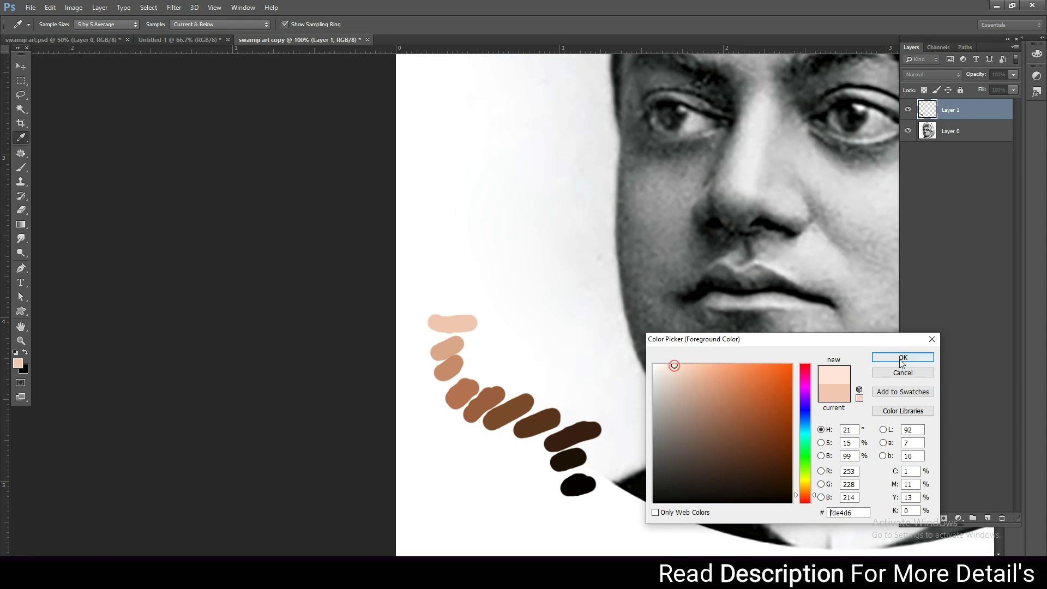
click(903, 358)
drag(459, 309, 475, 307)
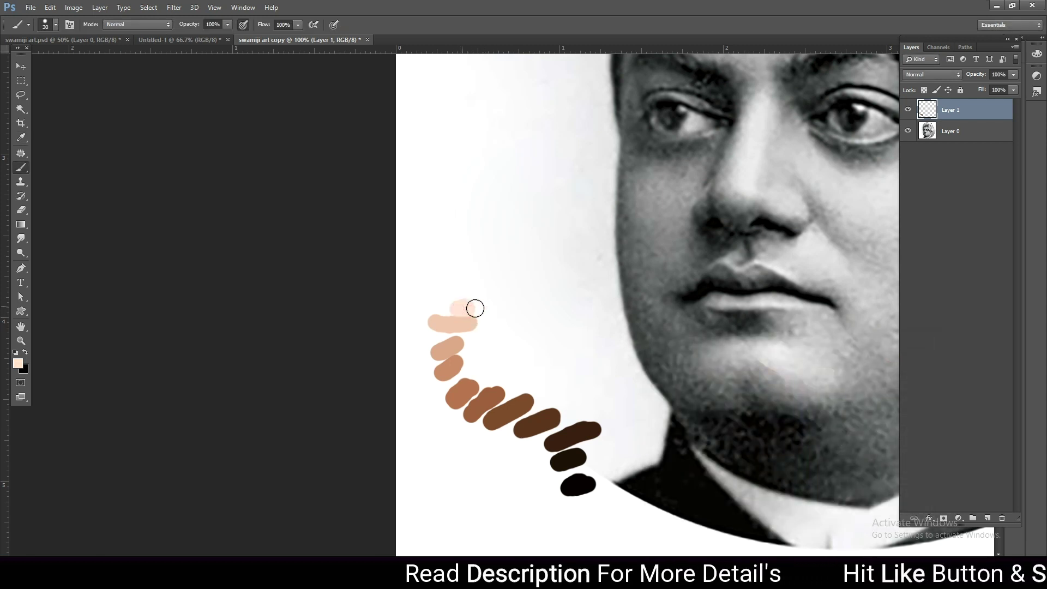
click(18, 363)
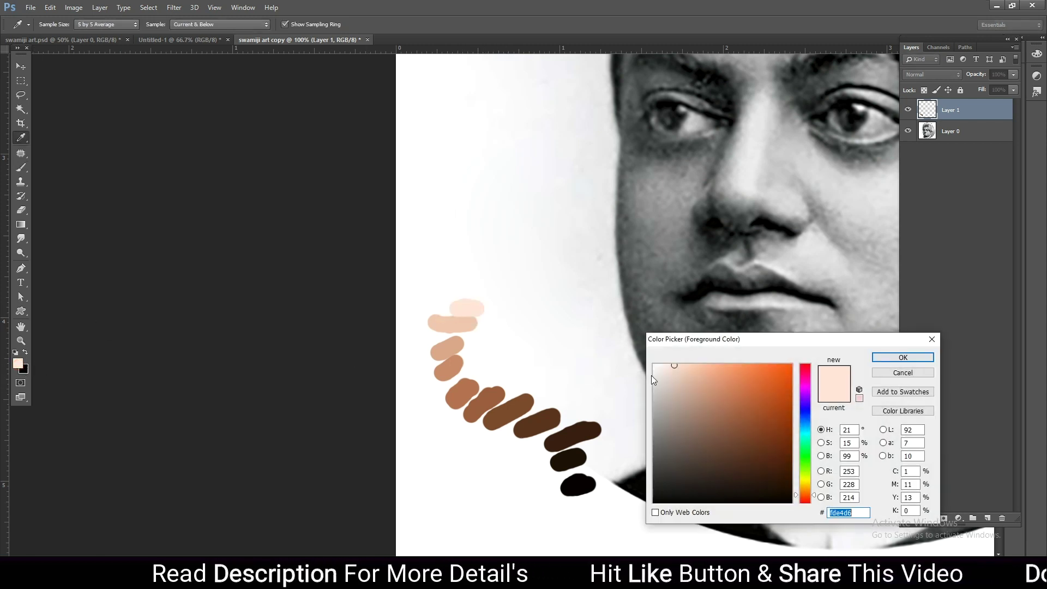
click(654, 366)
click(903, 357)
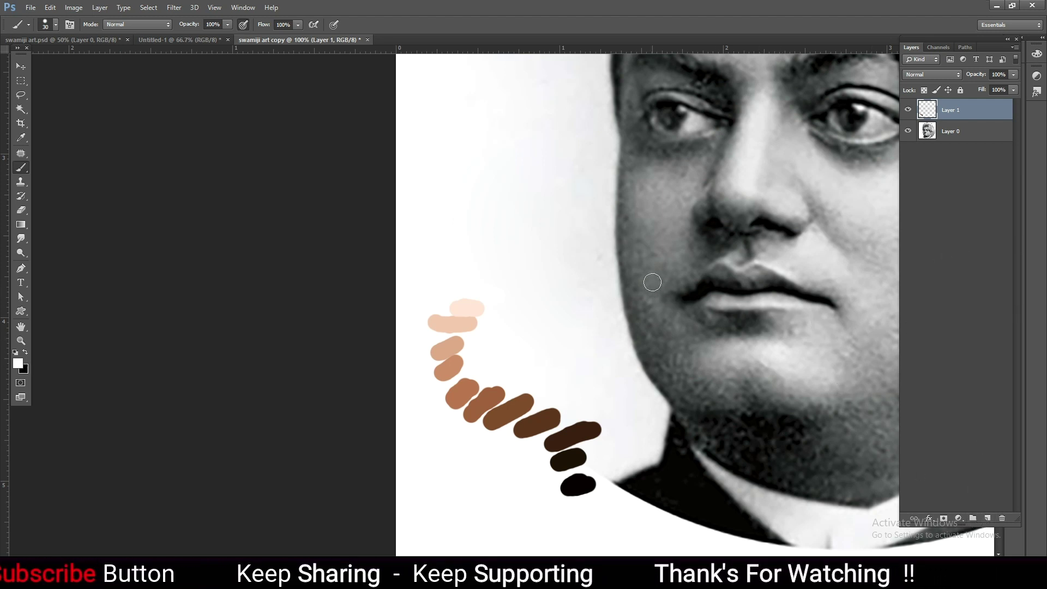
drag(684, 261, 593, 310)
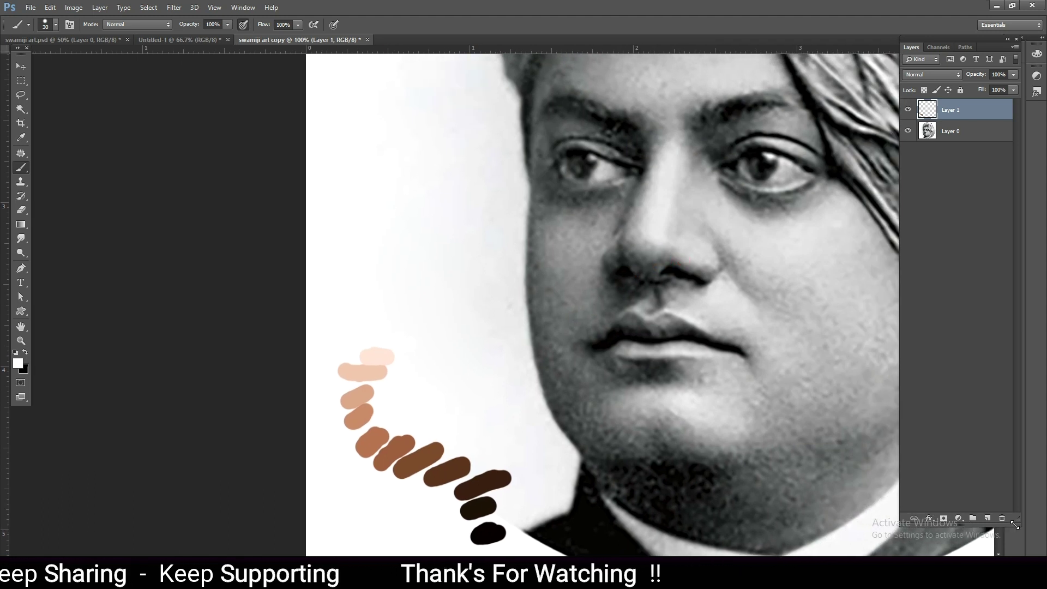
On a new layer, sample the mid-brown swatch and paint brown over the nose
click(987, 518)
drag(501, 418, 431, 371)
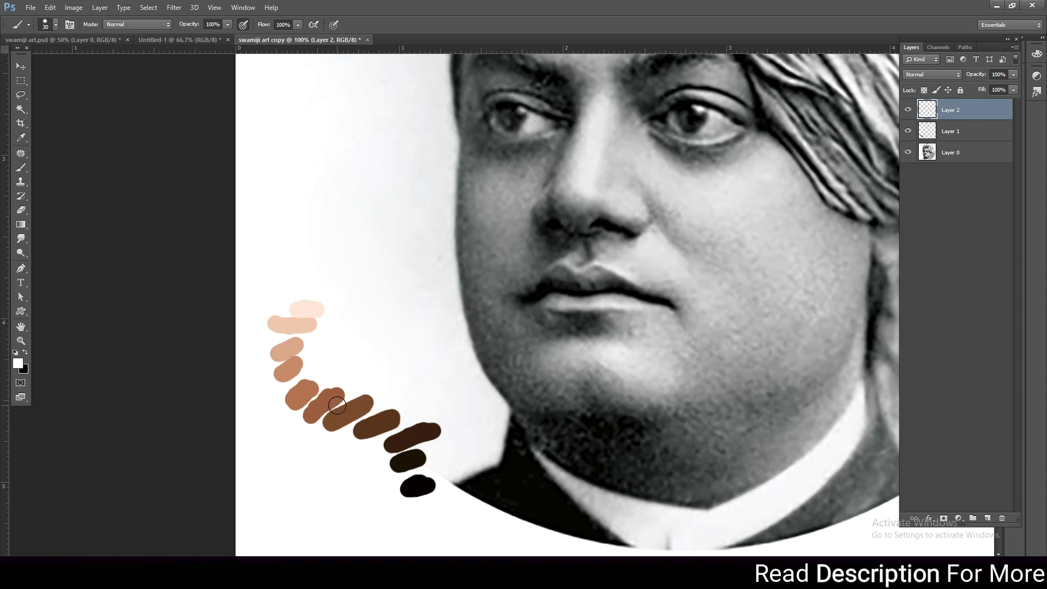
key(i)
click(304, 392)
key(b)
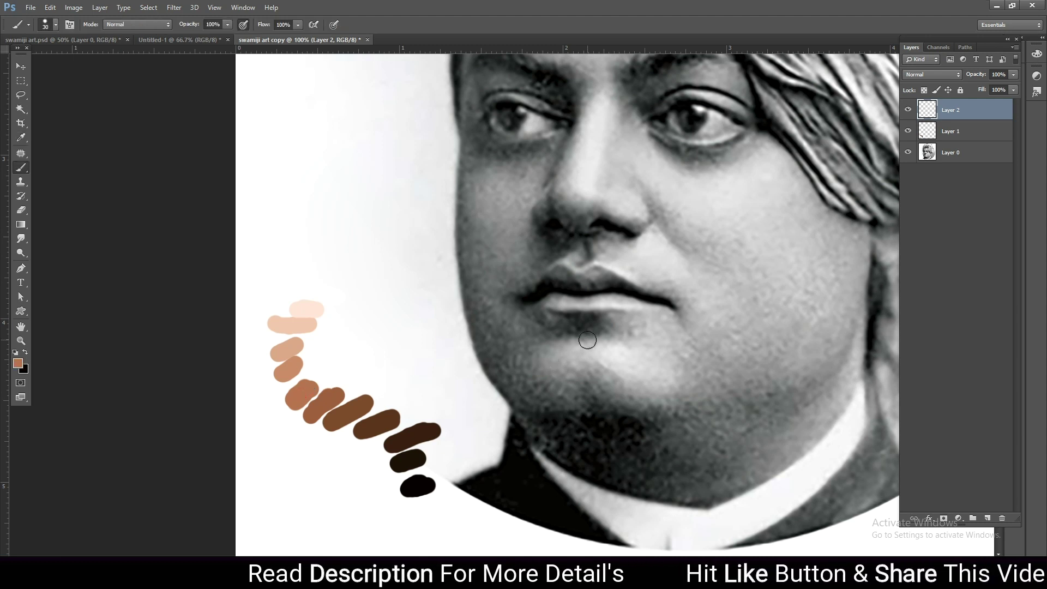
key(bracketright)
key(bracketright)
key(bracketright)
key(bracketright)
key(bracketright)
key(bracketright)
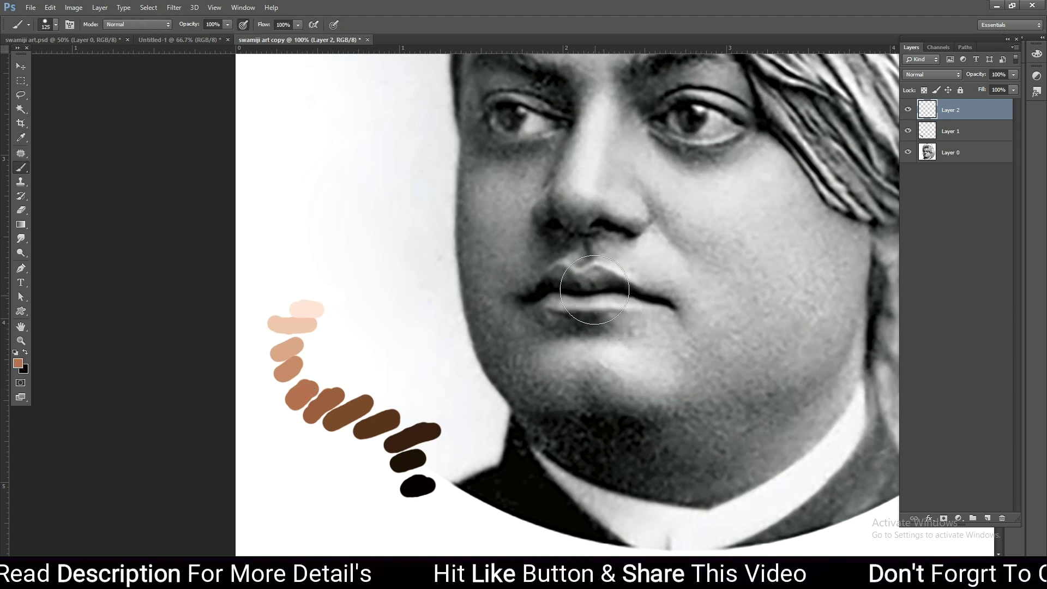
drag(595, 290, 578, 180)
key(bracketright)
key(bracketright)
mouse_move(568, 246)
mouse_down()
mouse_move(561, 175)
mouse_move(547, 223)
mouse_move(515, 199)
mouse_move(519, 143)
mouse_move(493, 137)
mouse_move(477, 246)
mouse_move(517, 383)
mouse_move(566, 439)
mouse_move(702, 487)
mouse_up()
Brush brown over the jaw, cheek, eyebrow and forehead, dismissing the scratch-disk errors
key(bracketleft)
key(bracketleft)
mouse_move(730, 477)
mouse_down()
mouse_move(844, 349)
mouse_move(844, 231)
mouse_move(799, 203)
mouse_move(766, 149)
mouse_move(787, 402)
mouse_move(706, 238)
mouse_move(693, 174)
mouse_move(631, 164)
mouse_move(563, 192)
mouse_move(526, 236)
mouse_move(502, 292)
mouse_move(507, 382)
mouse_up()
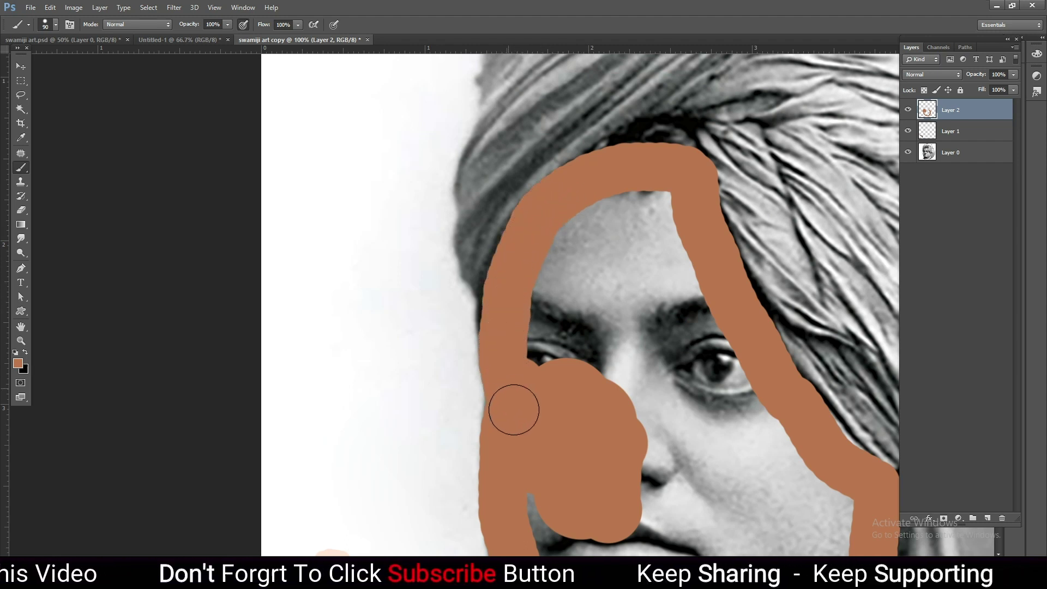
drag(523, 426, 566, 274)
key(bracketright)
key(bracketright)
key(bracketright)
key(bracketright)
mouse_move(557, 388)
mouse_down()
mouse_move(596, 269)
mouse_move(526, 299)
mouse_move(549, 305)
mouse_up()
key(bracketleft)
key(bracketleft)
click(552, 257)
click(526, 221)
click(629, 181)
click(521, 218)
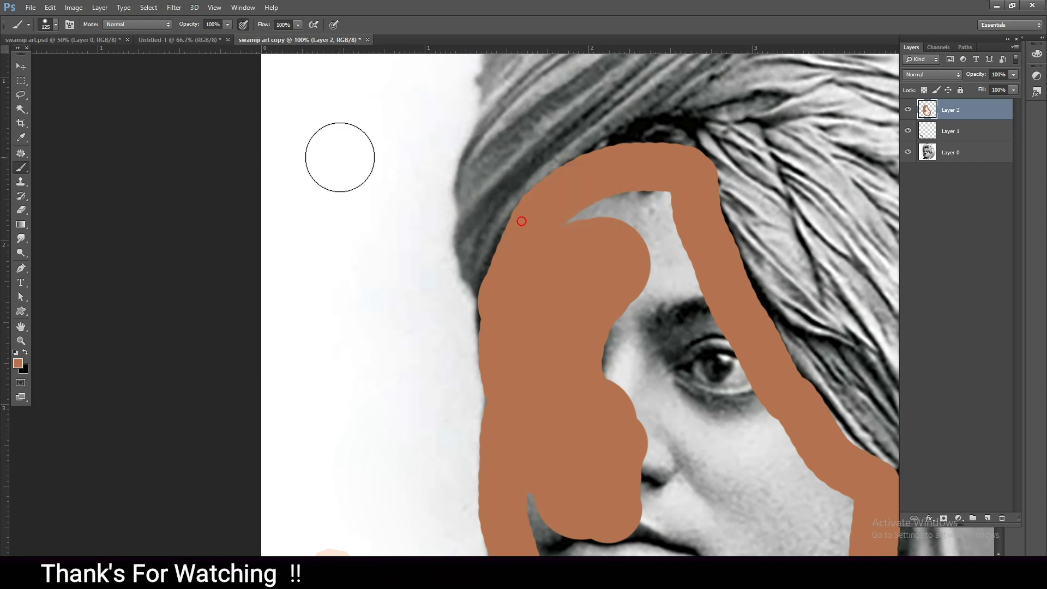
click(76, 41)
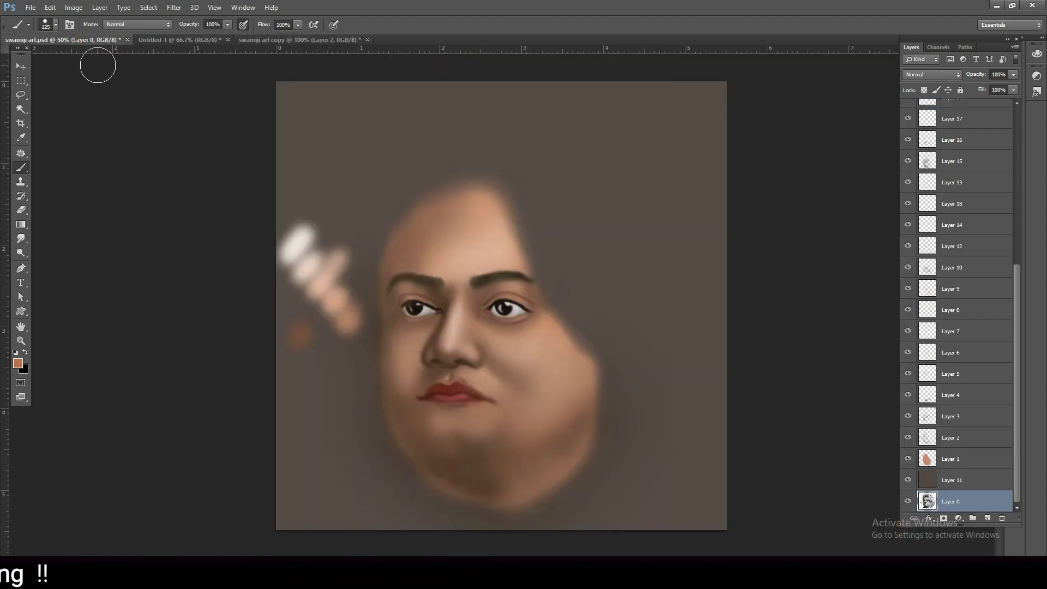
Close swamiji art.psd without saving and brush brown over the forehead gap, nose and cheek
click(127, 39)
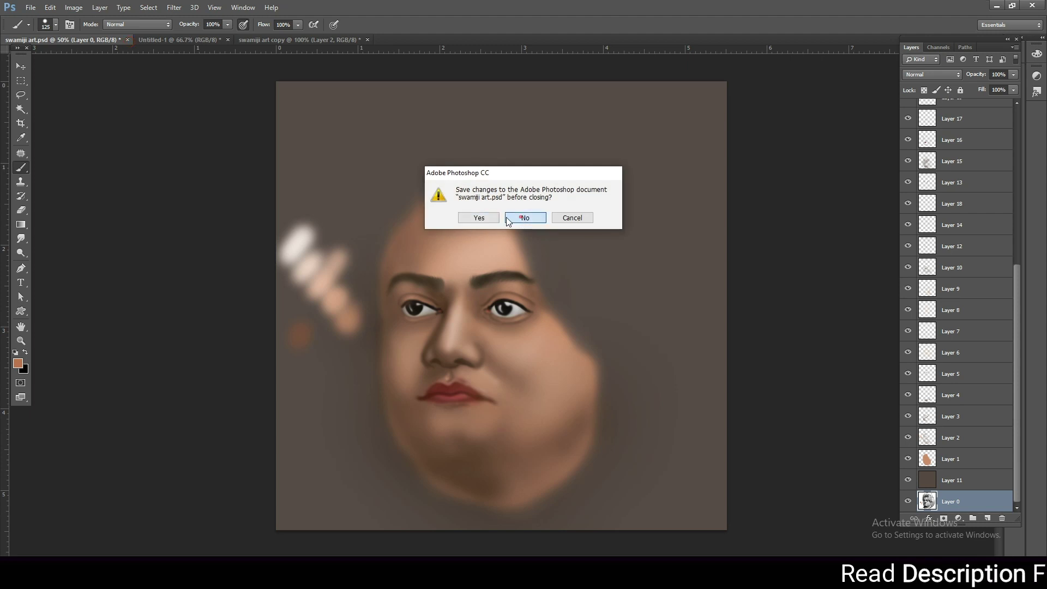
click(506, 218)
mouse_move(650, 375)
mouse_down()
mouse_move(617, 206)
mouse_move(673, 257)
mouse_move(628, 322)
mouse_move(655, 257)
mouse_move(738, 432)
mouse_up()
key(ctrl+minus)
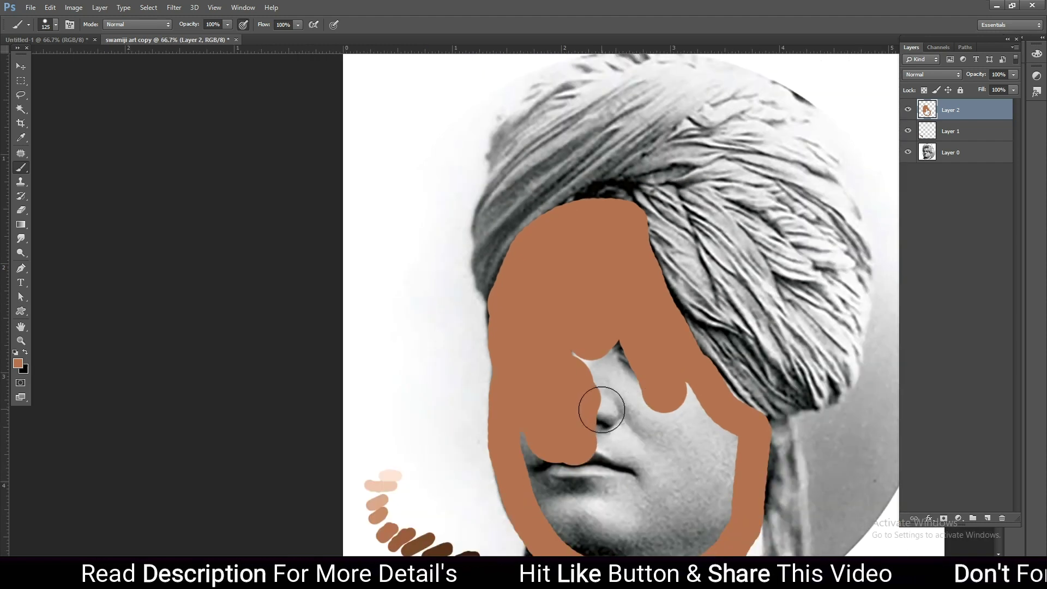
key(bracketright)
key(bracketright)
key(bracketright)
mouse_move(603, 416)
mouse_down()
mouse_move(568, 323)
mouse_move(636, 362)
mouse_move(696, 442)
mouse_move(702, 502)
mouse_up()
Paint the lower right cheek, dismiss the scratch-disk error, and close Untitled-1 without saving
scroll(584, 420, down, 1)
click(567, 322)
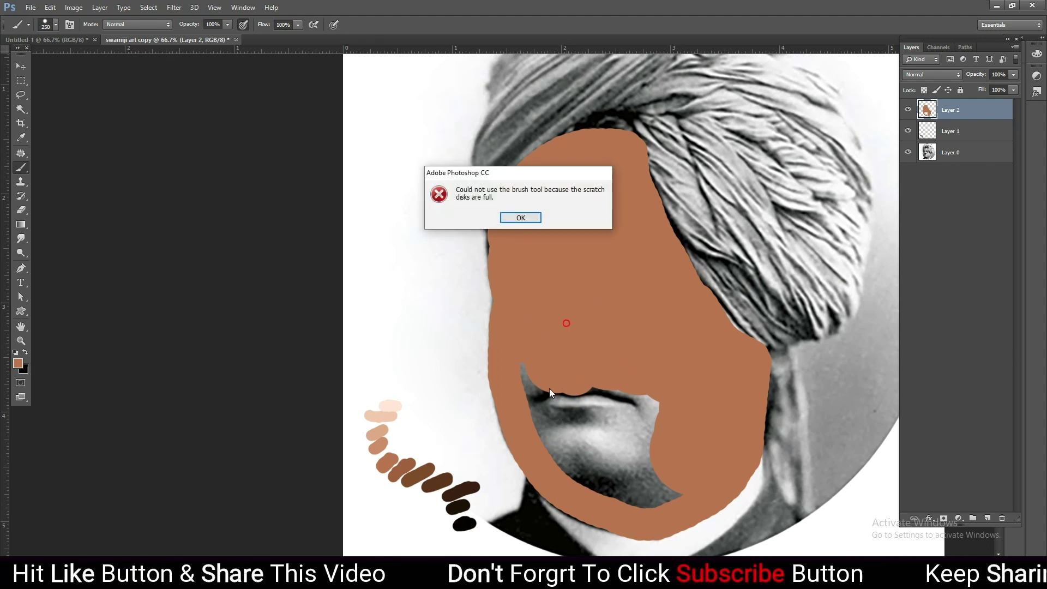
click(516, 218)
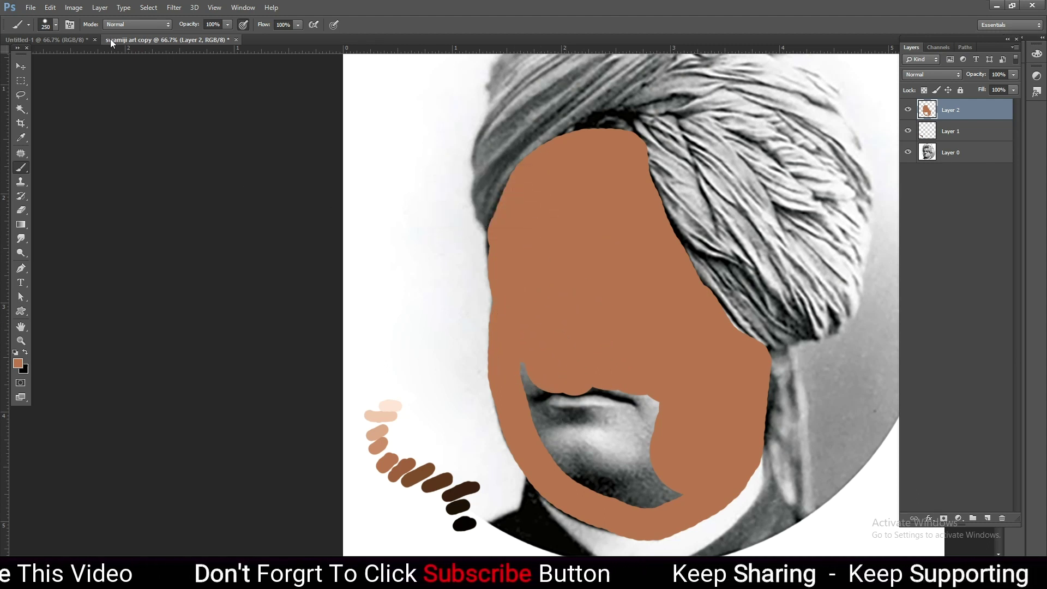
click(67, 41)
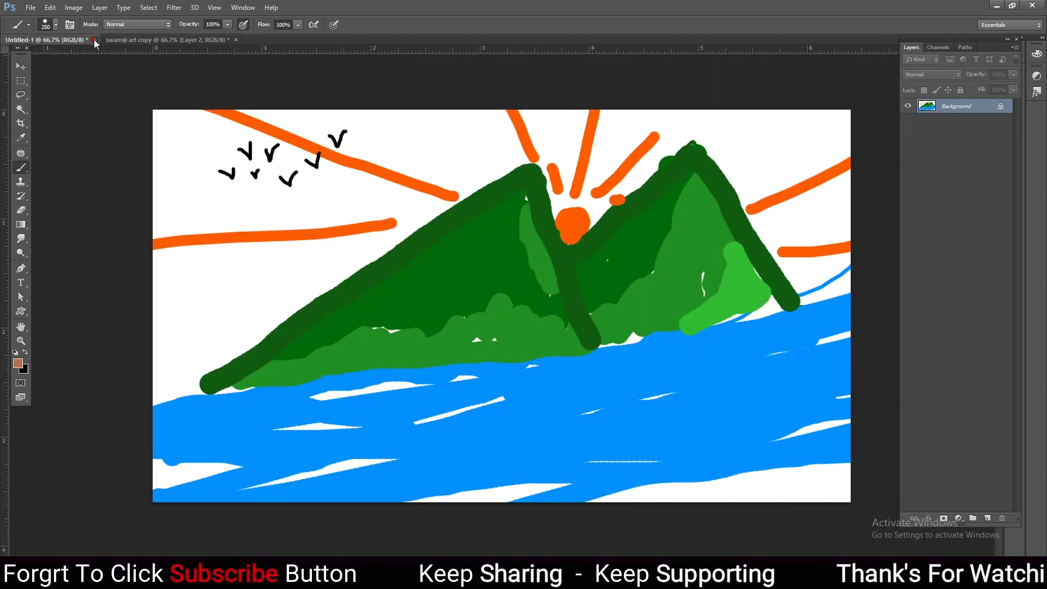
click(94, 40)
click(527, 217)
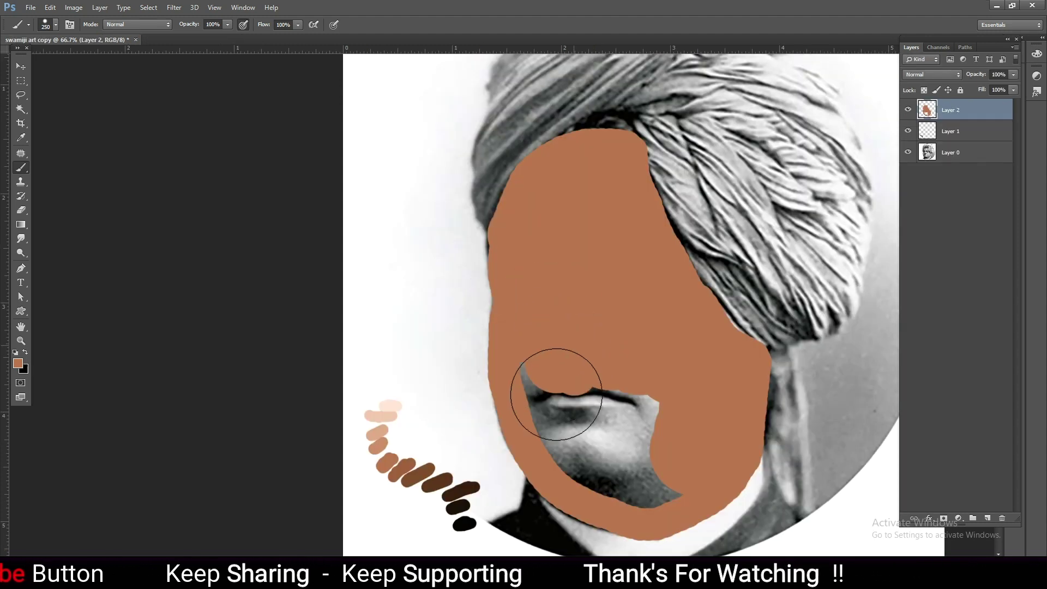
Brush brown over the mouth and chin, then toggle Layer 2 to compare with the photo
drag(556, 394, 668, 481)
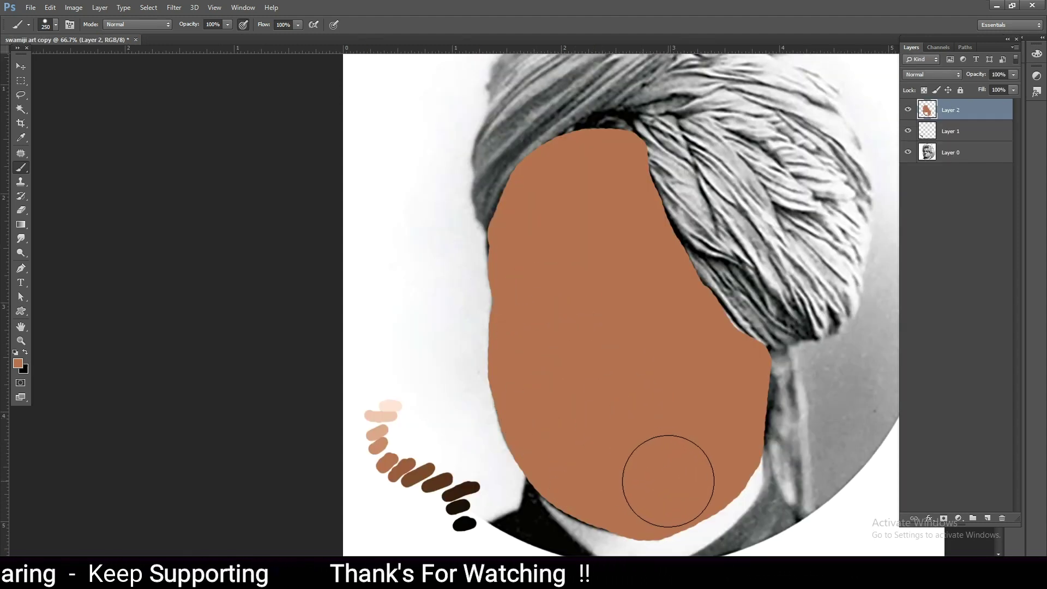
click(909, 110)
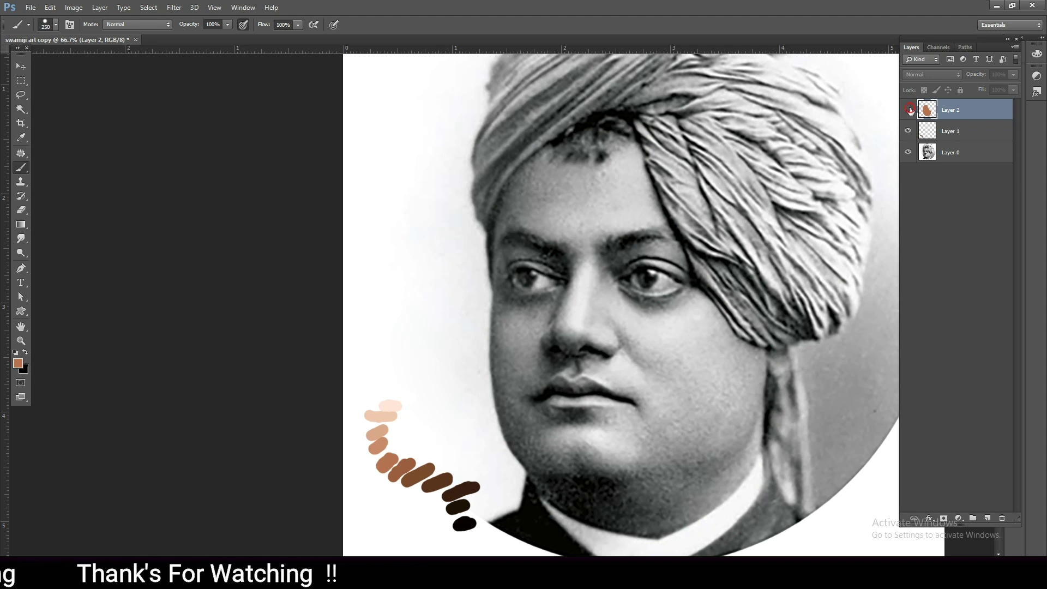
click(908, 110)
click(909, 110)
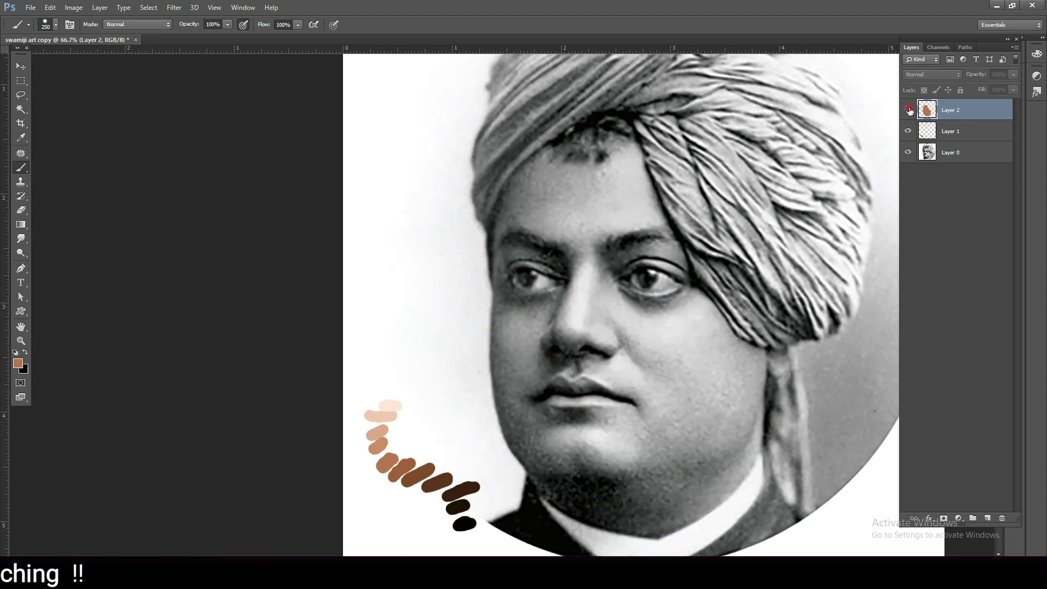
click(909, 110)
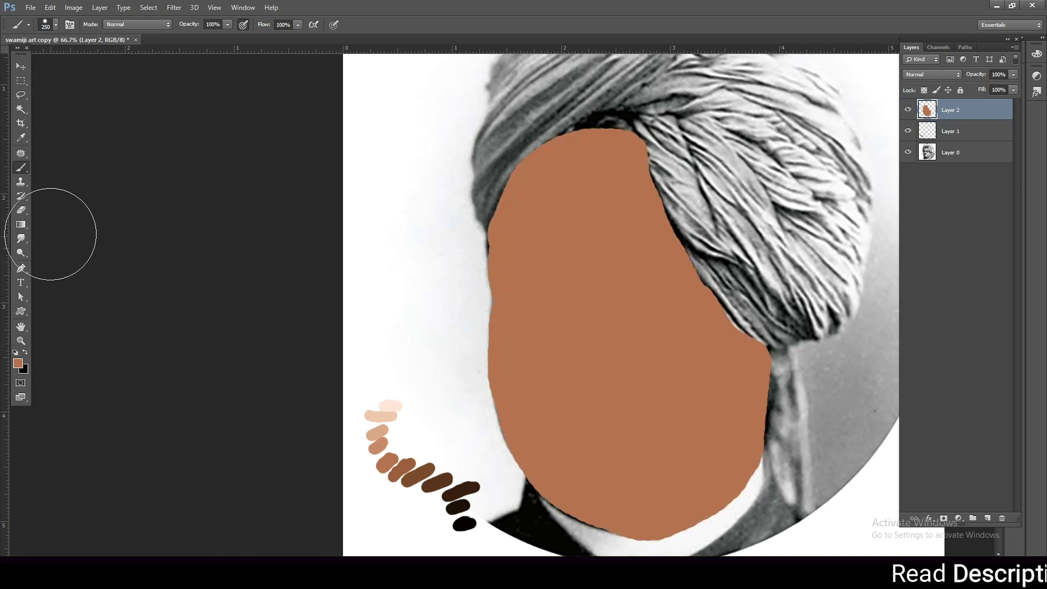
Select the 134 px brush from further down the Brush Preset picker list
click(39, 28)
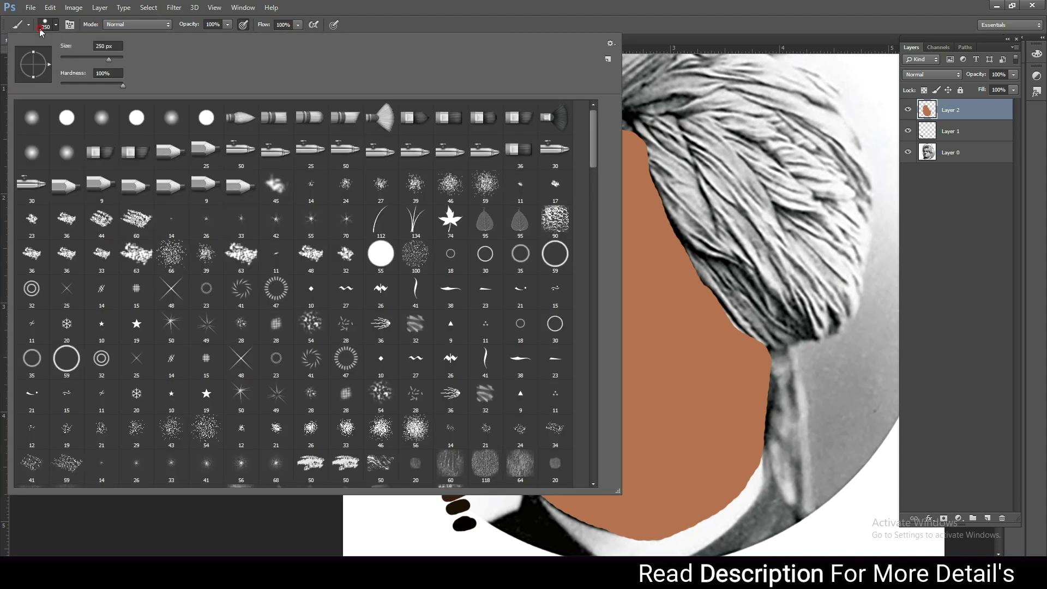
scroll(329, 394, down, 2)
scroll(333, 393, down, 2)
scroll(338, 392, down, 2)
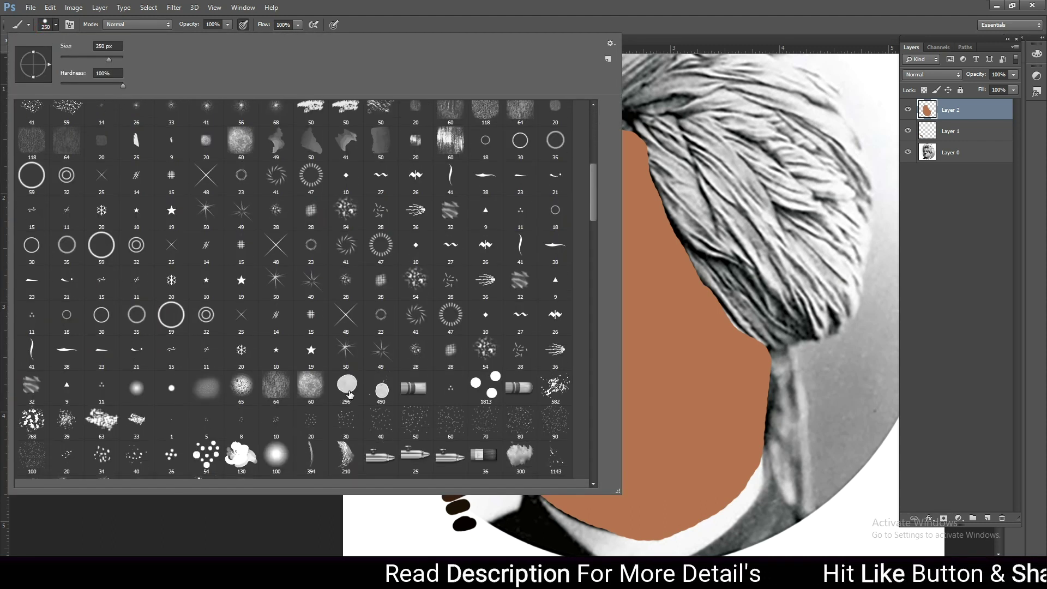
scroll(348, 390, down, 2)
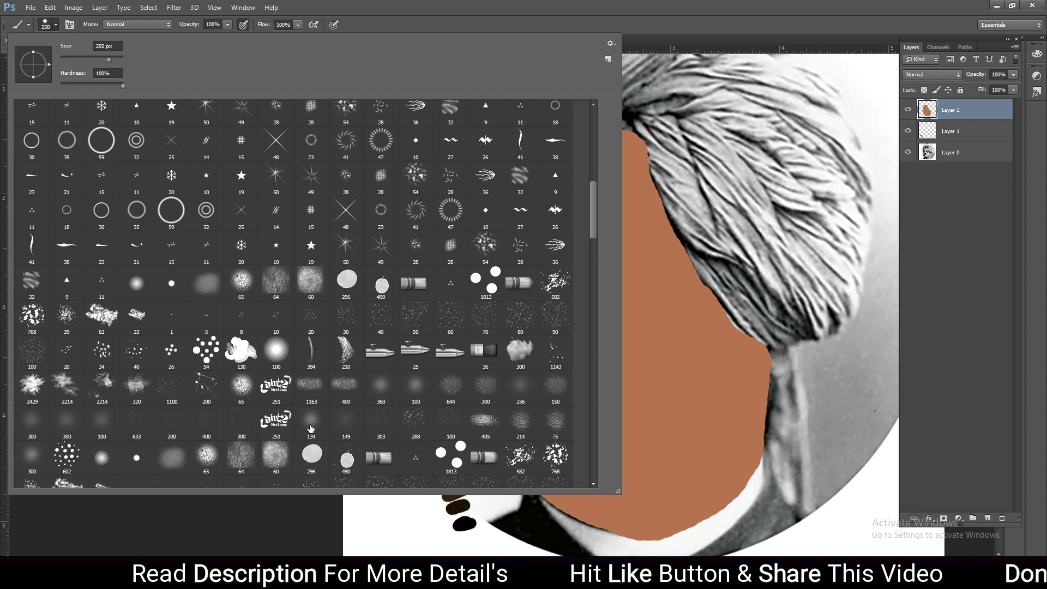
double_click(310, 427)
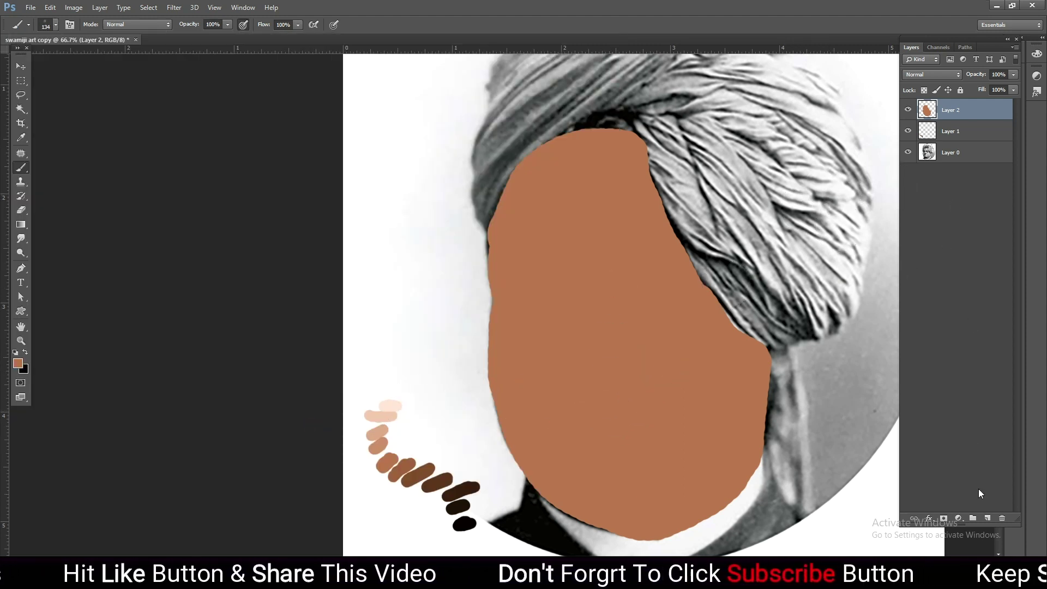
Add an empty layer, hide the brown skin layer, dismiss the invert error, and zoom out
click(988, 518)
click(908, 132)
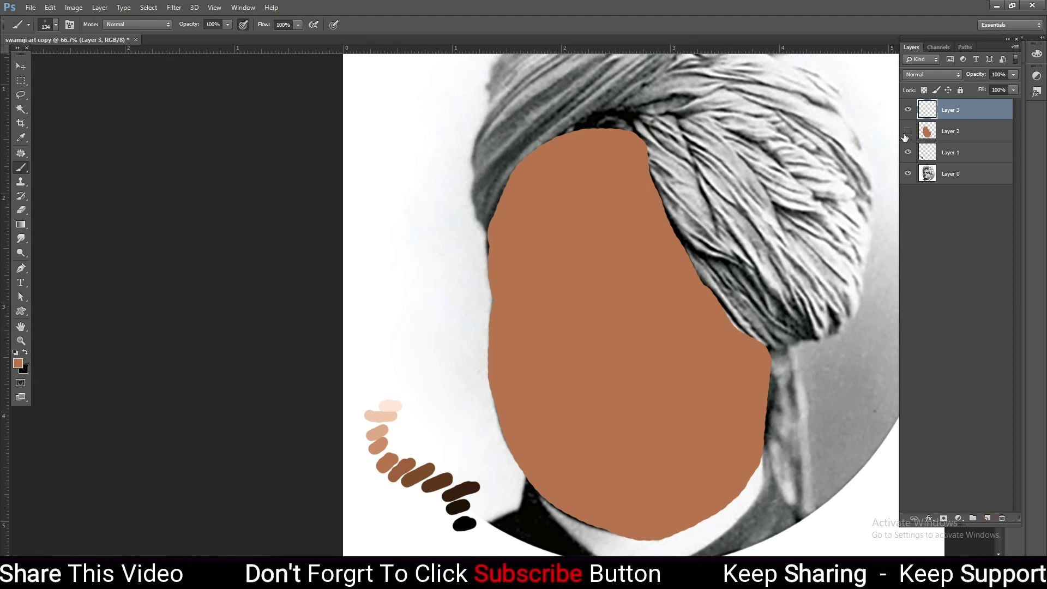
scroll(629, 246, up, 5)
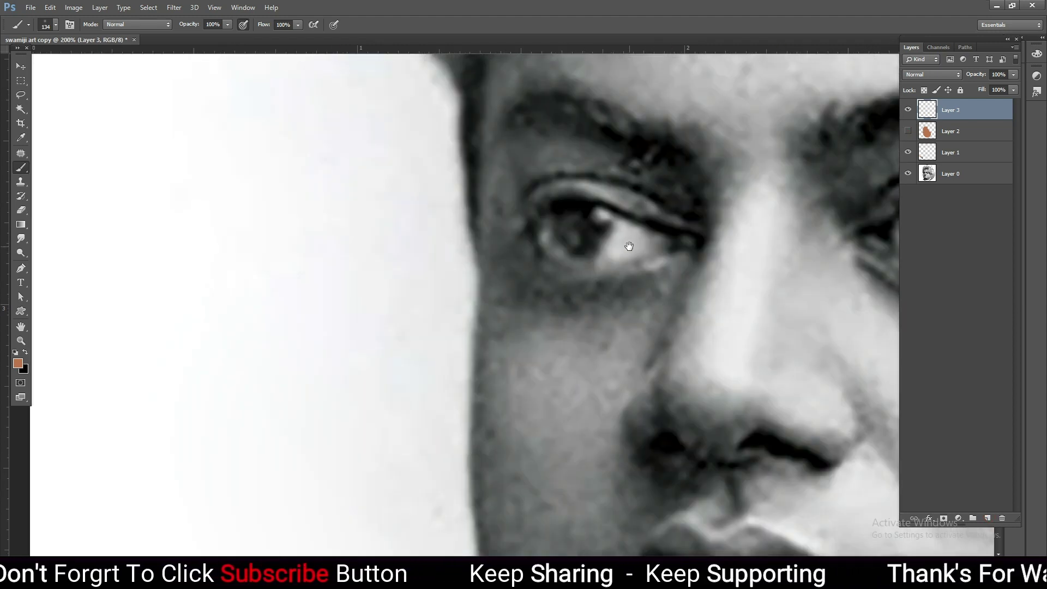
drag(629, 246, 580, 317)
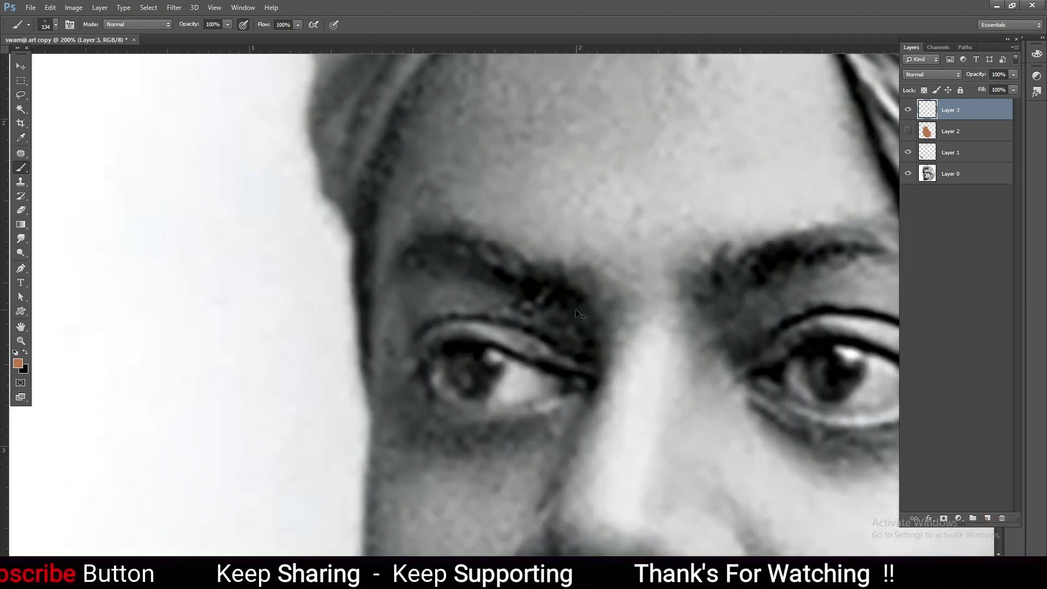
key(ctrl+i)
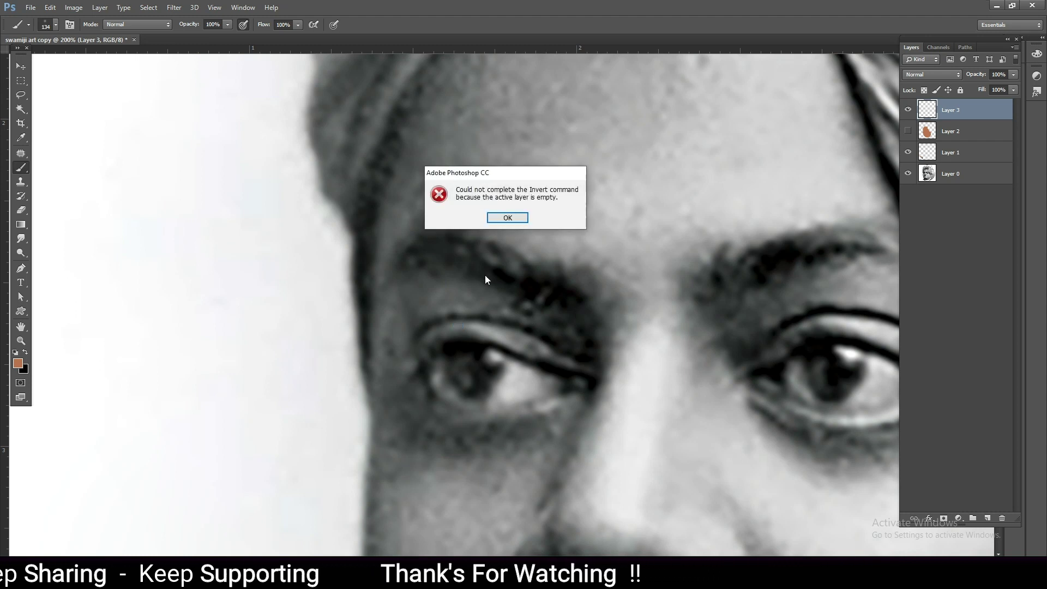
click(507, 217)
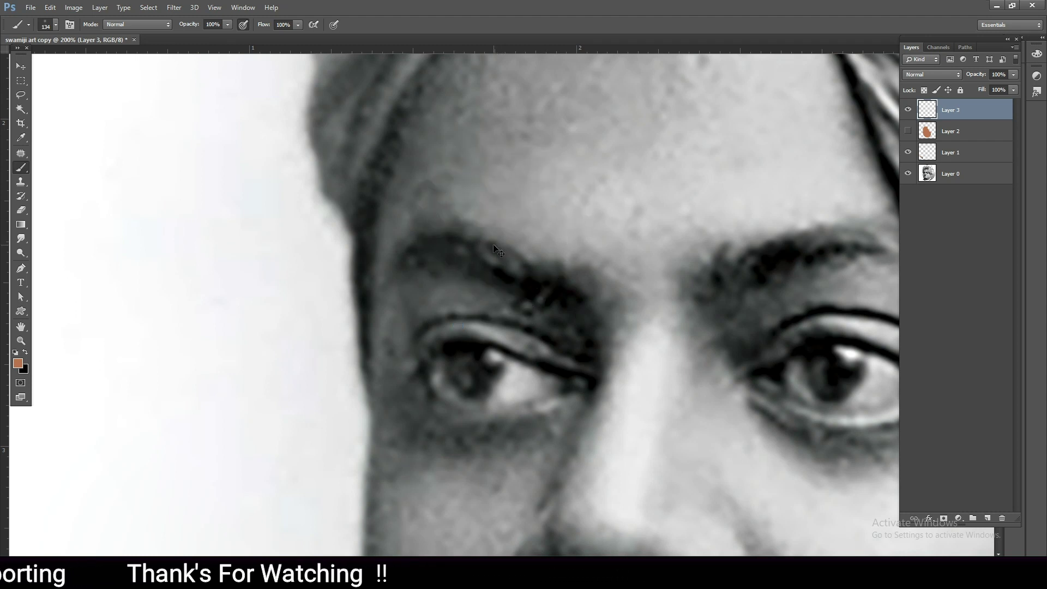
key(ctrl+minus)
key(ctrl+minus)
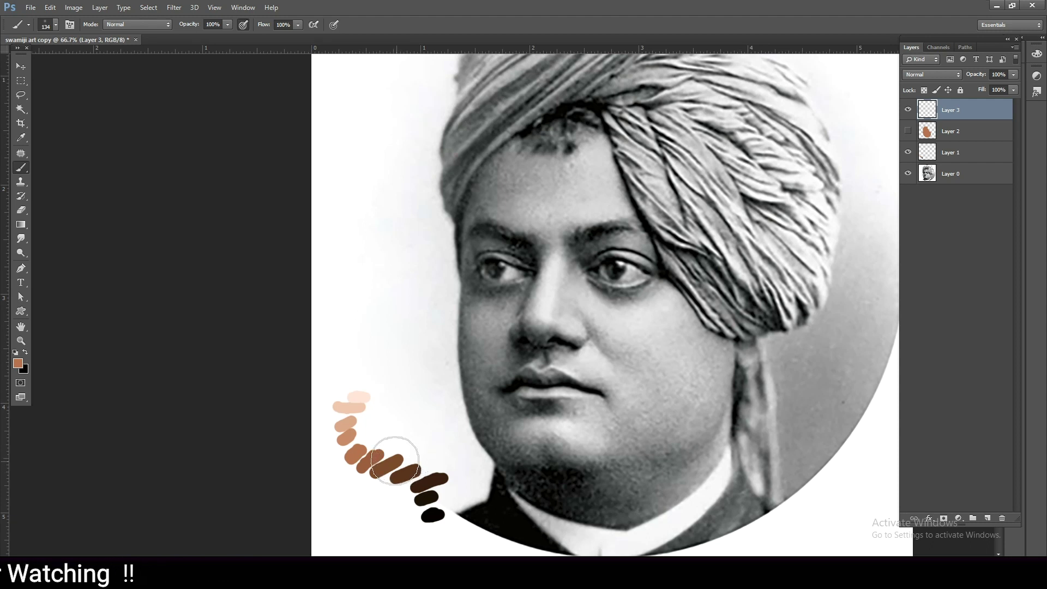
Sample the dark brown swatch and zoom in on the face, ready to paint
key(i)
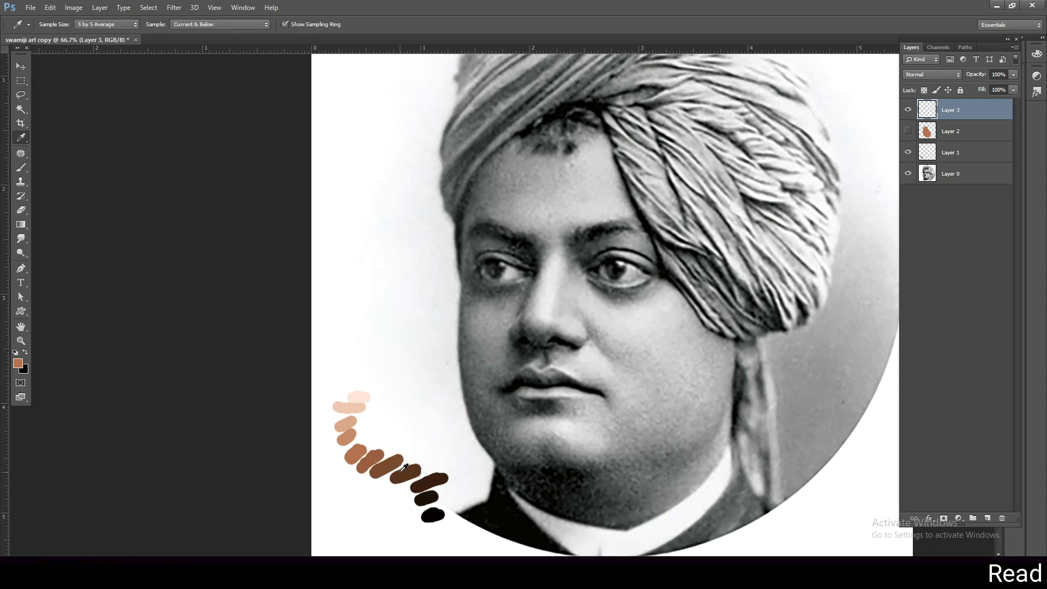
click(404, 467)
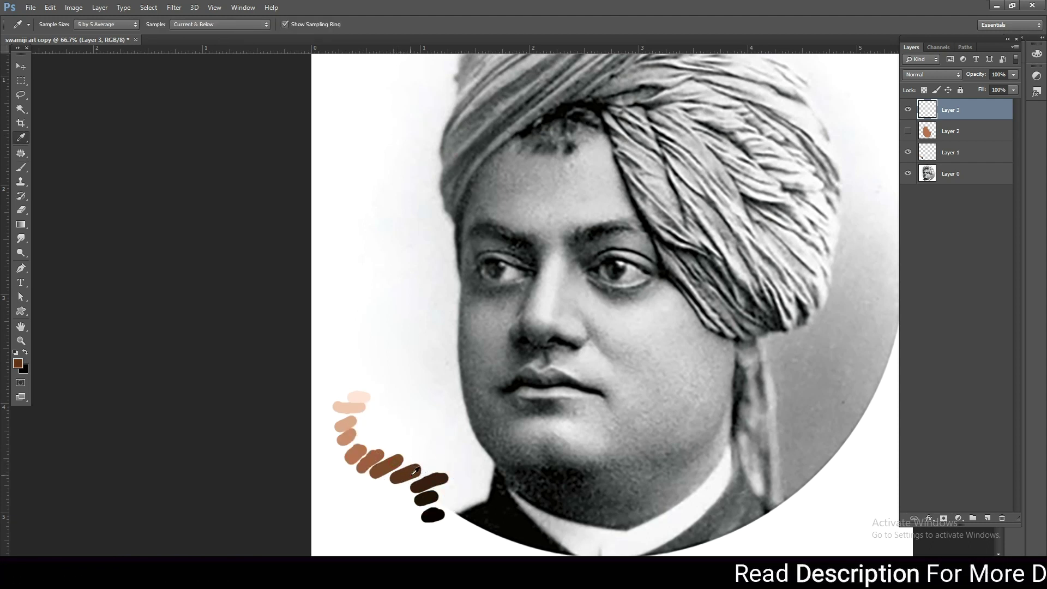
key(ctrl+plus)
drag(639, 290, 598, 377)
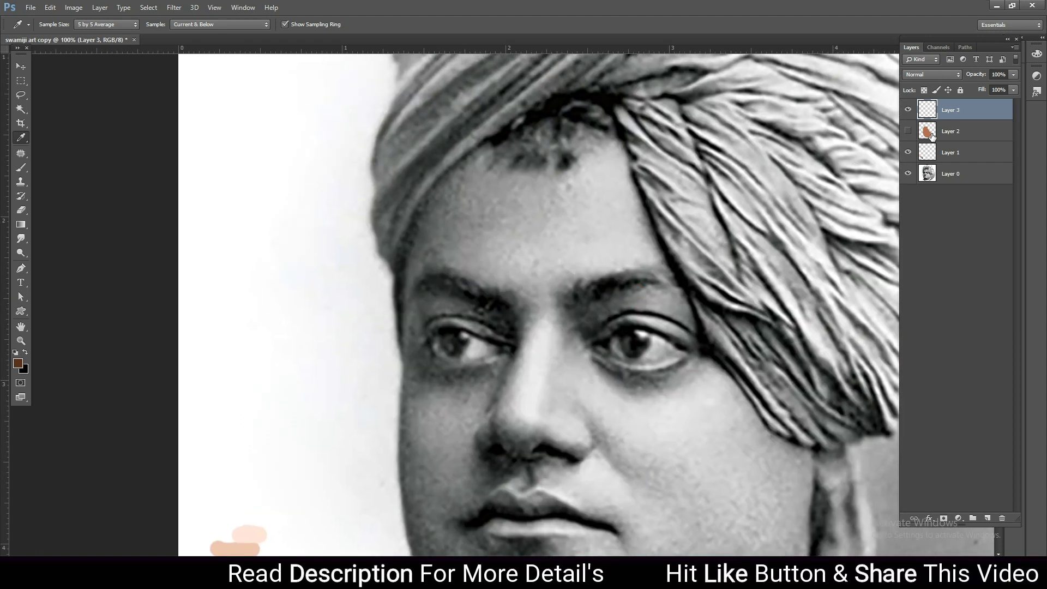
drag(469, 281, 444, 218)
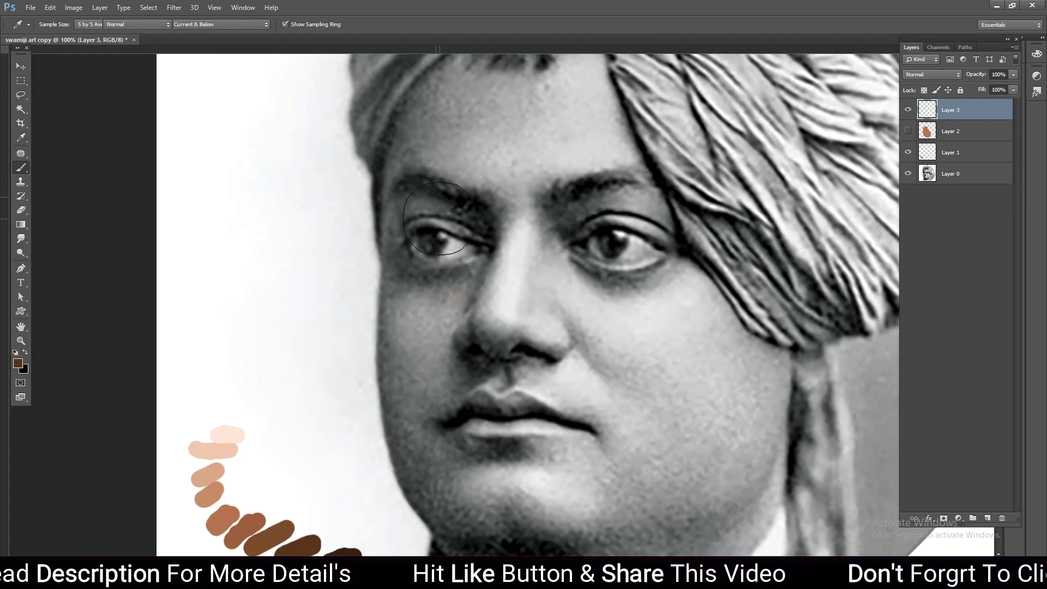
key(b)
scroll(434, 182, up, 1)
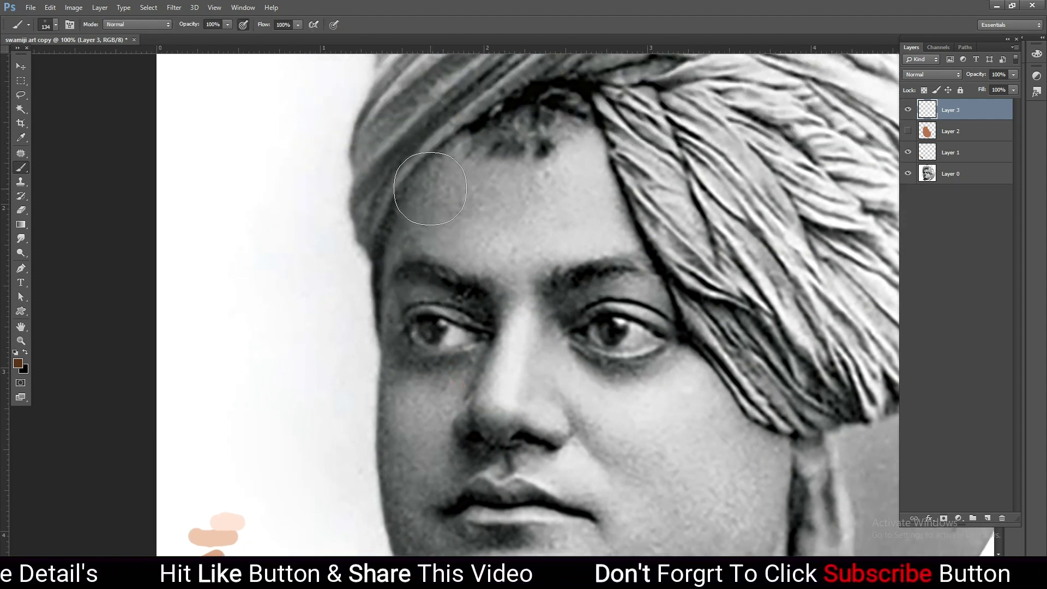
Paint dark brown shading down the forehead edge, along the left eyebrow and toward the nose bridge
drag(450, 158, 412, 224)
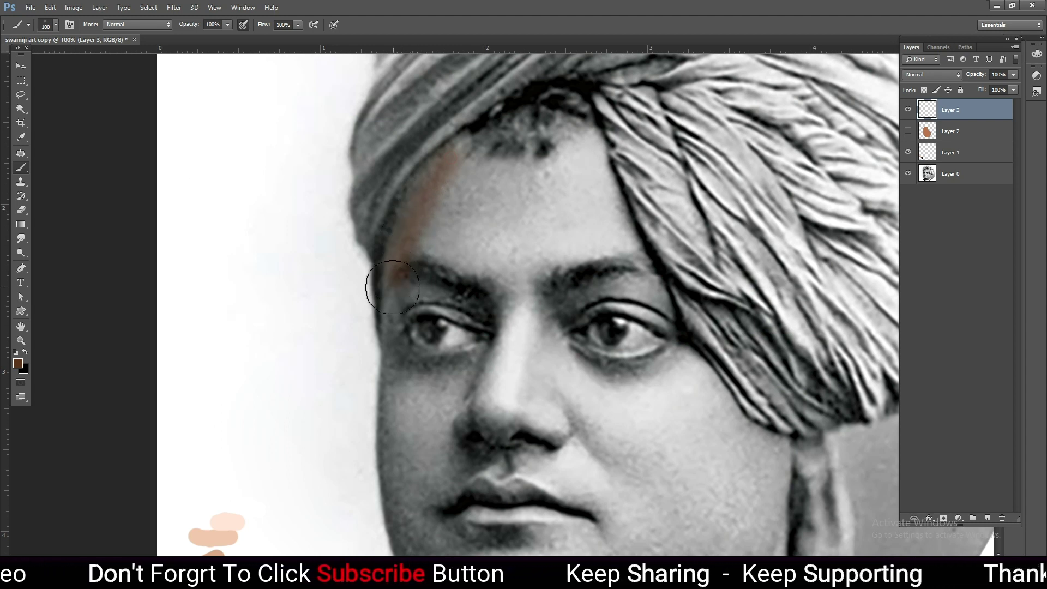
mouse_move(400, 286)
mouse_down()
mouse_move(447, 284)
mouse_move(490, 331)
mouse_up()
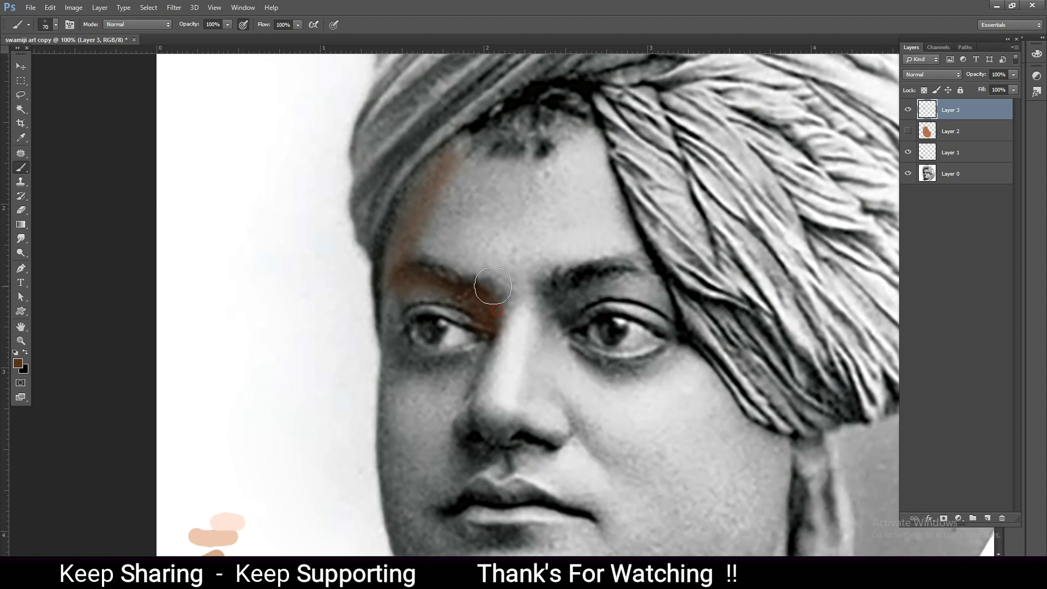
drag(605, 282, 567, 312)
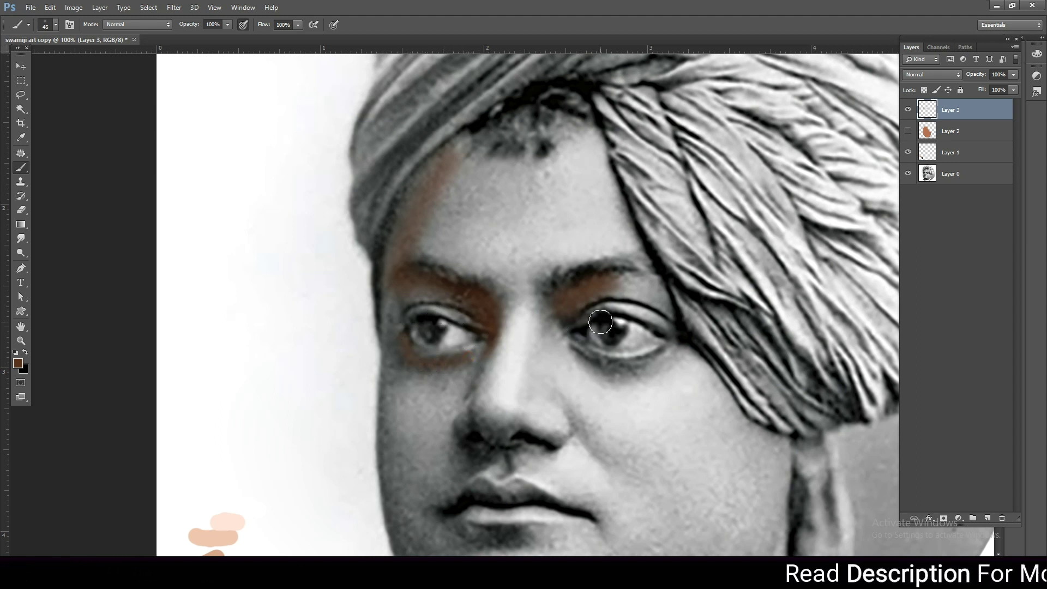
drag(673, 352, 567, 354)
key(bracketleft)
scroll(572, 366, down, 3)
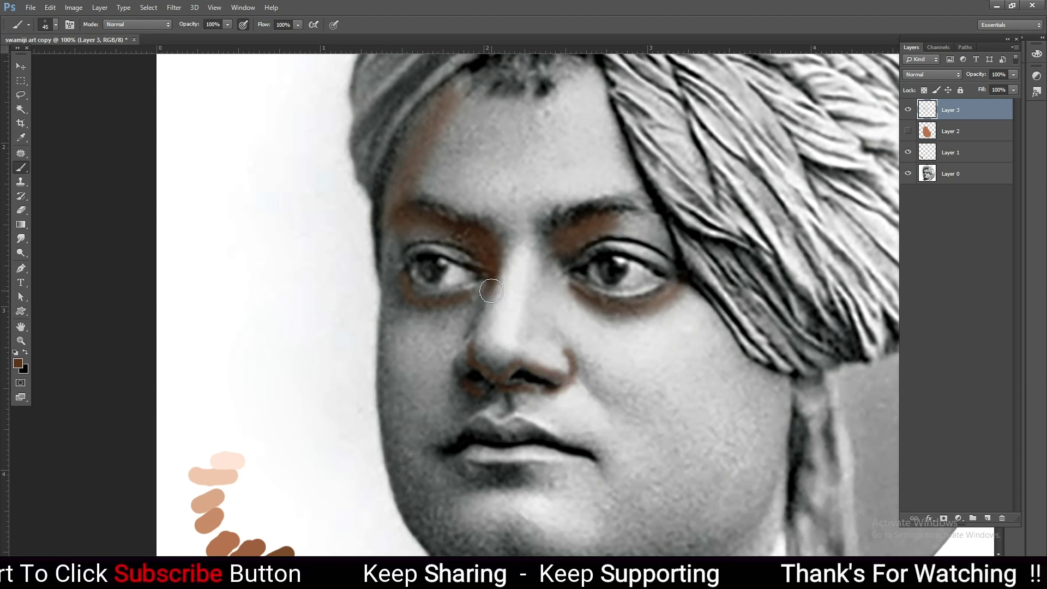
scroll(465, 337, down, 3)
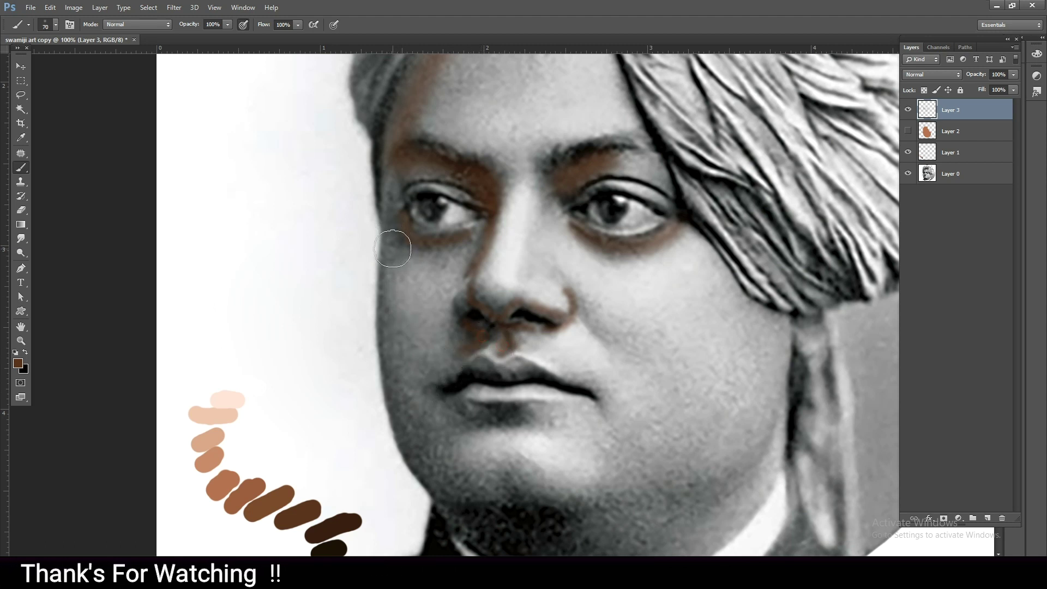
Shade the jaw edge, the underside of the jaw and the neck below the chin
drag(390, 268, 388, 327)
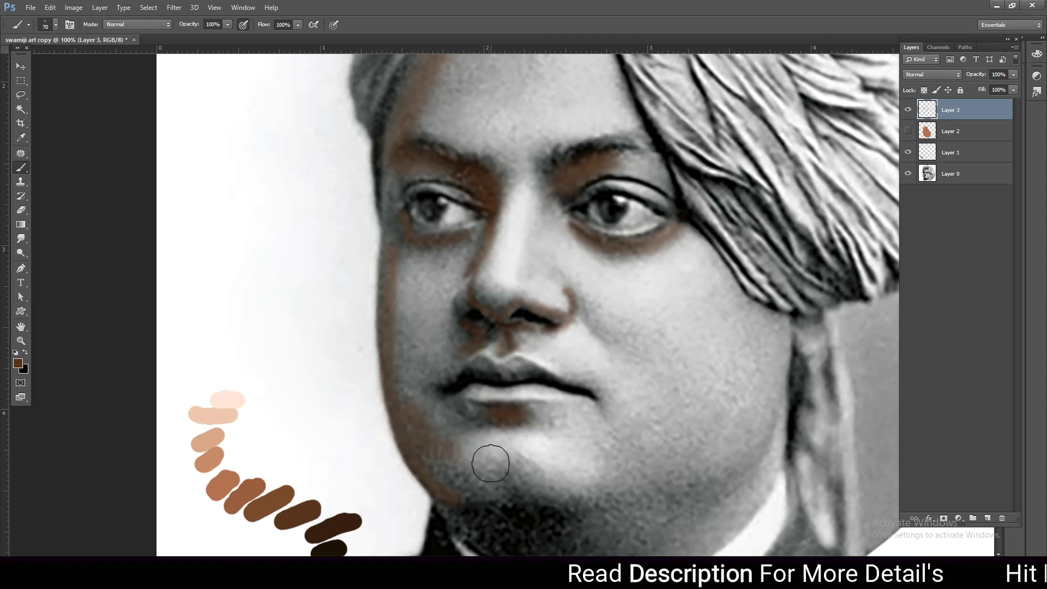
drag(442, 465, 537, 499)
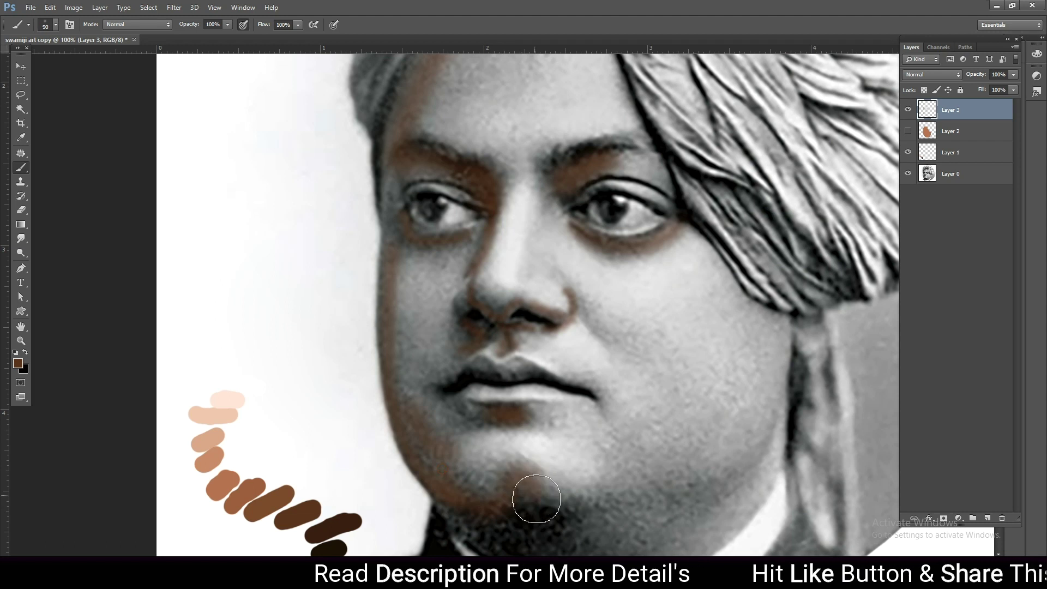
scroll(591, 437, down, 3)
mouse_move(478, 448)
mouse_down()
mouse_move(515, 486)
mouse_move(475, 440)
mouse_move(599, 503)
mouse_up()
key(bracketleft)
key(bracketleft)
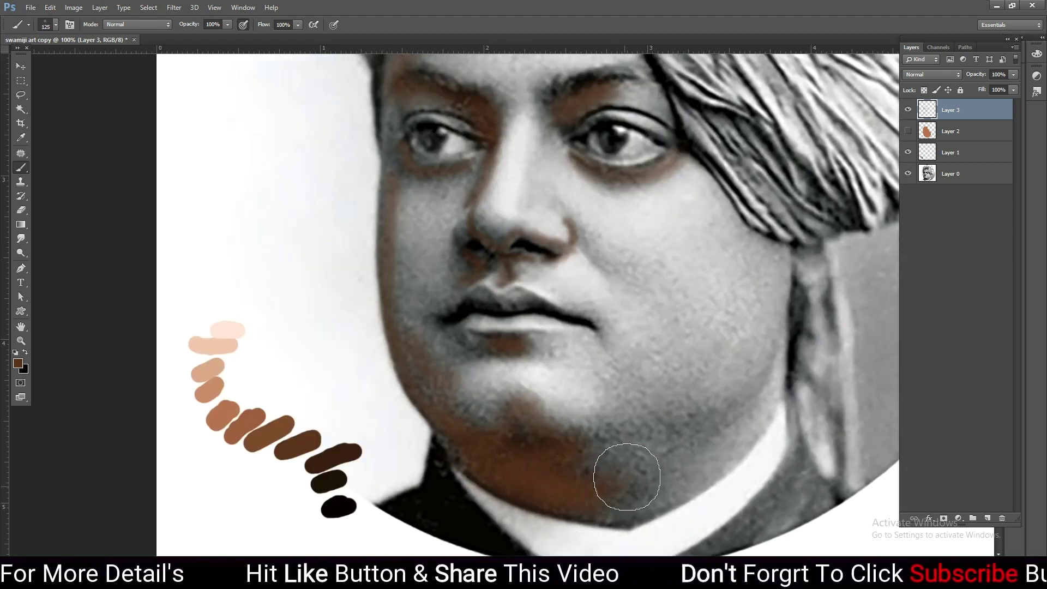
mouse_move(728, 407)
mouse_down()
mouse_move(604, 435)
mouse_move(580, 467)
mouse_move(656, 484)
mouse_up()
key(bracketright)
key(bracketright)
key(bracketright)
Shade along the hairline and show the flat brown skin layer
scroll(589, 382, up, 2)
key(bracketleft)
key(bracketleft)
key(bracketleft)
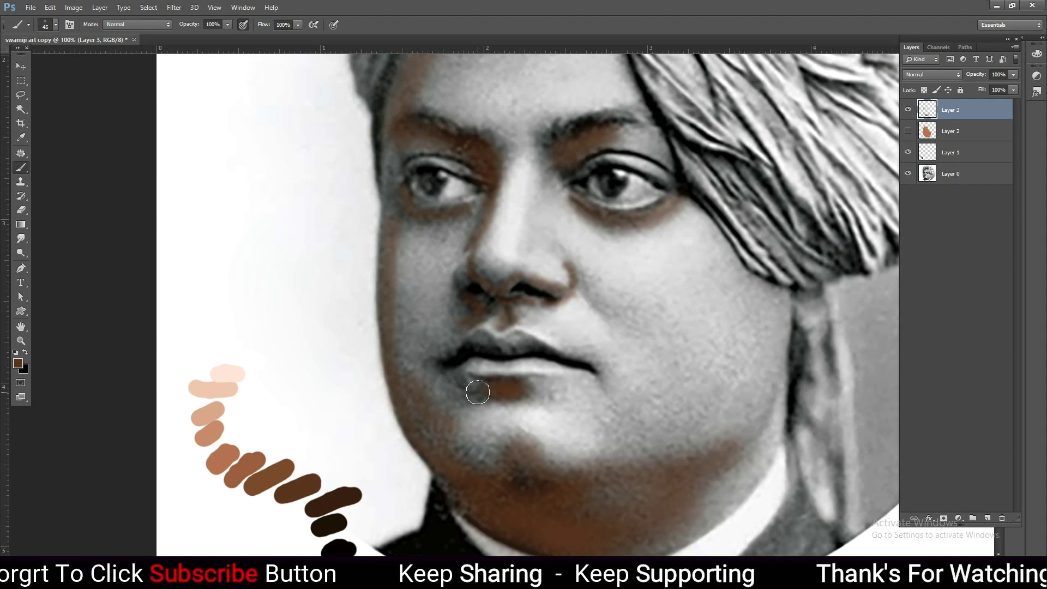
scroll(467, 277, up, 3)
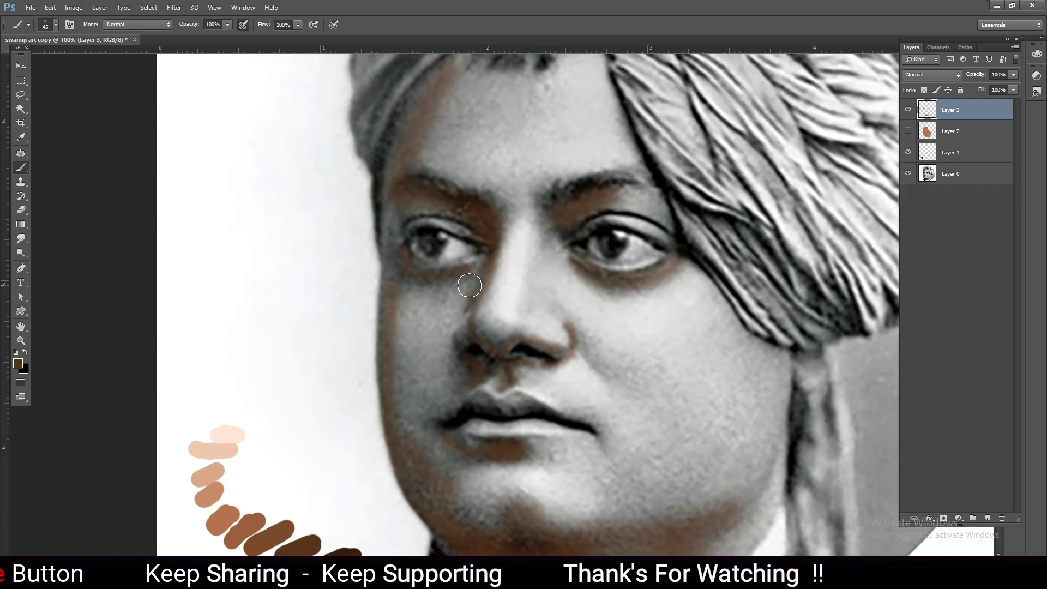
scroll(517, 192, up, 2)
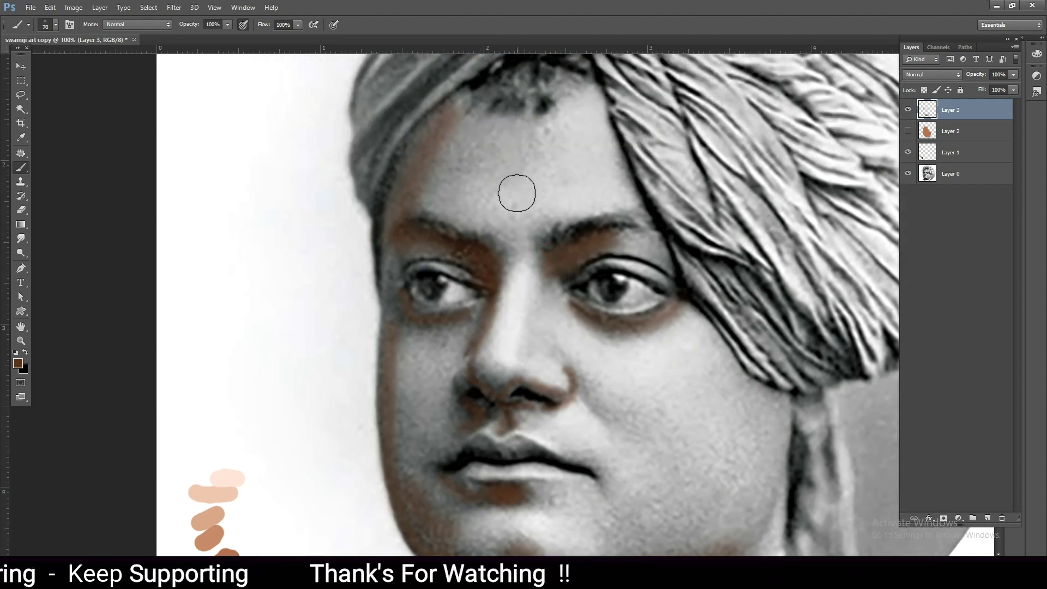
scroll(624, 193, up, 2)
drag(604, 173, 642, 267)
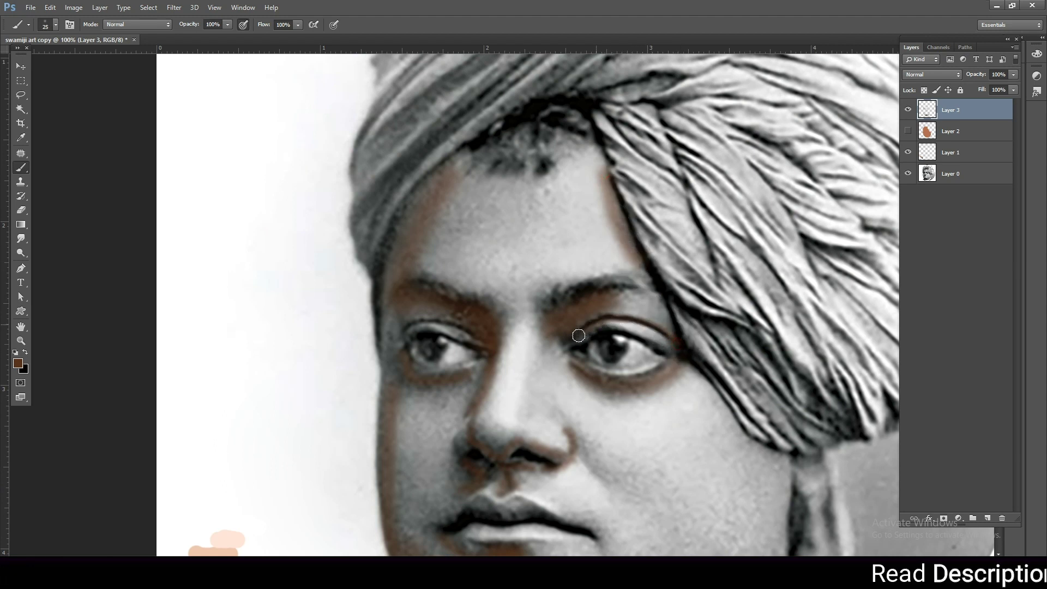
click(908, 131)
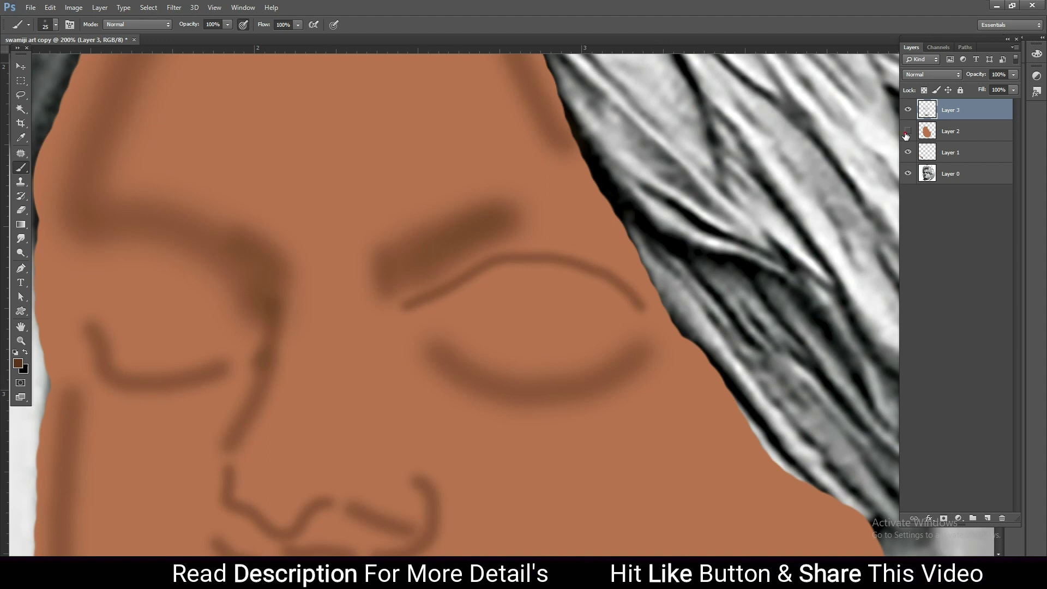
Hide the brown skin layer and shade along the left side of the nose
click(908, 131)
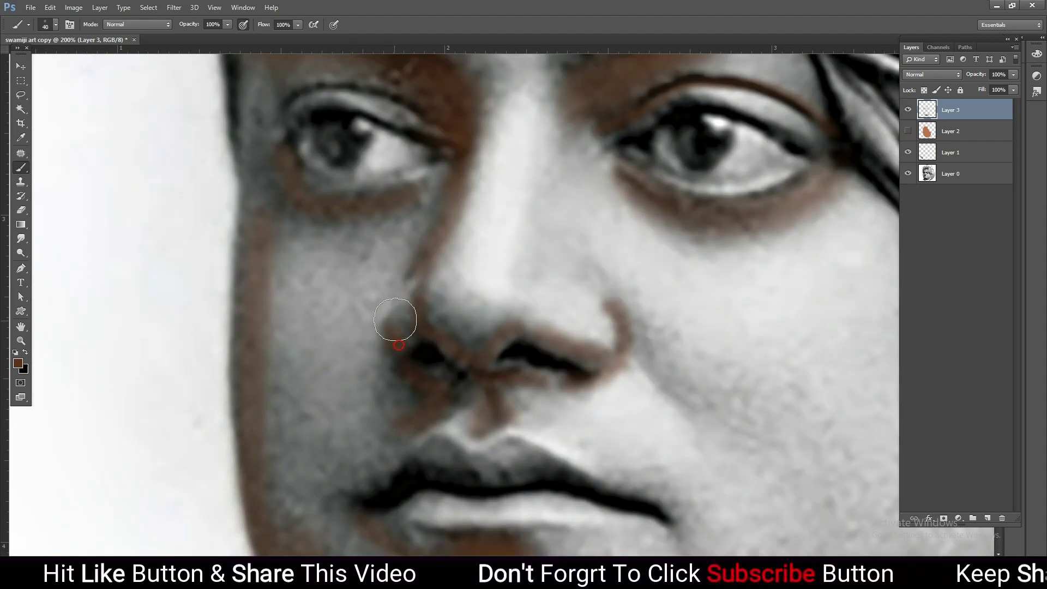
mouse_move(408, 325)
mouse_down()
mouse_move(402, 343)
mouse_move(428, 299)
mouse_move(477, 334)
mouse_move(498, 311)
mouse_move(451, 327)
mouse_move(525, 327)
mouse_move(596, 367)
mouse_up()
key(bracketright)
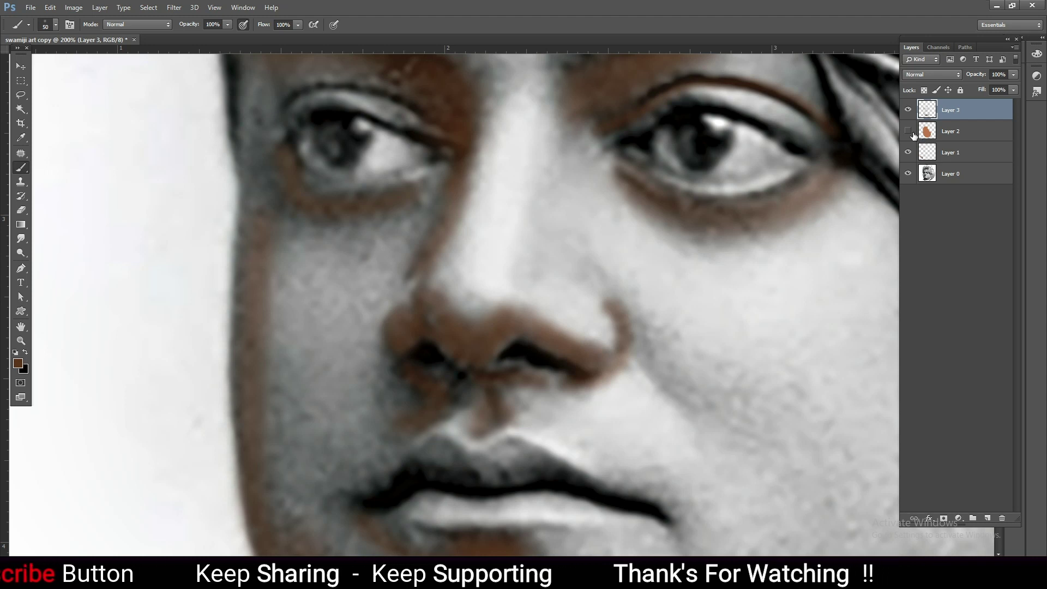
Toggle the brown skin layer on and off to compare it against the nose shading
click(908, 131)
scroll(576, 276, down, 2)
scroll(575, 275, down, 2)
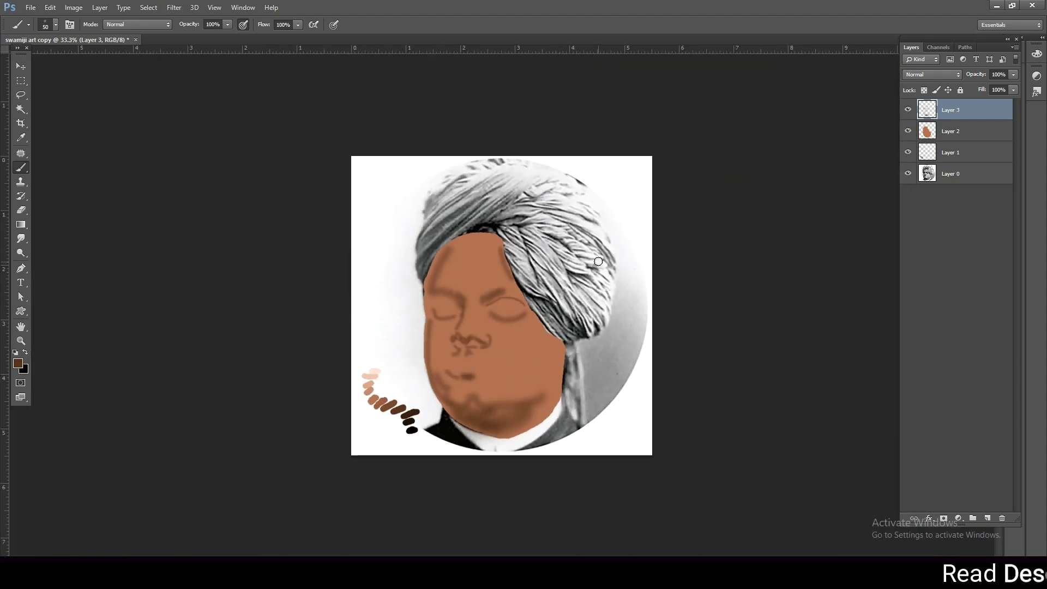
click(908, 131)
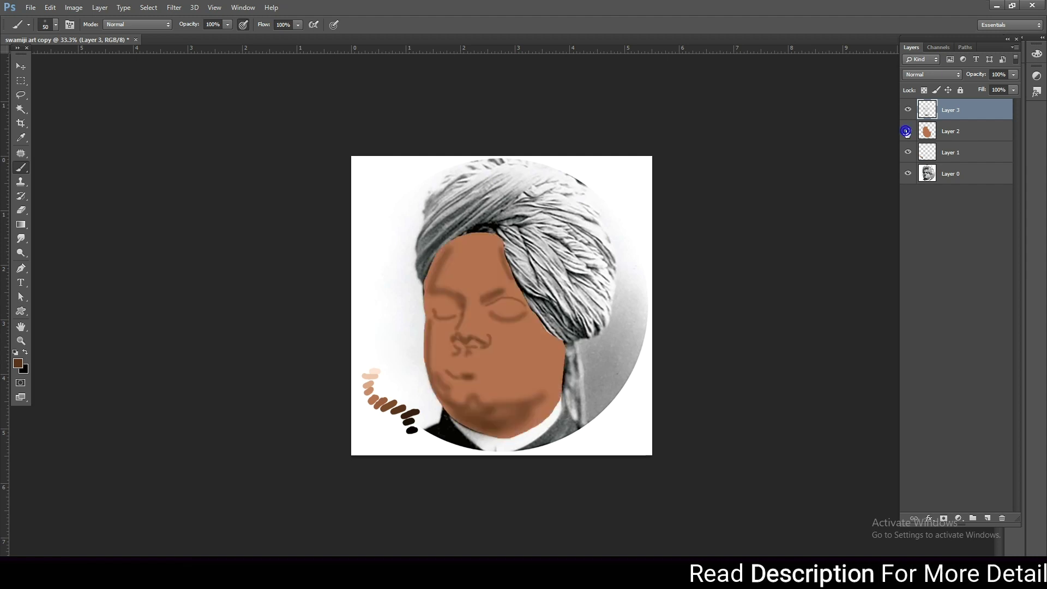
click(907, 131)
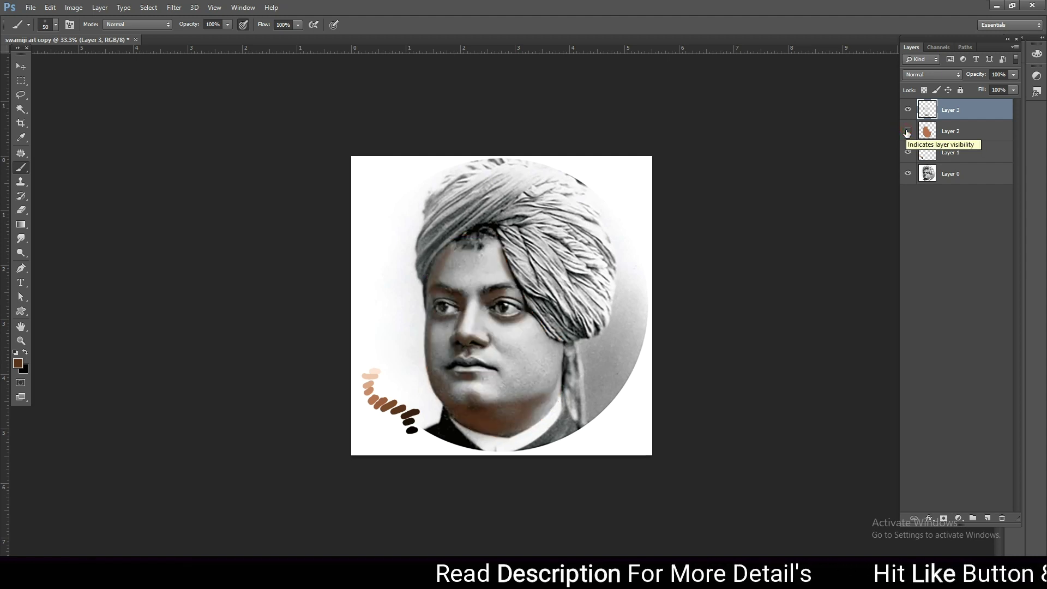
click(907, 131)
key(ctrl+1)
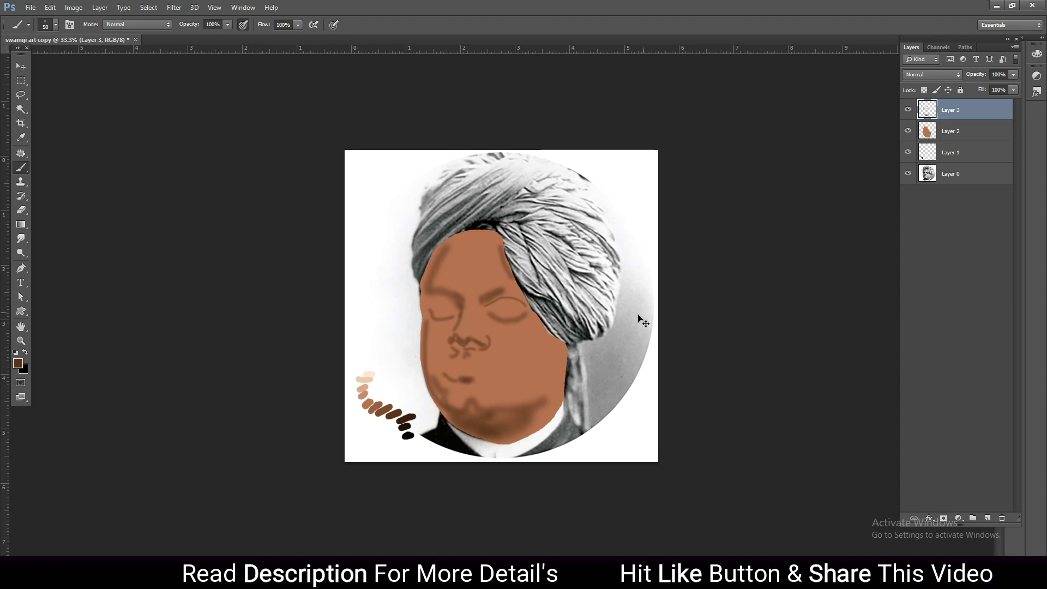
Hide the shading and brown skin layers and add a new empty layer
click(907, 110)
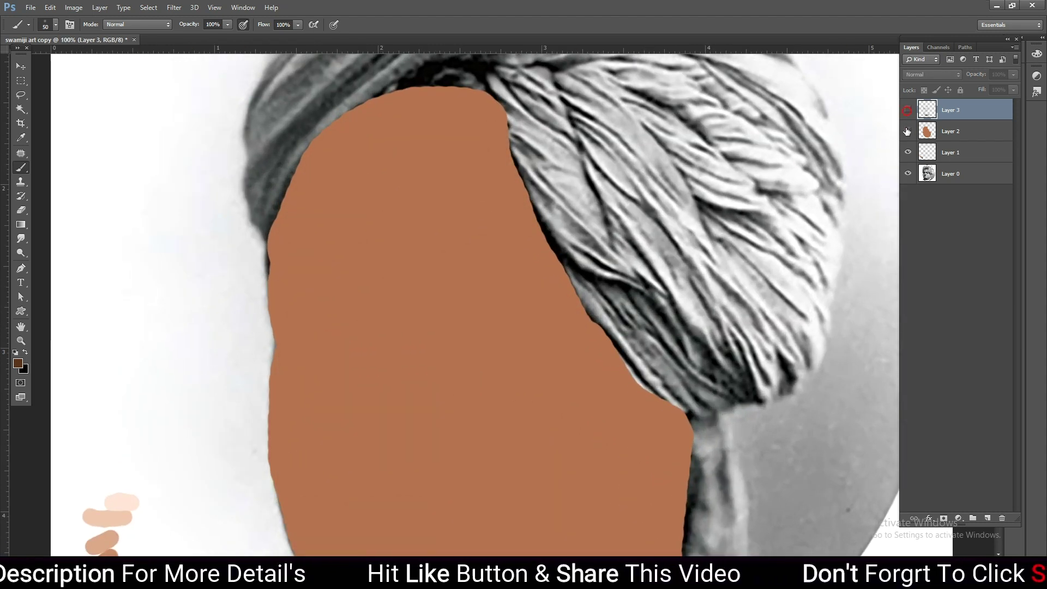
click(908, 131)
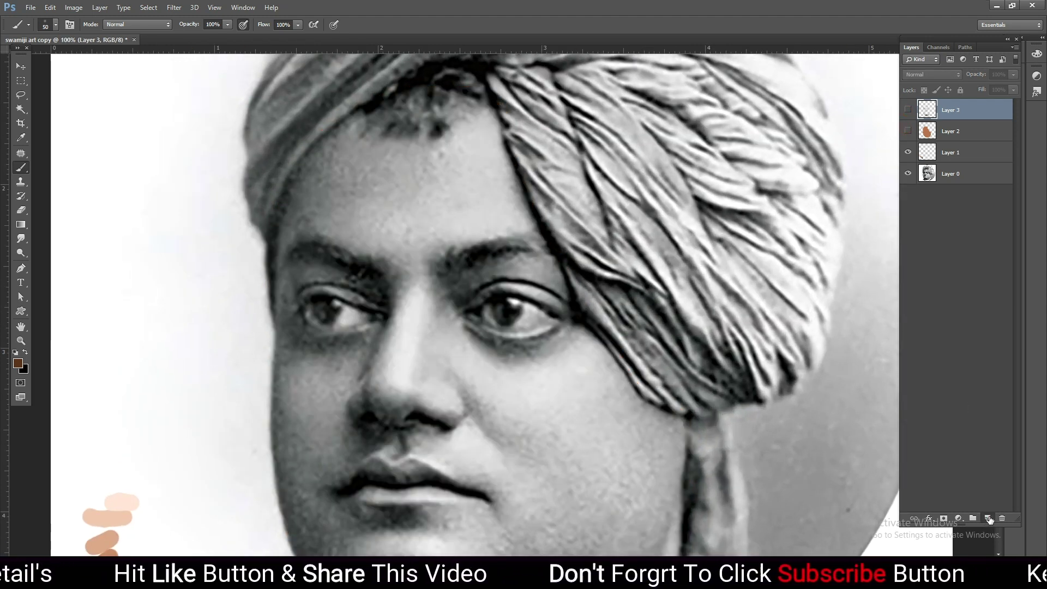
click(986, 519)
scroll(227, 396, down, 2)
scroll(227, 396, down, 2)
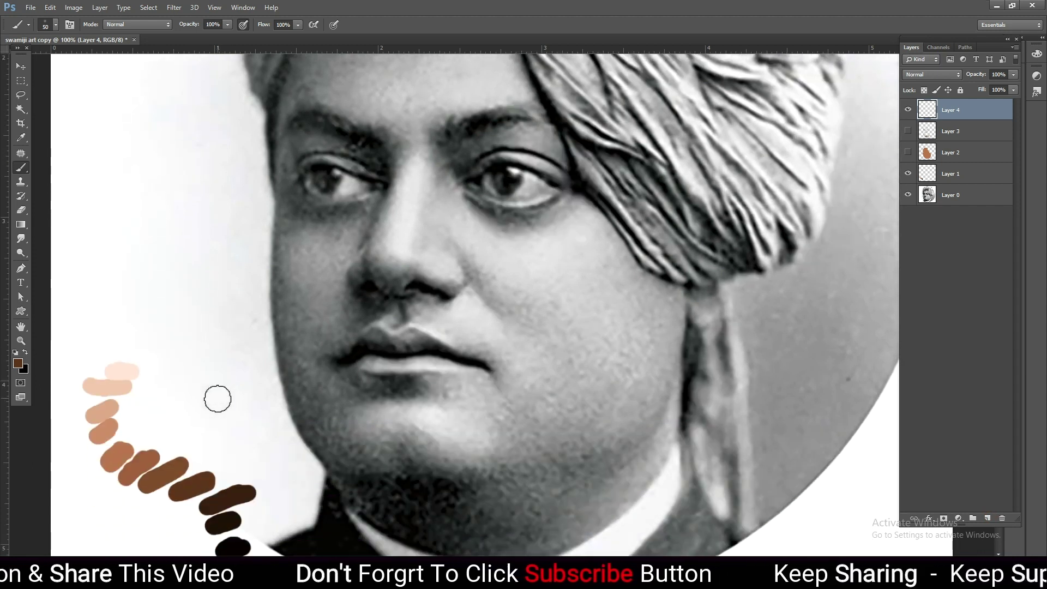
scroll(217, 398, down, 2)
Sample the dark brown swatch colour and return to the Brush
key(i)
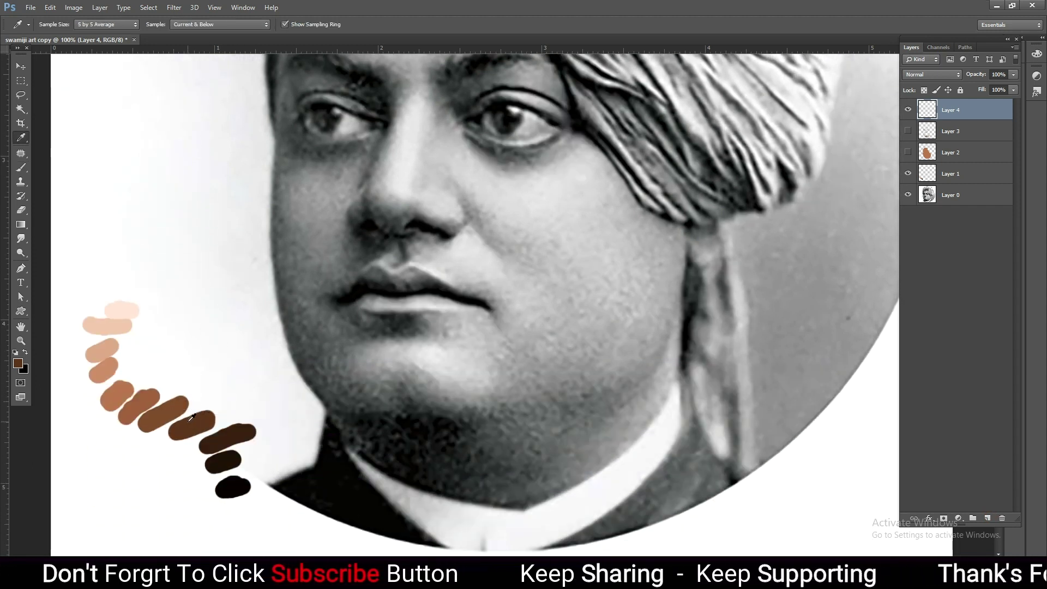
click(197, 421)
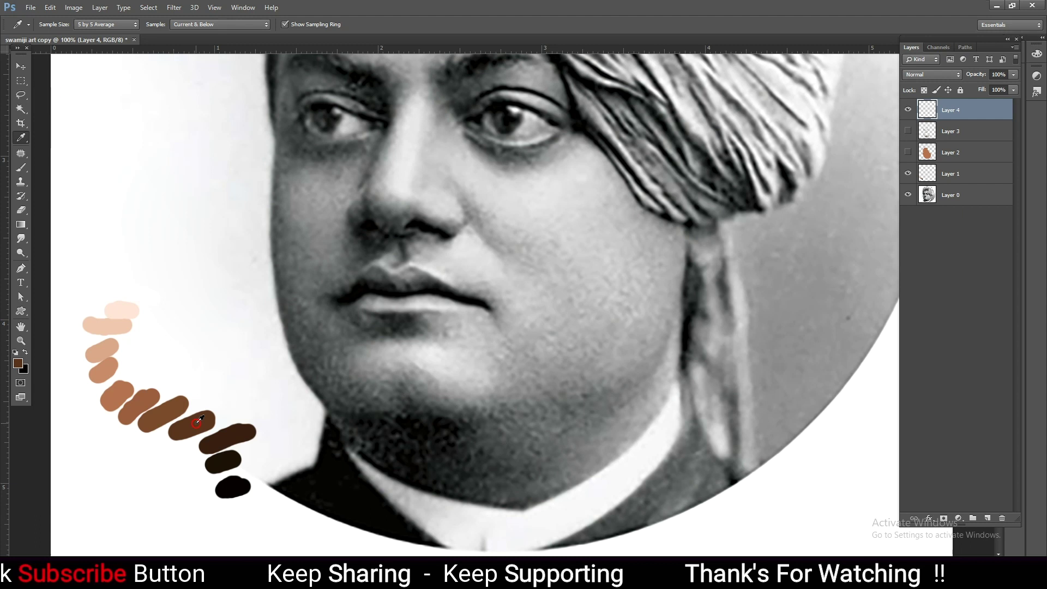
click(198, 420)
click(229, 434)
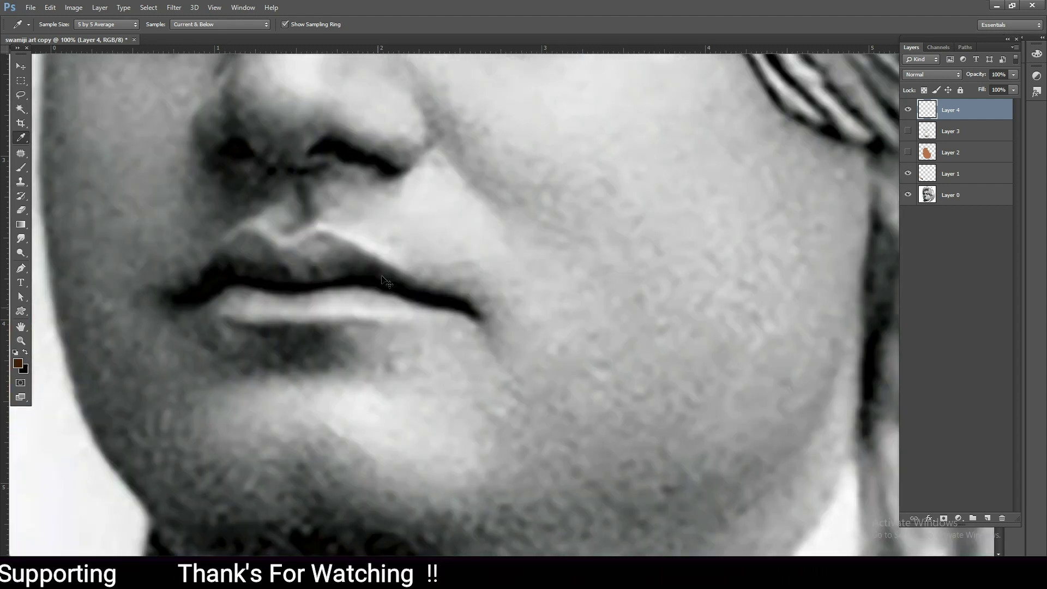
scroll(371, 303, up, 3)
key(b)
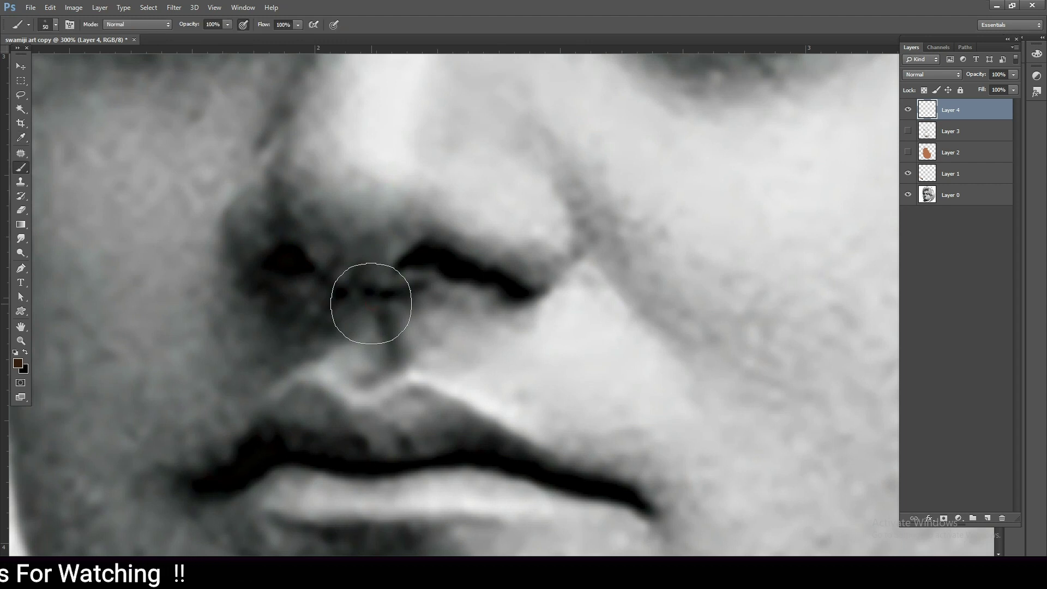
key(bracketleft)
key(bracketleft)
key(bracketright)
key(bracketright)
Trace the nostrils, the mouth line and the upper lip in dark brown
click(399, 267)
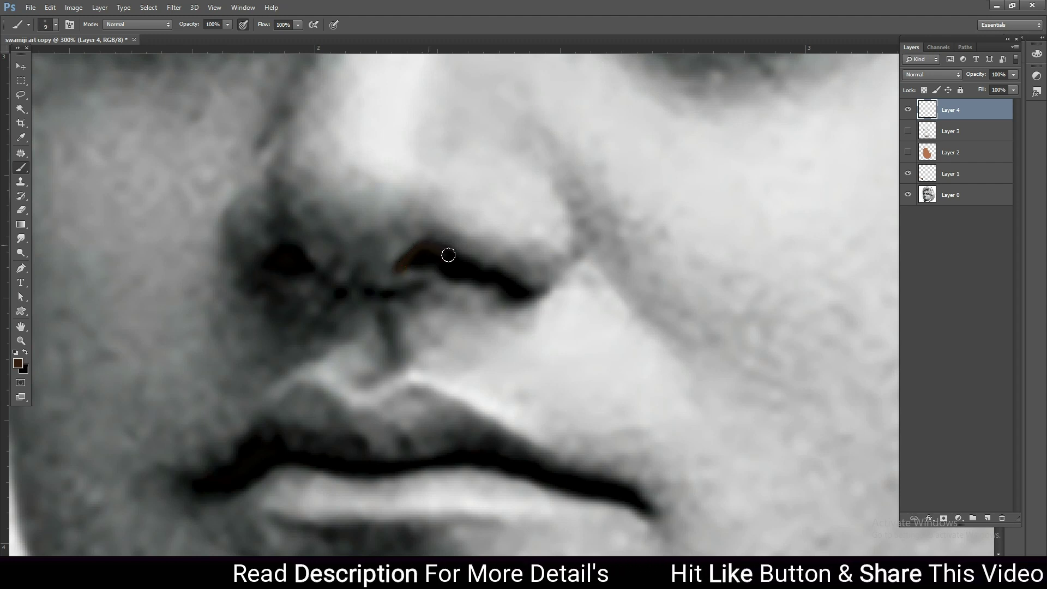
key(bracketright)
drag(428, 252, 515, 283)
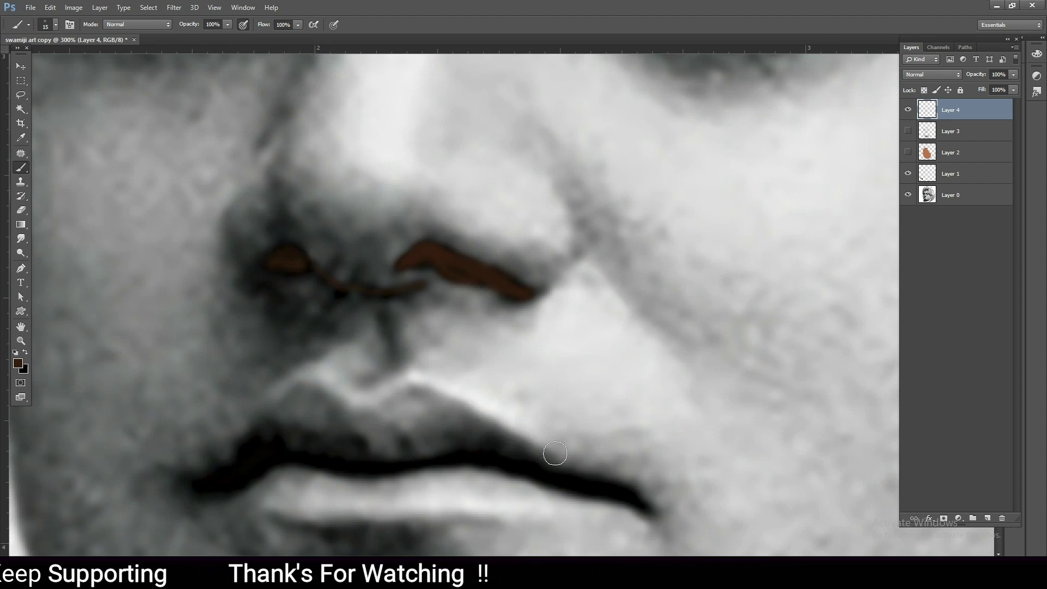
mouse_move(644, 506)
mouse_down()
mouse_move(410, 466)
mouse_move(205, 487)
mouse_up()
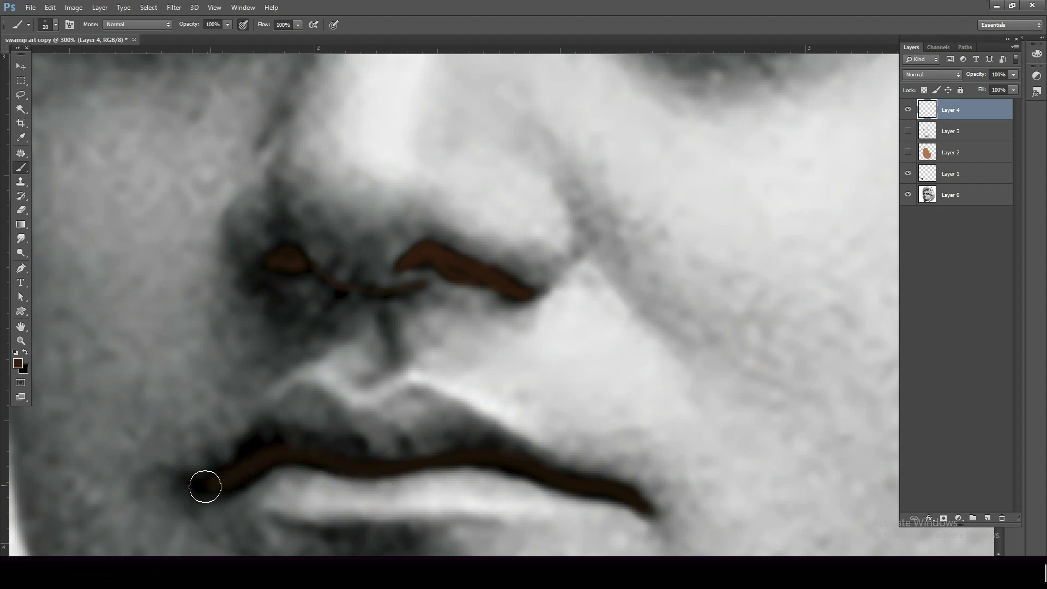
key(bracketright)
mouse_move(247, 456)
mouse_down()
mouse_move(279, 426)
mouse_move(356, 457)
mouse_move(624, 493)
mouse_move(451, 411)
mouse_move(460, 427)
mouse_move(420, 447)
mouse_move(313, 444)
mouse_move(265, 428)
mouse_move(299, 393)
mouse_move(367, 409)
mouse_move(431, 390)
mouse_move(451, 437)
mouse_up()
Trace the lower lip edge in brown with a resized brush
key(bracketright)
key(bracketleft)
key(bracketright)
scroll(296, 452, down, 2)
key(bracketleft)
drag(498, 480, 359, 487)
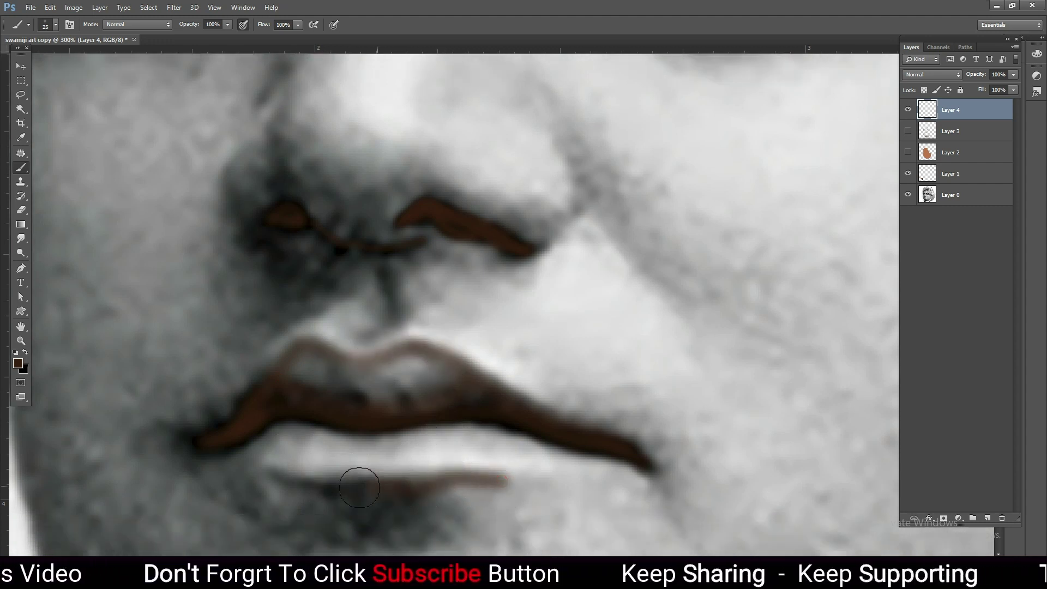
key(bracketright)
key(bracketright)
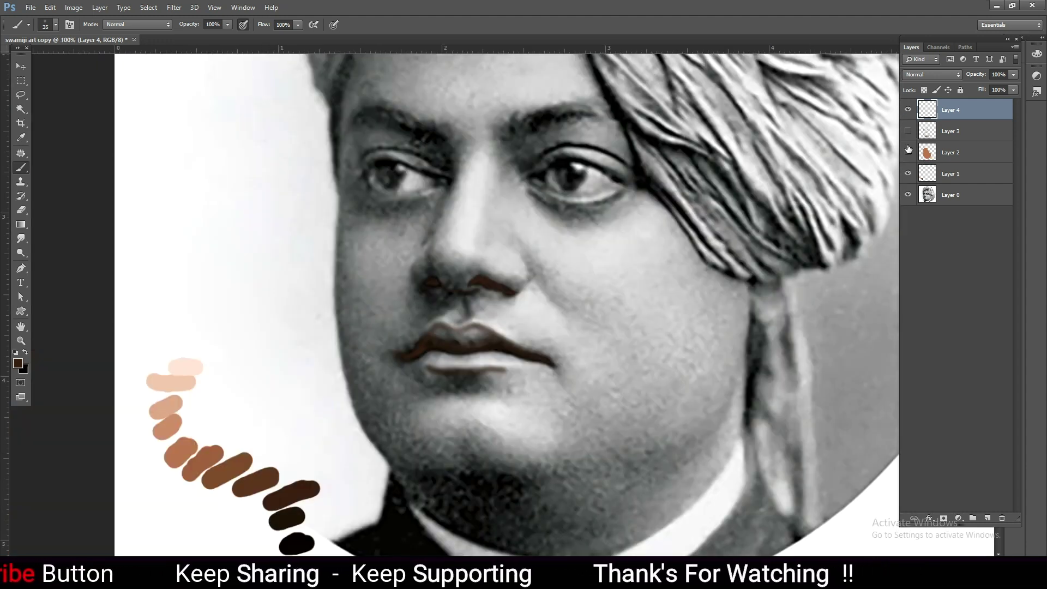
Briefly preview the face fill and shading layers, then hide them again
click(908, 151)
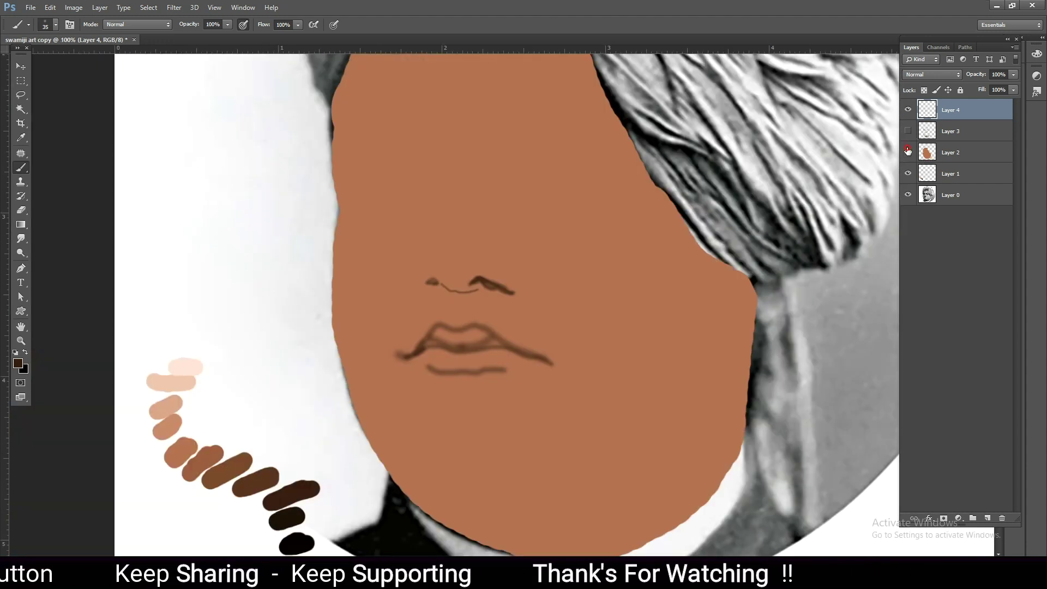
click(908, 131)
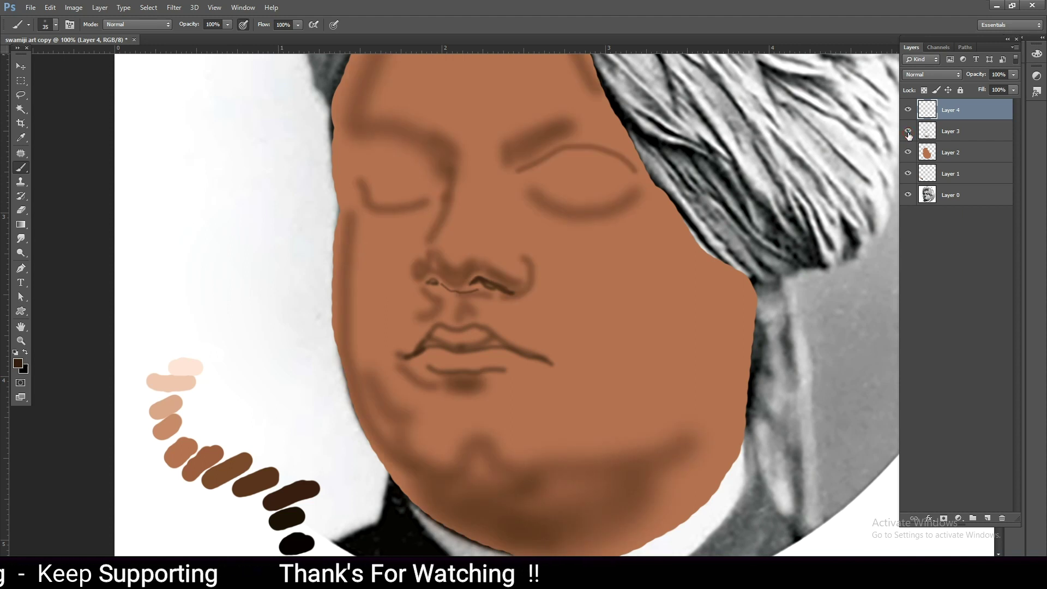
click(908, 131)
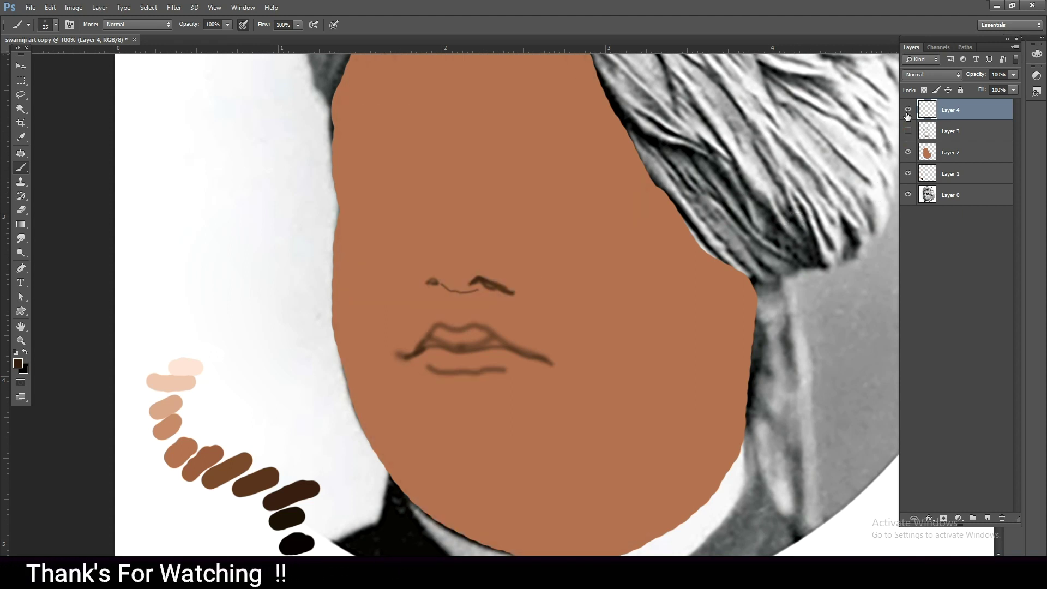
click(908, 153)
Zoom in and pan the view from the lips up to the nose and eyes
scroll(538, 276, up, 3)
scroll(316, 374, up, 2)
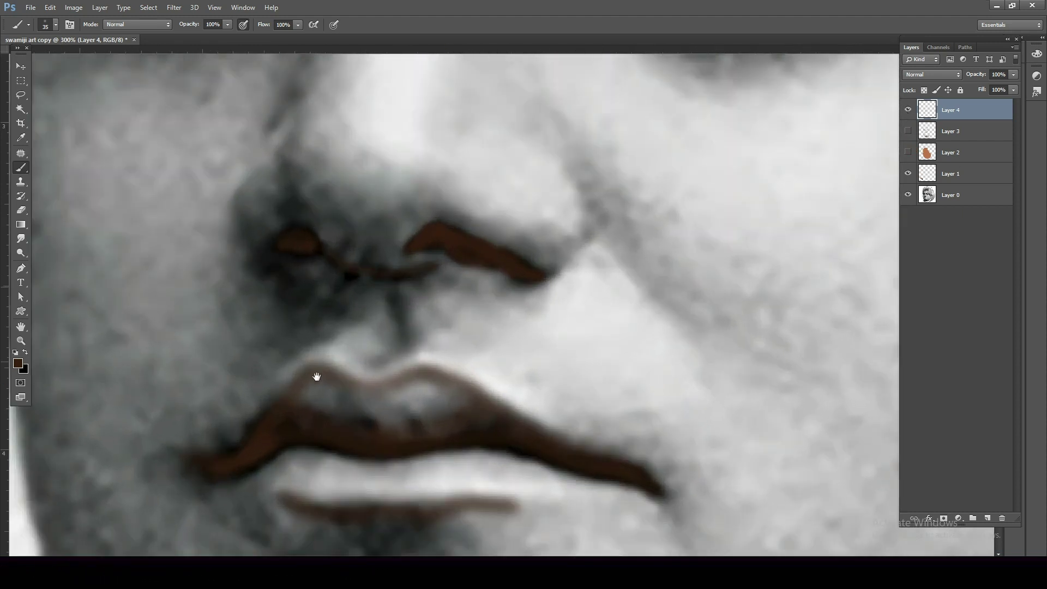
drag(313, 375, 421, 158)
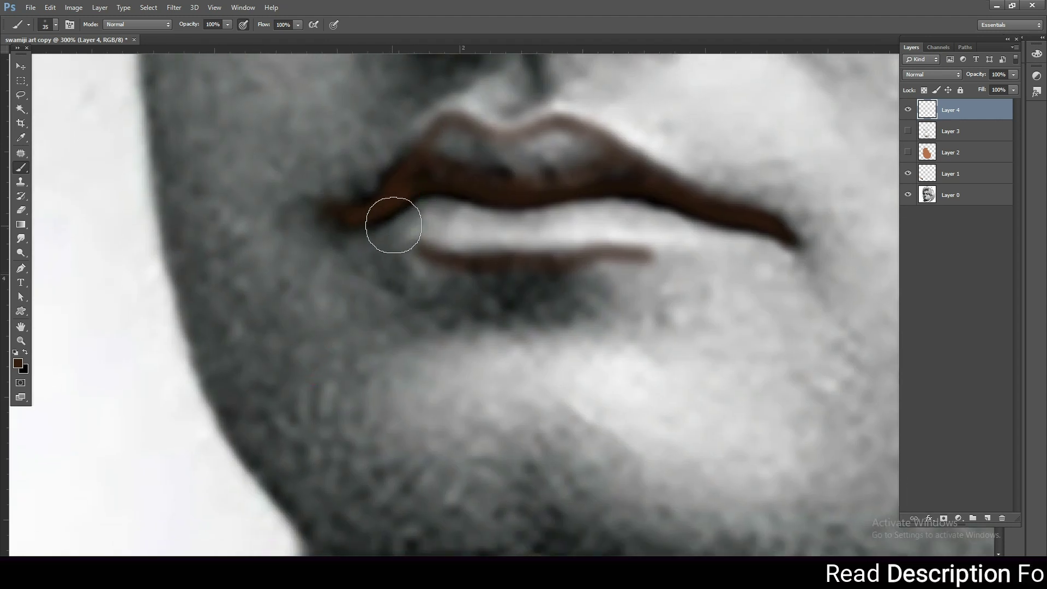
drag(398, 224, 391, 269)
drag(480, 164, 483, 274)
drag(425, 87, 427, 224)
drag(408, 174, 408, 224)
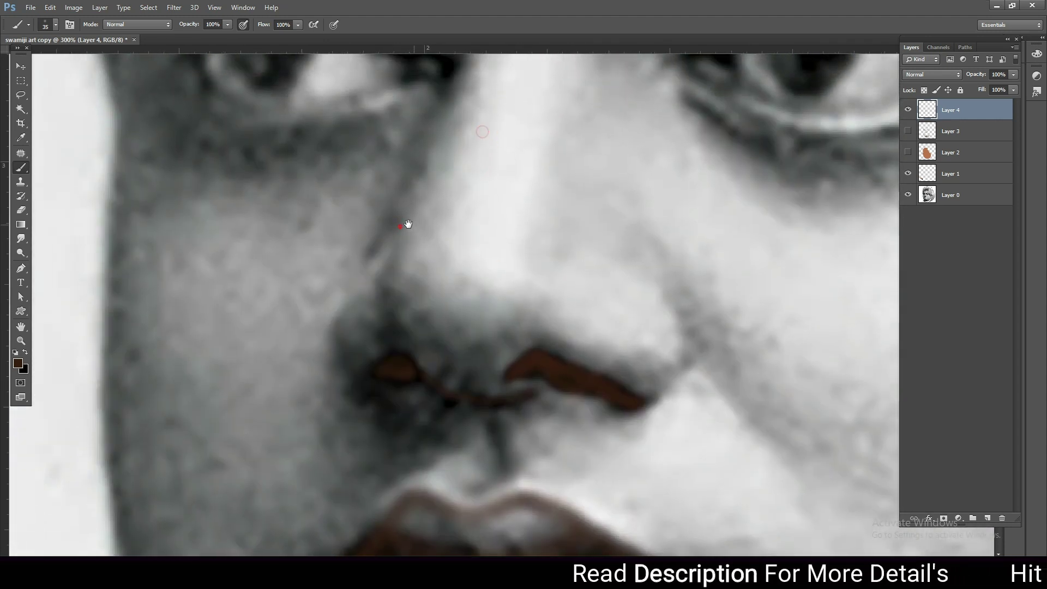
key(bracketleft)
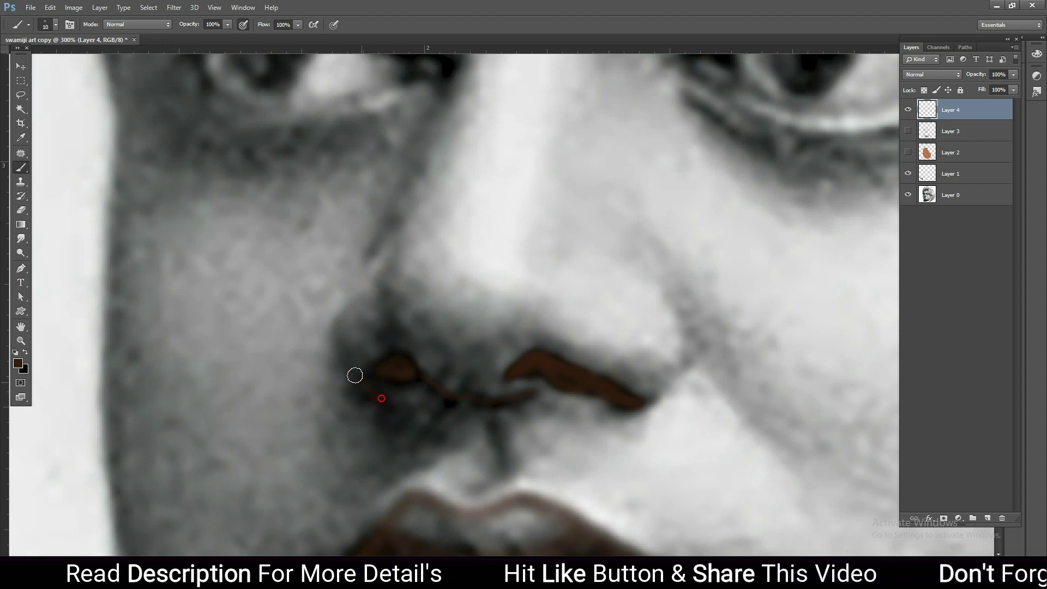
Trace the left side of the nose and the left upper eyelid in dark brown
scroll(405, 235, up, 2)
key(bracketright)
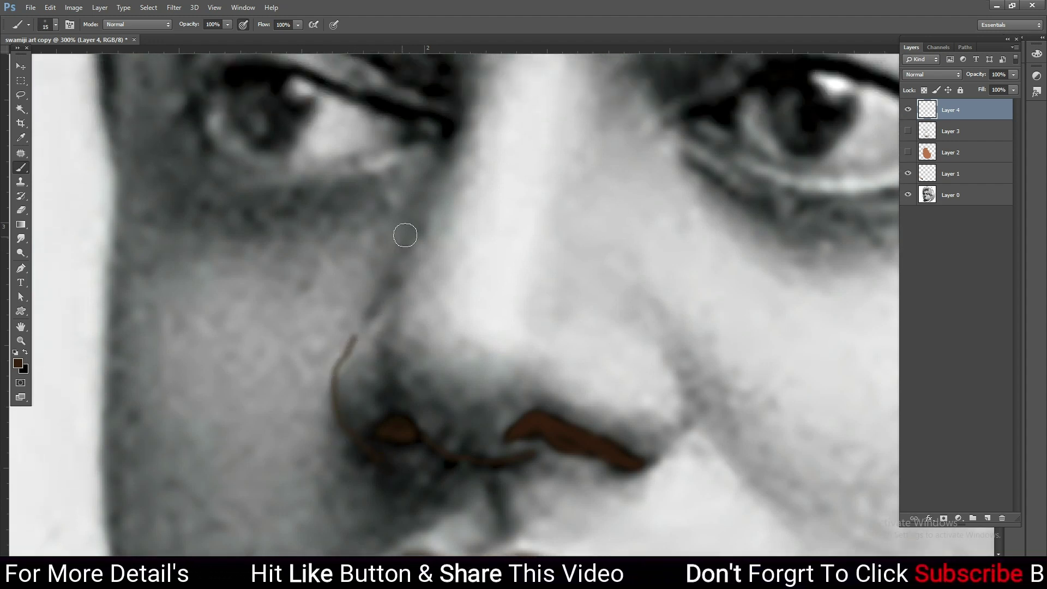
mouse_move(461, 123)
mouse_down()
mouse_move(368, 318)
mouse_move(441, 294)
mouse_up()
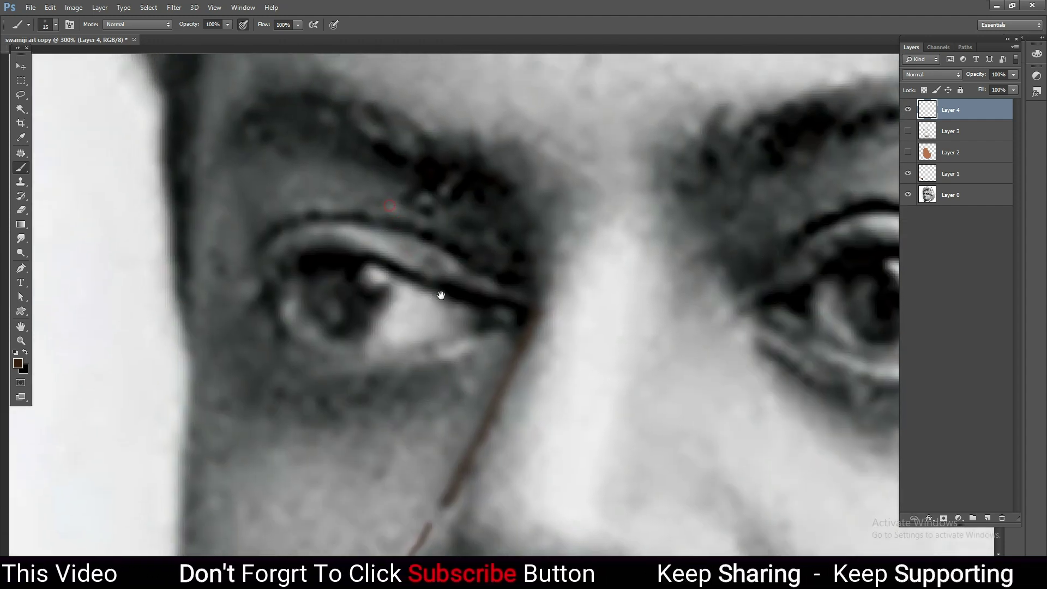
drag(562, 332, 517, 322)
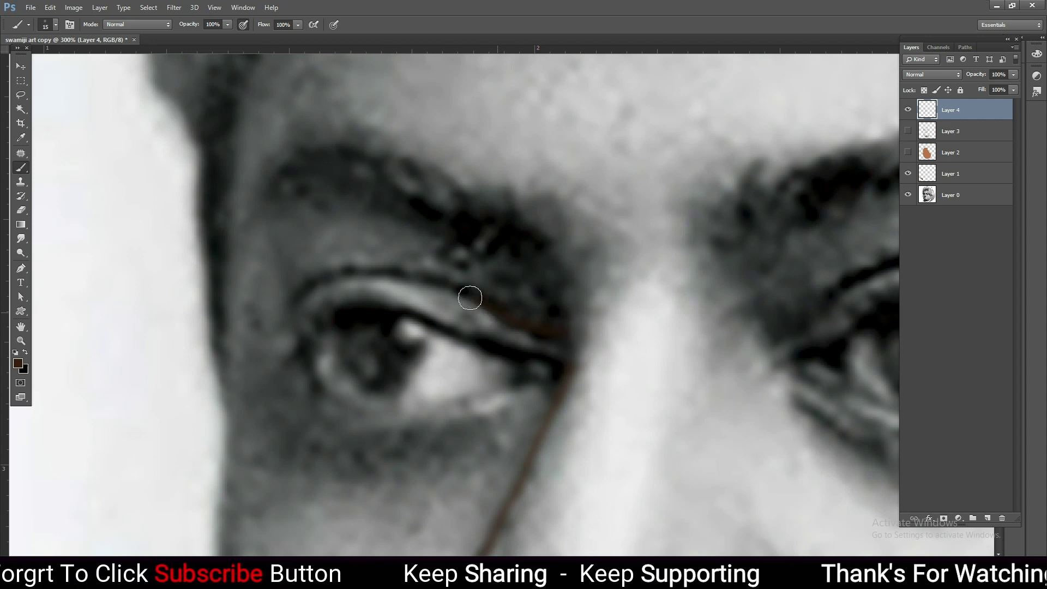
drag(291, 311, 392, 312)
Trace the right eye's lid crease, inner corner and lash lines, plus the left lower lid
mouse_move(783, 335)
mouse_down()
mouse_move(636, 269)
mouse_move(577, 257)
mouse_move(523, 276)
mouse_up()
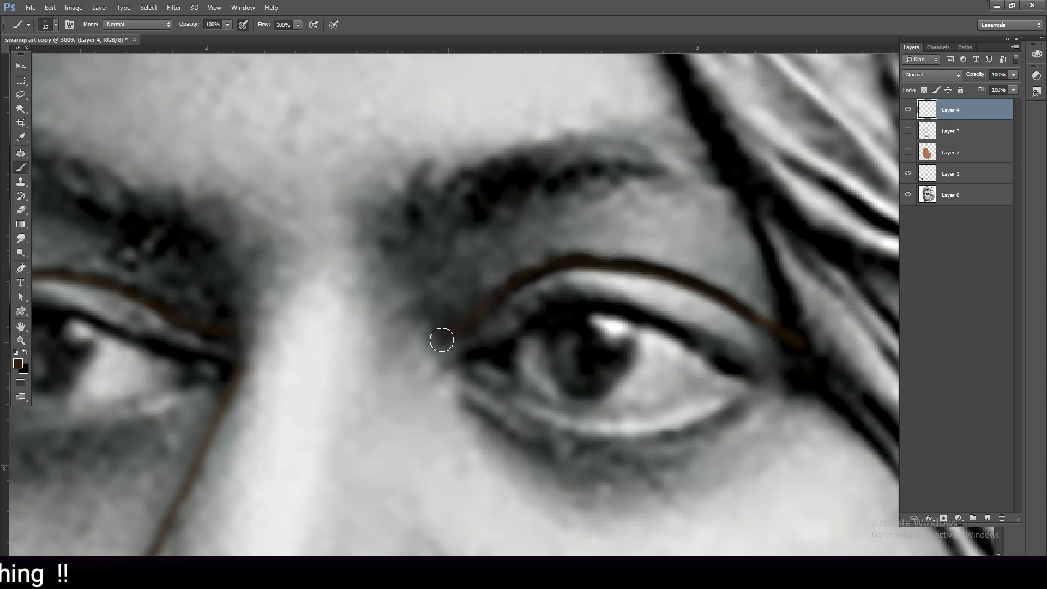
drag(442, 340, 435, 300)
key(bracketright)
key(bracketright)
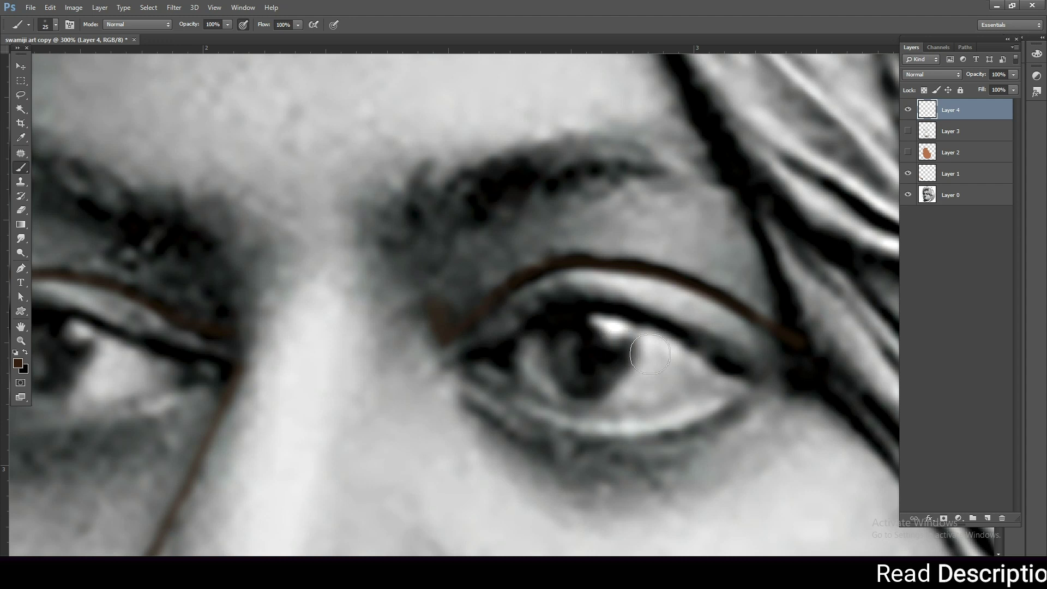
mouse_move(745, 373)
mouse_down()
mouse_move(604, 304)
mouse_move(543, 316)
mouse_move(481, 364)
mouse_up()
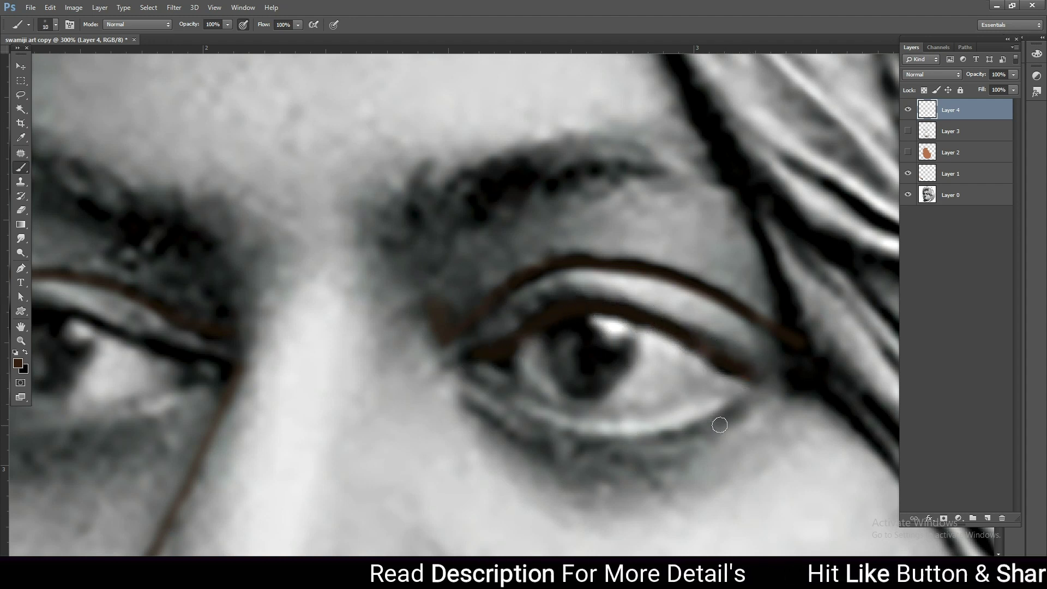
mouse_move(744, 403)
mouse_down()
mouse_move(676, 435)
mouse_move(590, 437)
mouse_move(506, 402)
mouse_up()
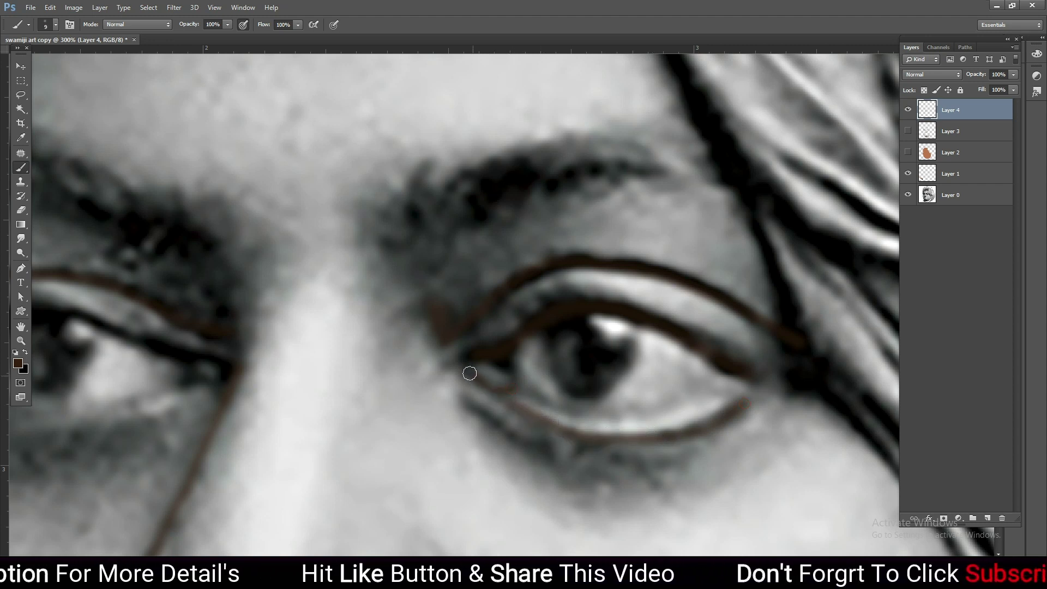
mouse_move(463, 399)
mouse_down()
mouse_move(529, 444)
mouse_move(567, 451)
mouse_move(525, 374)
mouse_up()
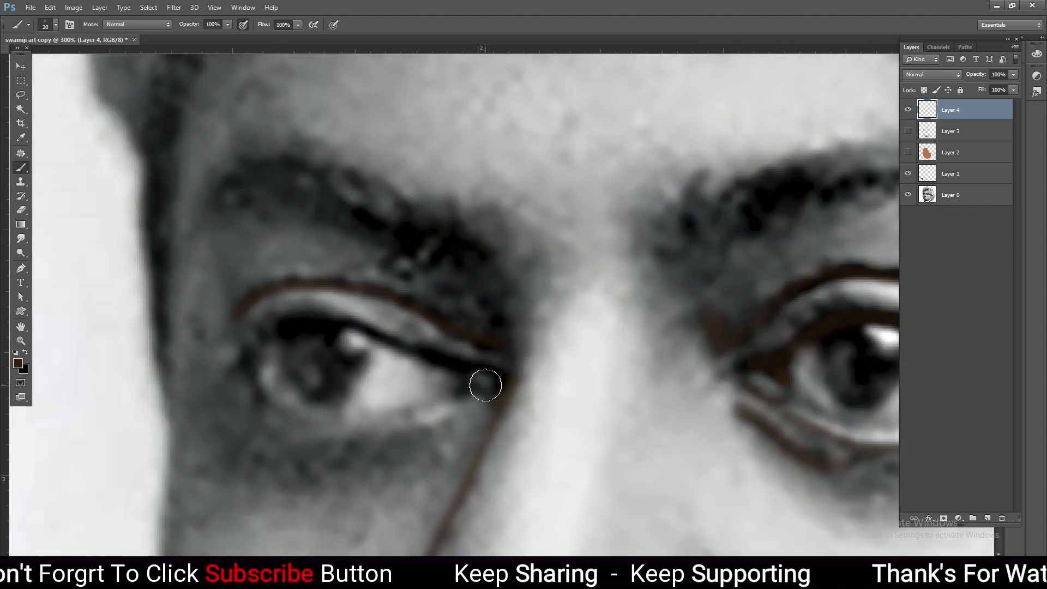
drag(461, 397, 405, 414)
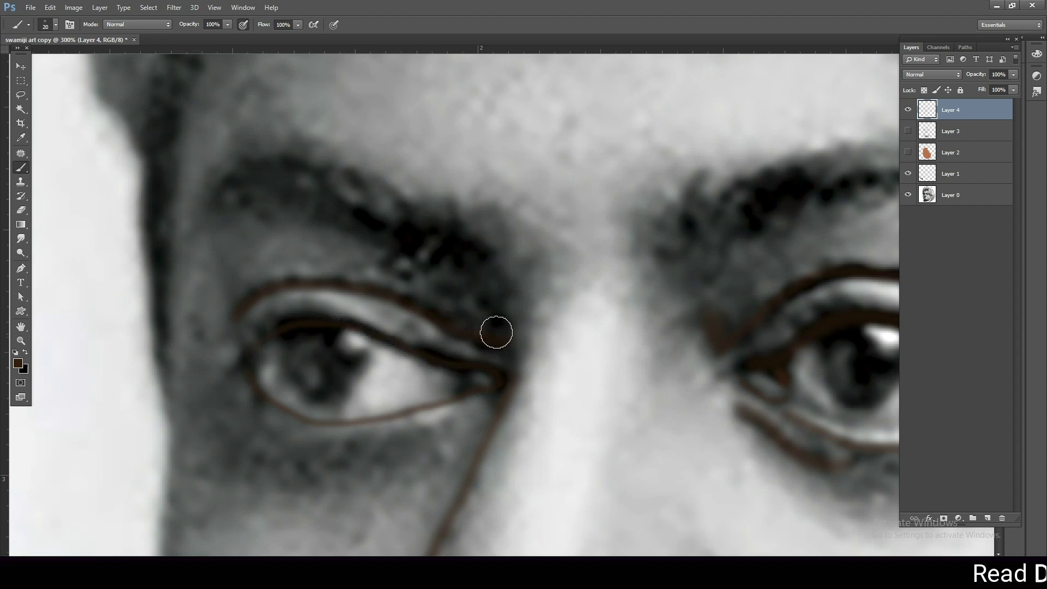
Shade the inner brows and along the right eyebrow in soft brown
drag(448, 300, 485, 333)
key(])
drag(516, 257, 515, 357)
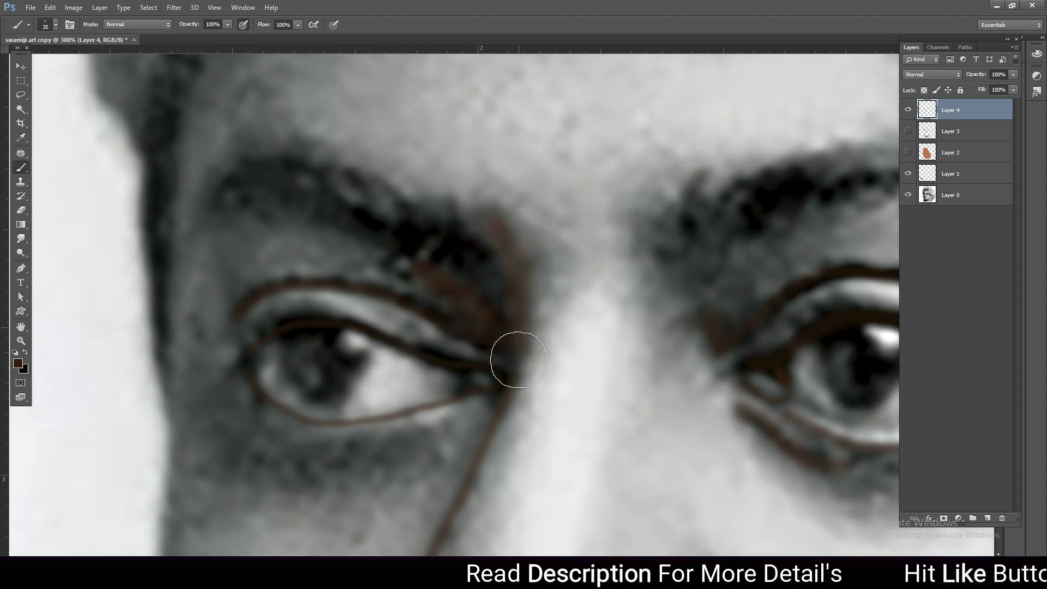
drag(521, 227, 528, 361)
key(])
key(])
key(])
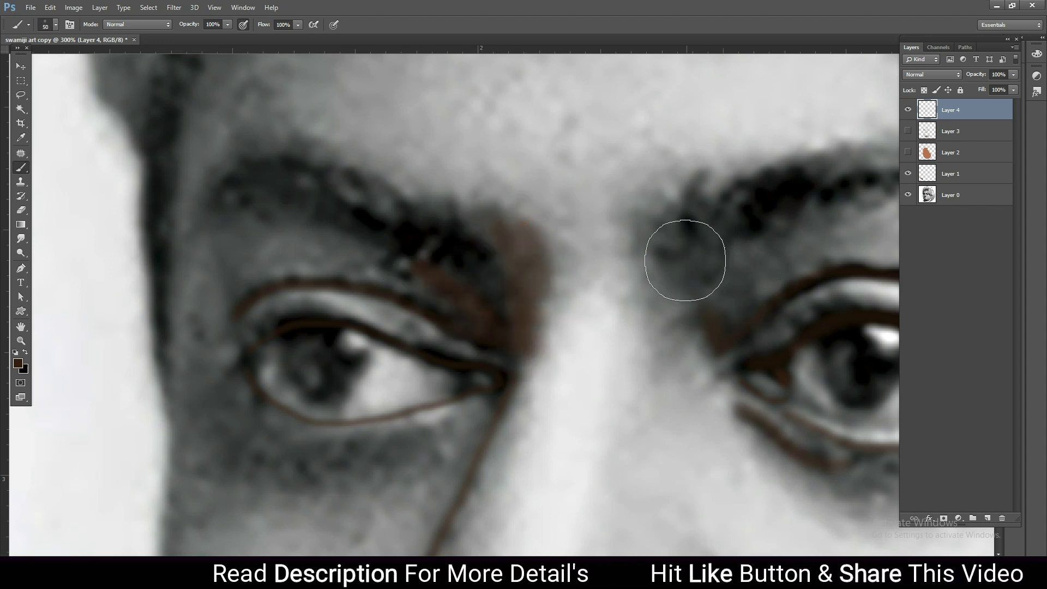
drag(683, 257, 671, 328)
key(])
key(])
drag(755, 276, 806, 222)
Zoom out and add brown shading under the right eye and on the chin and neck
key(ctrl+0)
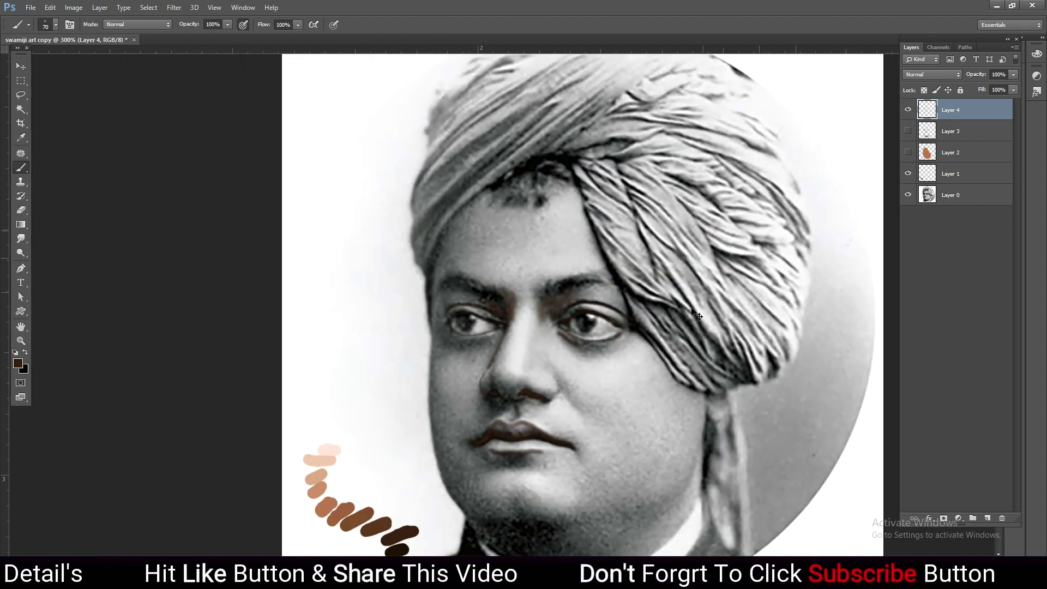
mouse_move(609, 347)
mouse_down()
mouse_move(570, 341)
mouse_move(560, 244)
mouse_up()
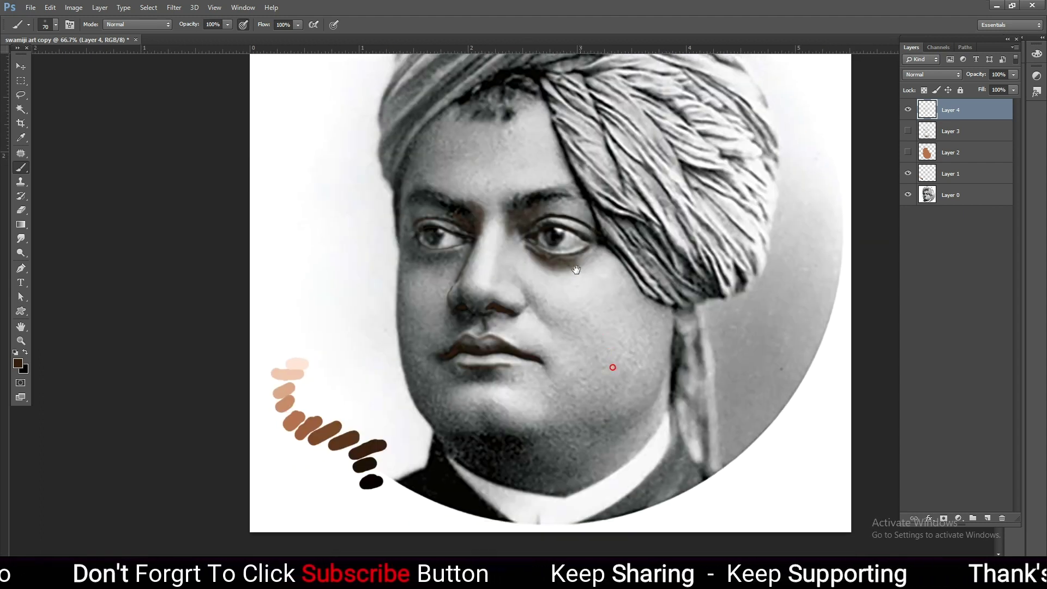
key(bracketright)
mouse_move(524, 413)
mouse_down()
mouse_move(463, 423)
mouse_move(517, 442)
mouse_up()
key(bracketleft)
key(bracketleft)
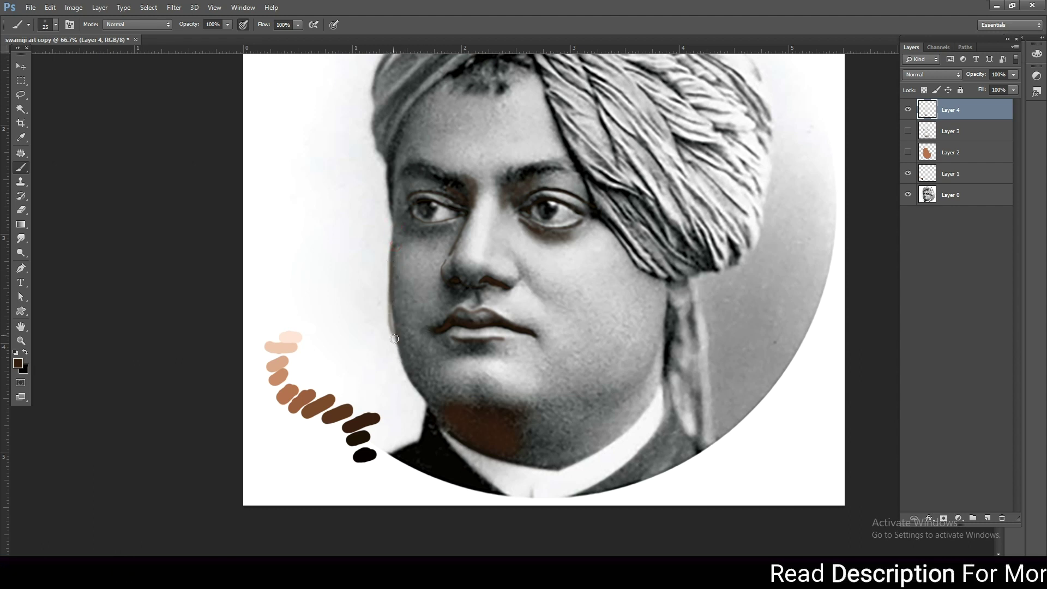
Show the brown face fill and shading layers again and zoom in on the face
click(908, 153)
click(908, 131)
key(ctrl+minus)
key(ctrl+minus)
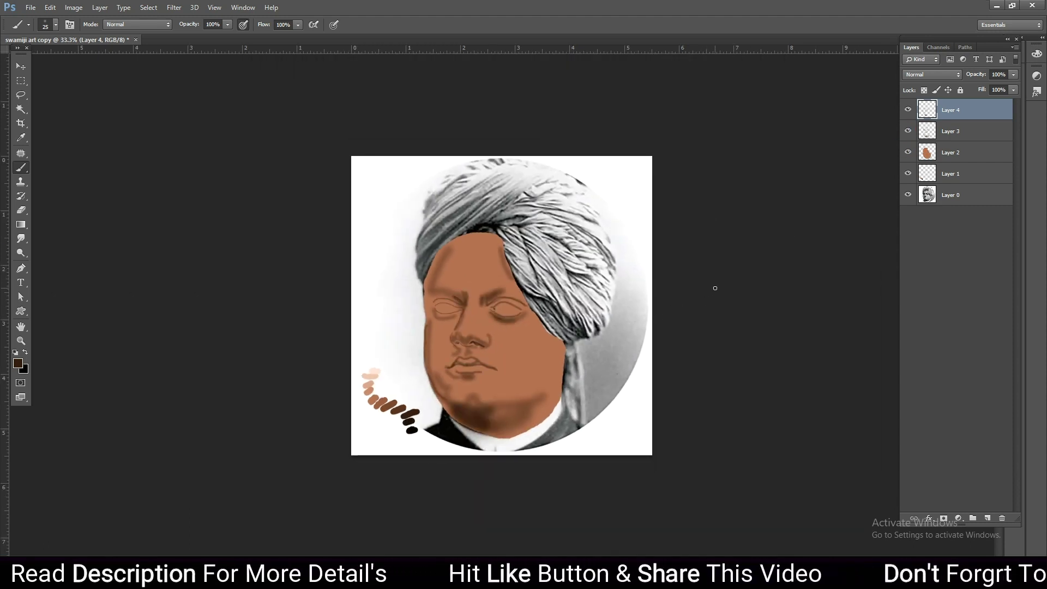
key(ctrl+plus)
key(ctrl+plus)
key(ctrl+plus)
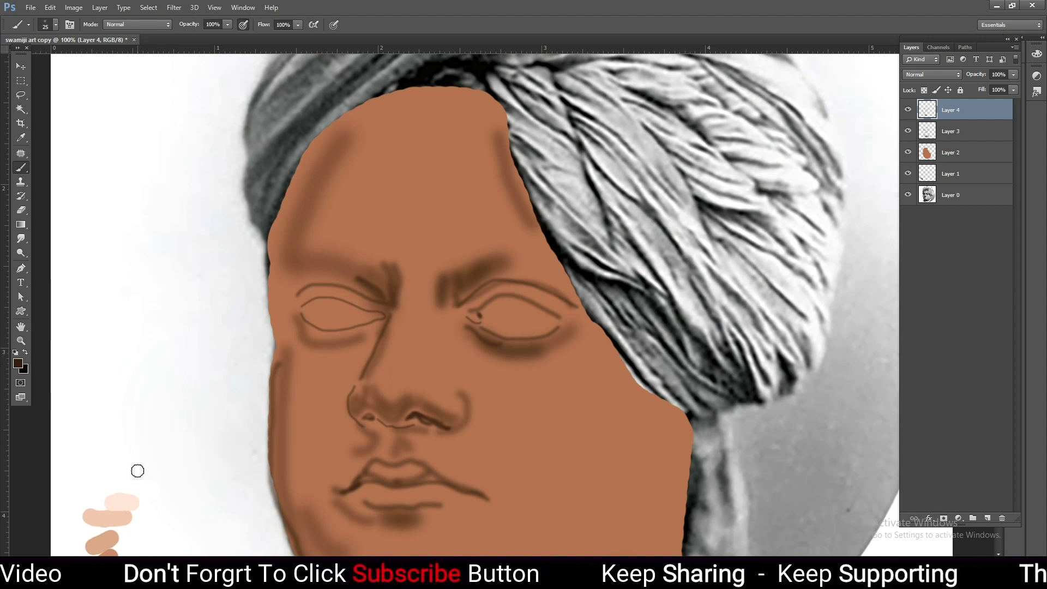
Rotate the view sideways, paint a dark brown shadow along the chin's lower edge, then rotate back
key(r)
drag(200, 195, 479, 516)
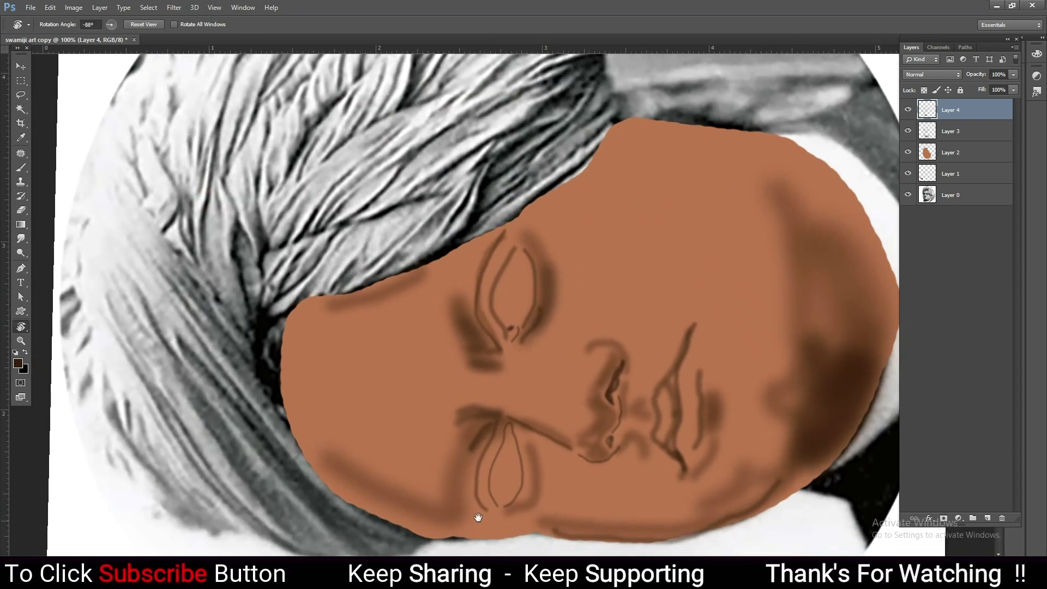
key(ctrl+plus)
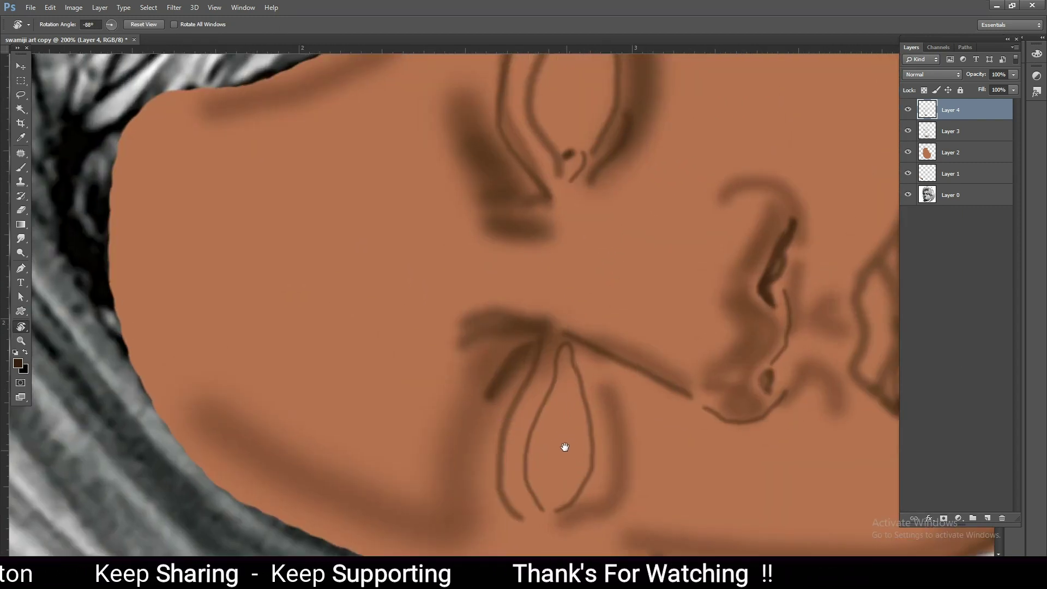
drag(565, 447, 531, 357)
key(b)
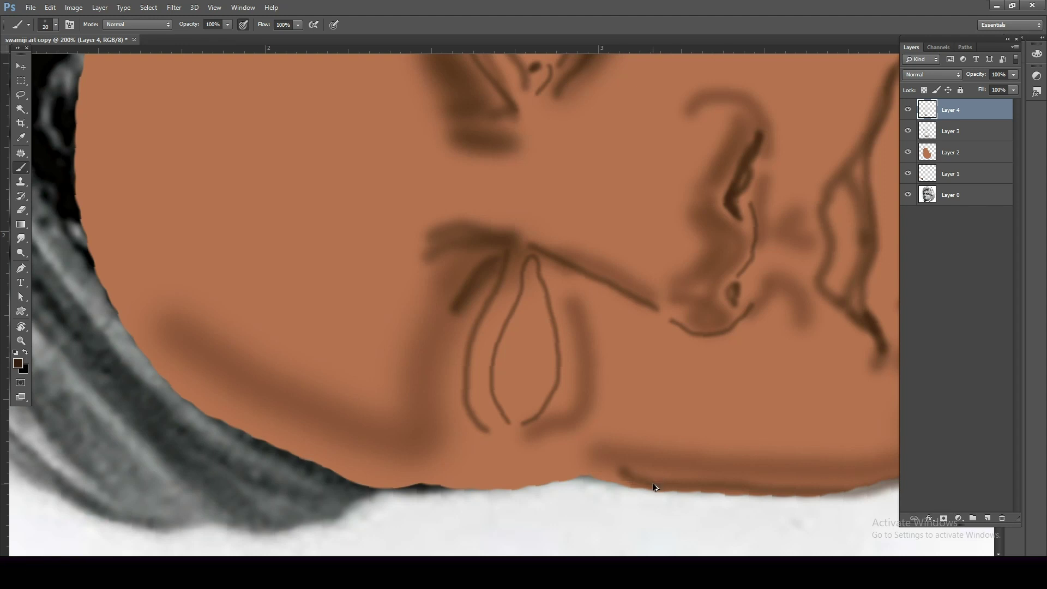
mouse_move(654, 483)
mouse_down()
mouse_move(602, 469)
mouse_move(332, 477)
mouse_up()
drag(366, 406, 364, 478)
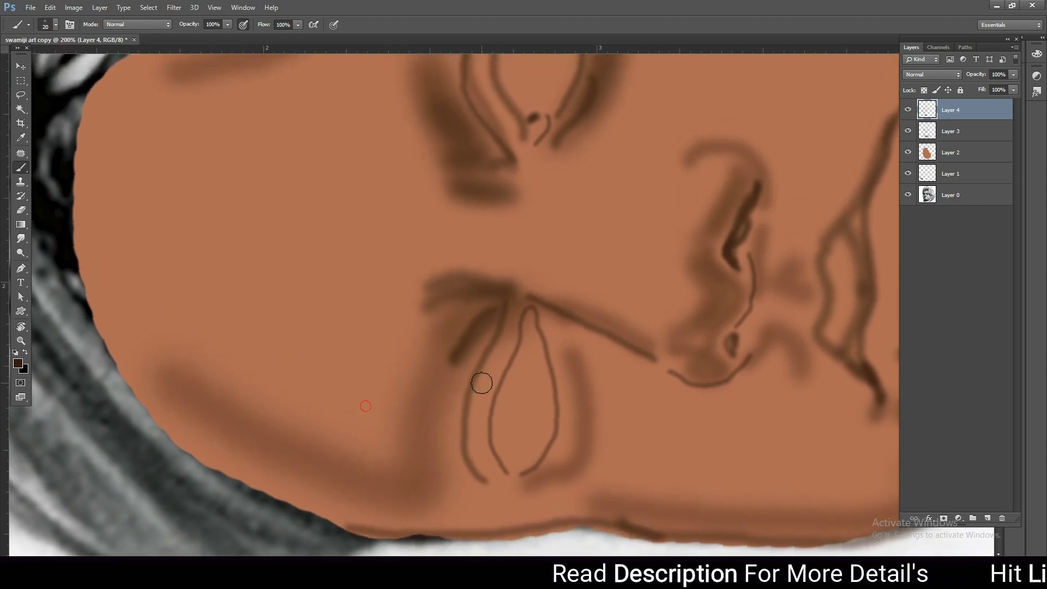
key(r)
drag(480, 316, 620, 253)
Hide the three painted face layers and add a new empty layer for skin colour
click(908, 153)
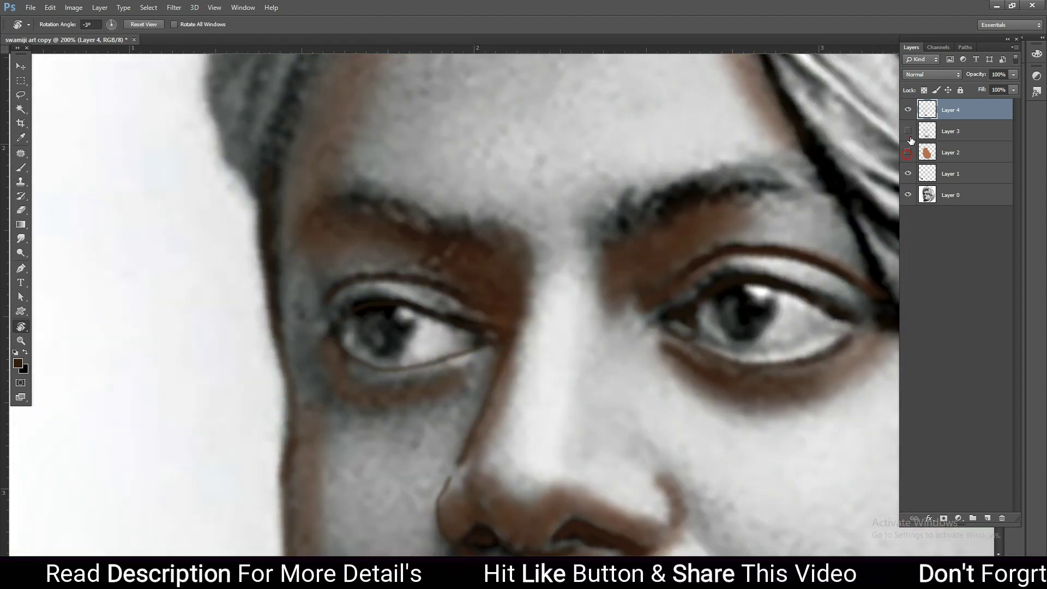
click(908, 131)
click(909, 110)
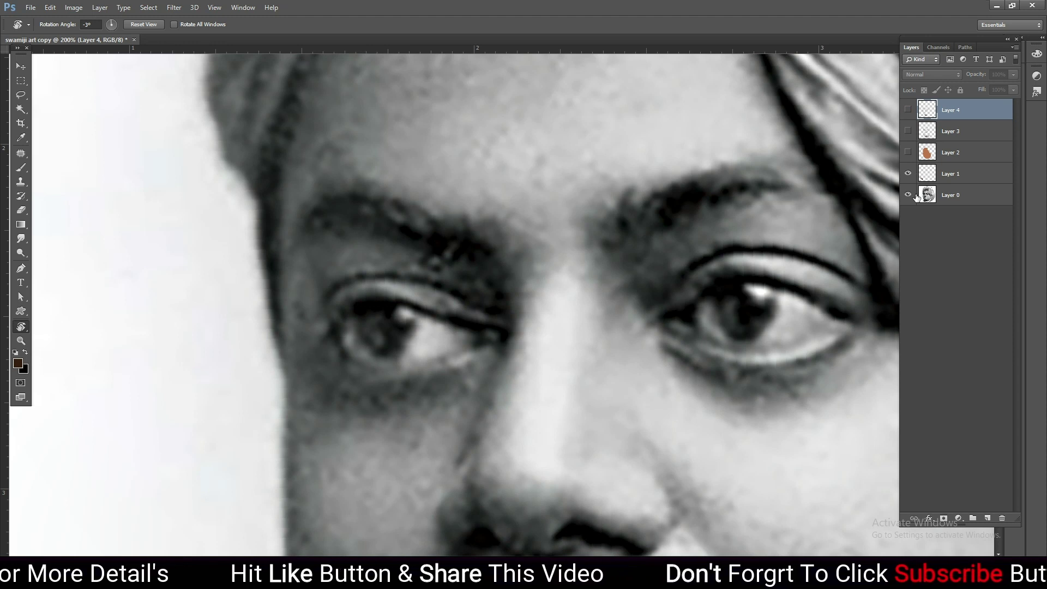
drag(793, 409, 760, 311)
click(987, 519)
key(ctrl+z)
click(988, 518)
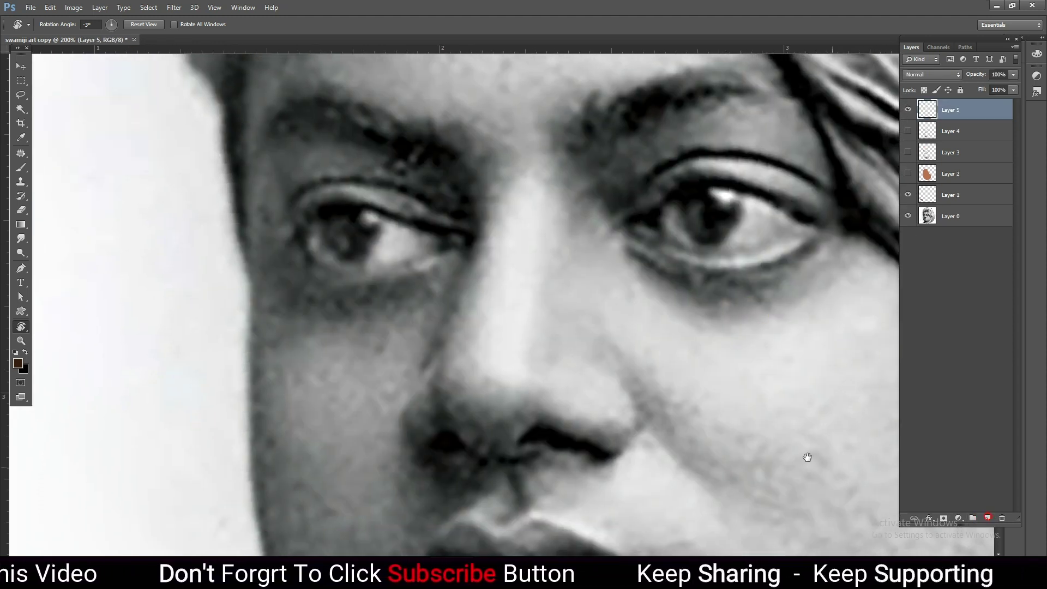
scroll(631, 292, down, 5)
scroll(429, 378, down, 3)
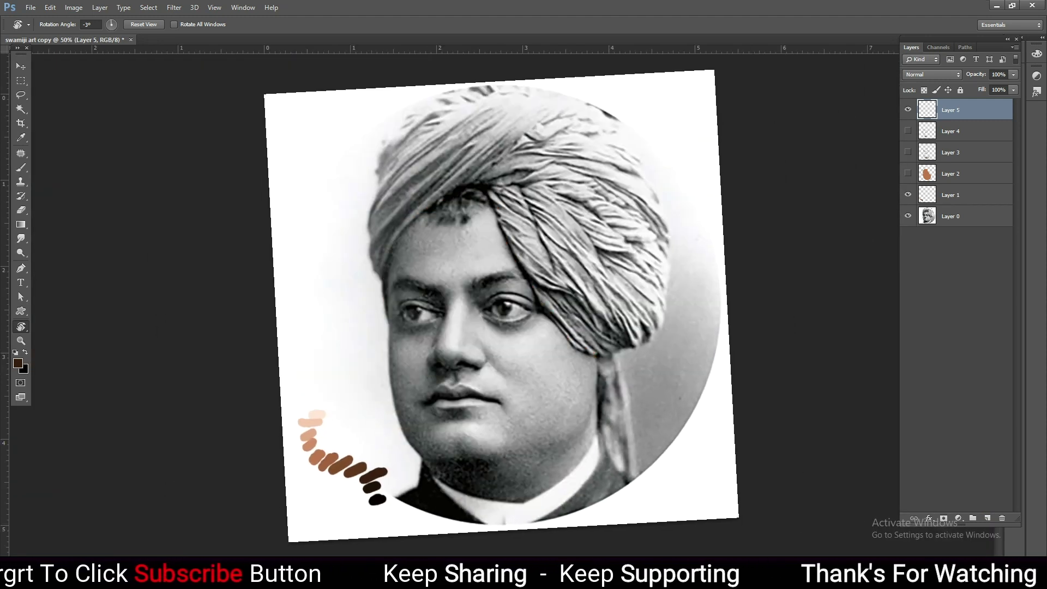
Sample the tan skin swatch as the brush colour and centre the face in view
key(i)
click(312, 442)
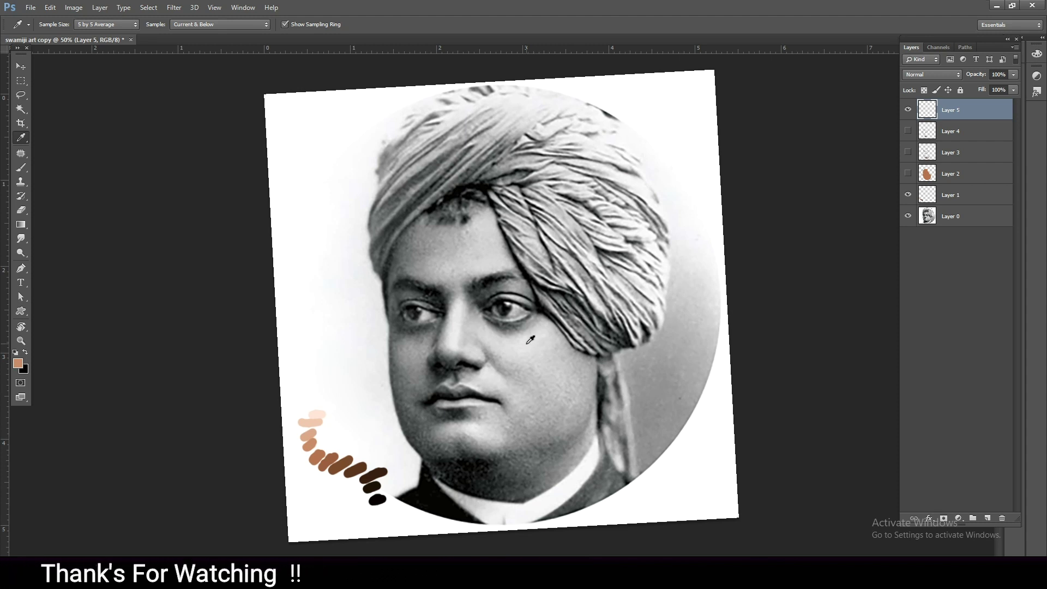
key(b)
scroll(531, 340, up, 1)
drag(473, 361, 474, 377)
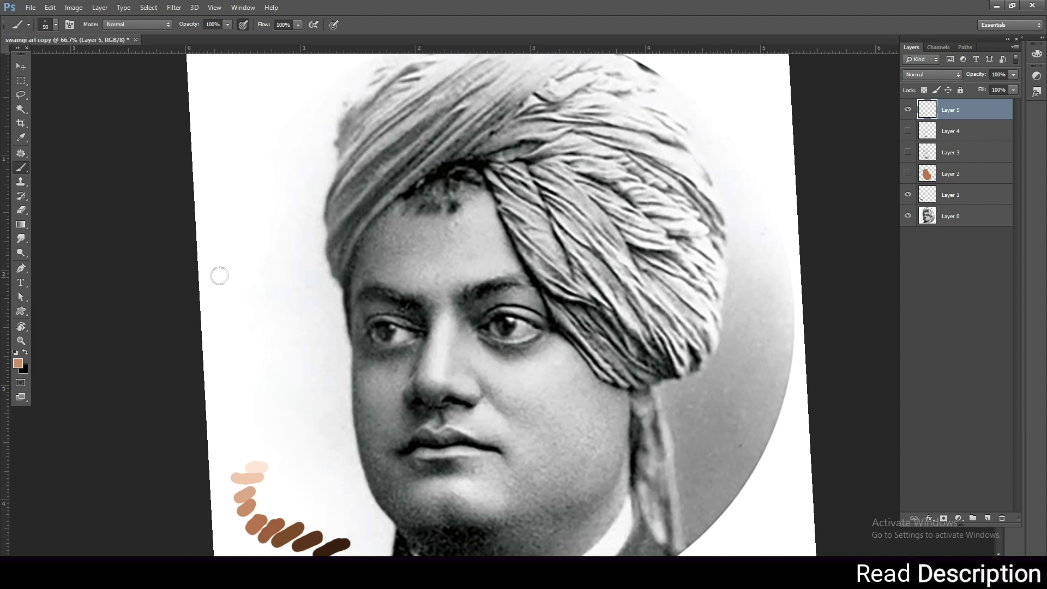
Brush tan over the forehead, left cheek, beside the nose and the right cheek
key(bracketright)
key(bracketright)
key(bracketright)
key(bracketright)
key(bracketright)
mouse_move(427, 227)
mouse_down()
mouse_move(380, 266)
mouse_move(409, 276)
mouse_up()
key(bracketleft)
mouse_move(380, 380)
mouse_down()
mouse_move(389, 414)
mouse_move(377, 436)
mouse_up()
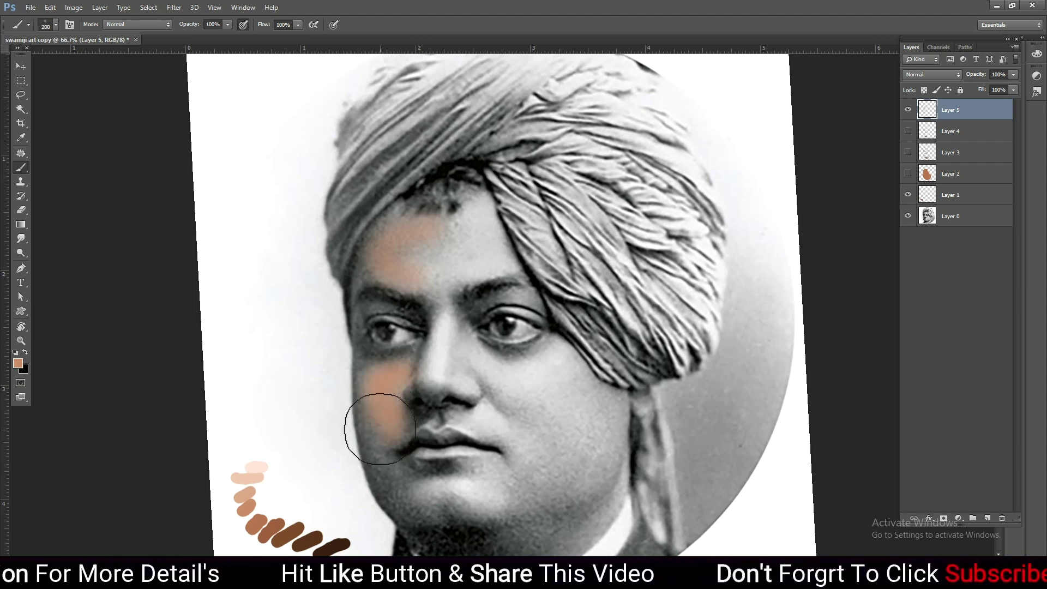
key(bracketleft)
key(bracketleft)
Add tan to the chin, forehead and down the nose bridge with resized brushes
key(bracketleft)
mouse_move(487, 413)
mouse_down()
mouse_move(459, 418)
mouse_move(472, 427)
mouse_move(498, 421)
mouse_up()
key(bracketright)
key(bracketright)
key(bracketright)
mouse_move(545, 363)
mouse_down()
mouse_move(529, 367)
mouse_move(562, 374)
mouse_move(574, 404)
mouse_move(538, 405)
mouse_move(537, 458)
mouse_up()
key(bracketright)
key(bracketright)
key(bracketright)
key(bracketleft)
key(bracketleft)
key(bracketleft)
drag(486, 491, 460, 484)
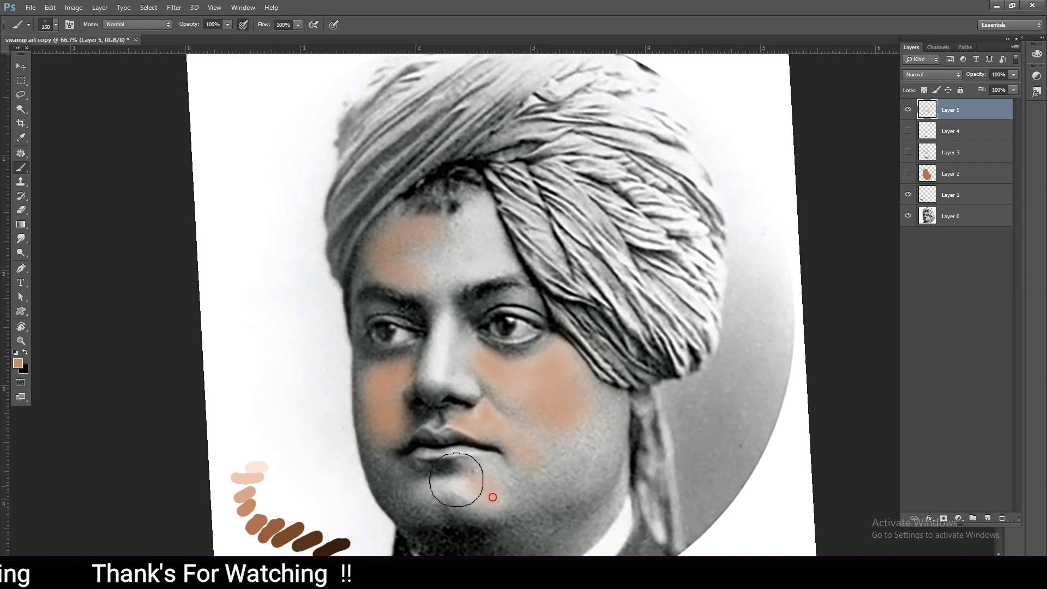
key(bracketright)
key(bracketright)
key(bracketright)
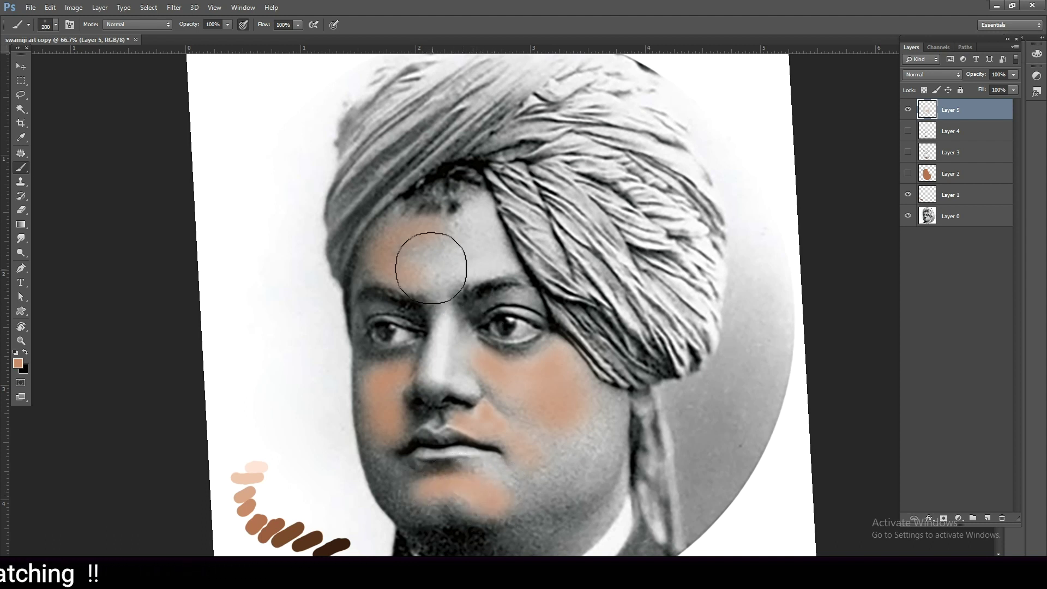
drag(443, 269, 444, 233)
key(bracketleft)
key(bracketleft)
key(bracketleft)
key(bracketleft)
key(bracketleft)
drag(445, 305, 455, 384)
key(bracketleft)
key(bracketleft)
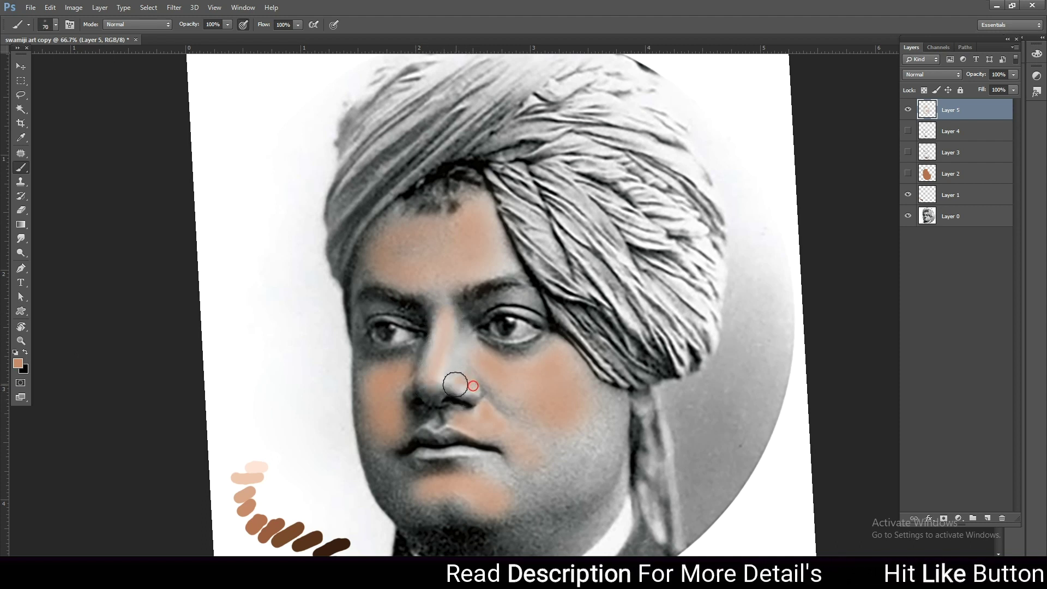
key(bracketright)
key(bracketright)
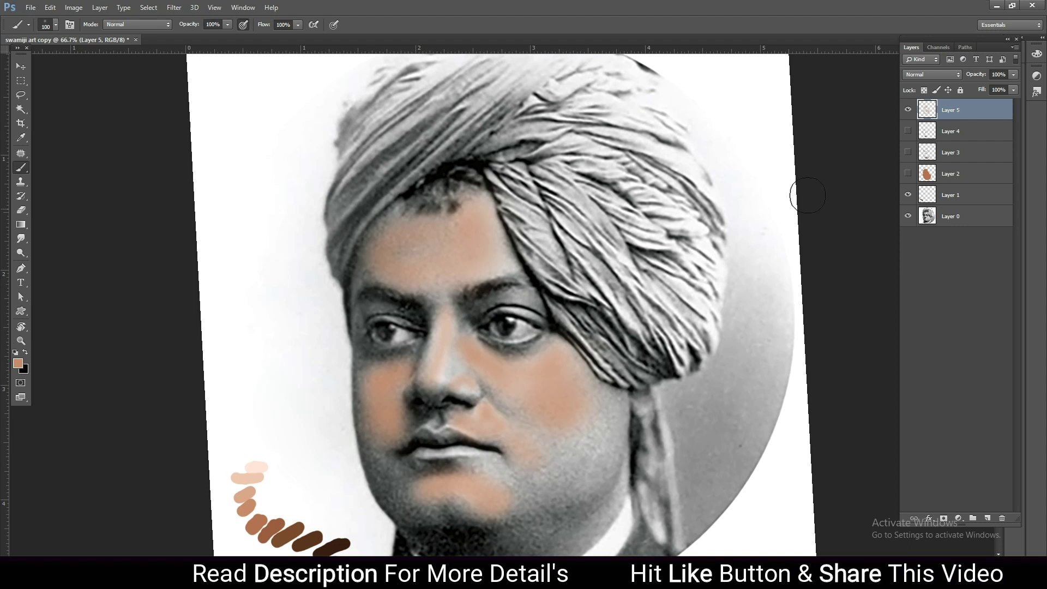
Compare against the brown face-fill layer, then hide the shading, line and tan skin layers
click(909, 173)
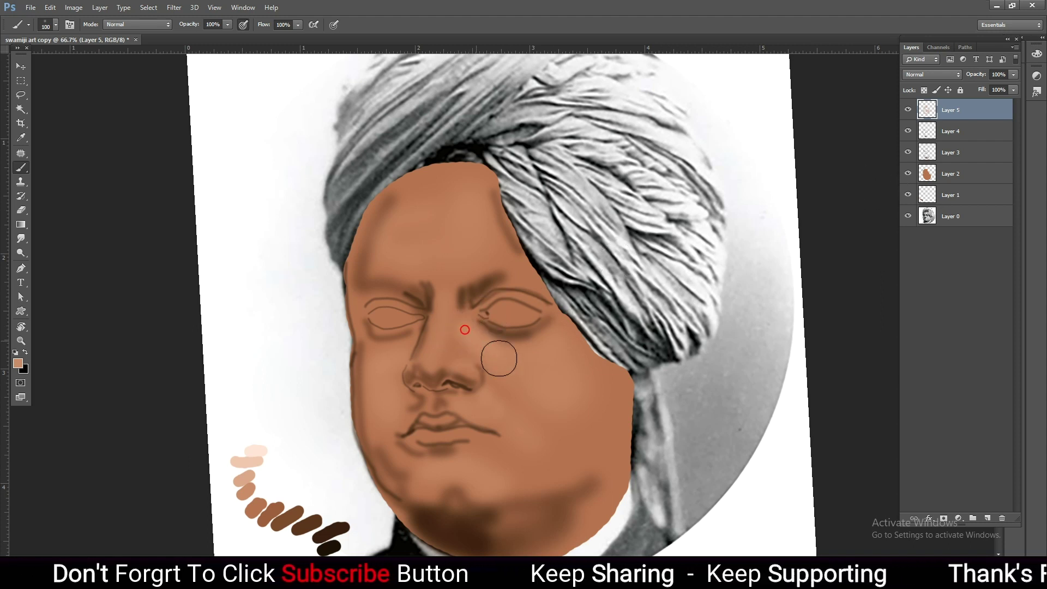
key(bracketright)
key(bracketright)
key(bracketright)
key(bracketright)
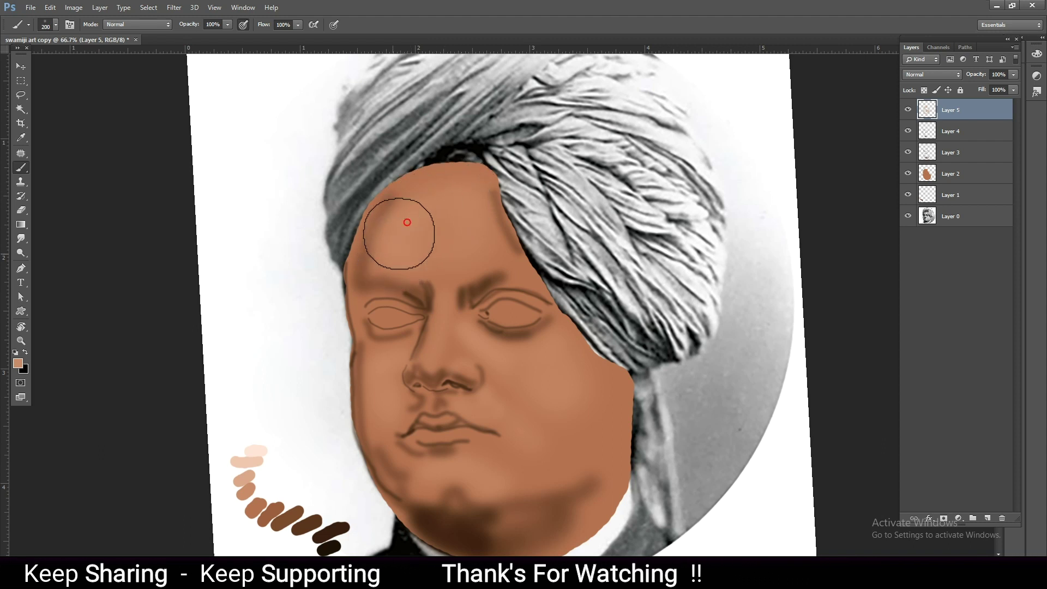
key(bracketleft)
key(bracketleft)
key(bracketleft)
key(bracketleft)
key(bracketleft)
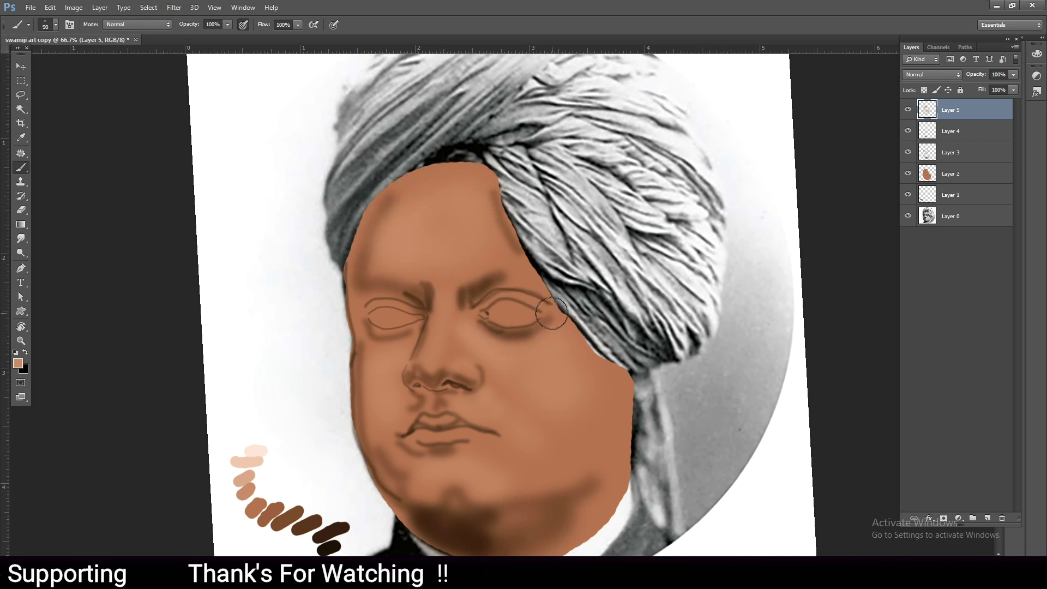
key(bracketleft)
key(bracketleft)
key(bracketleft)
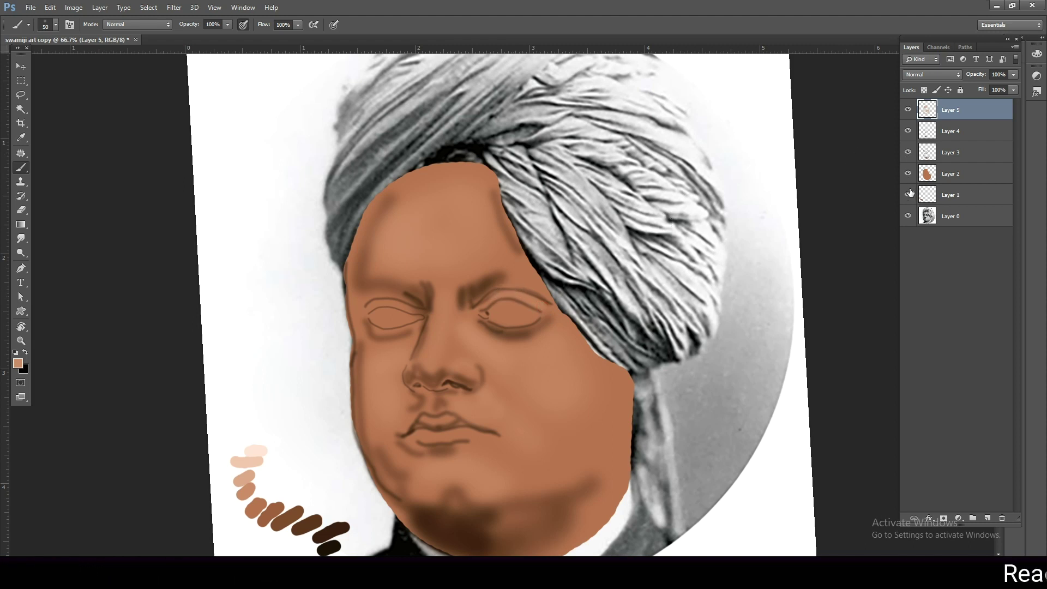
drag(915, 162, 909, 135)
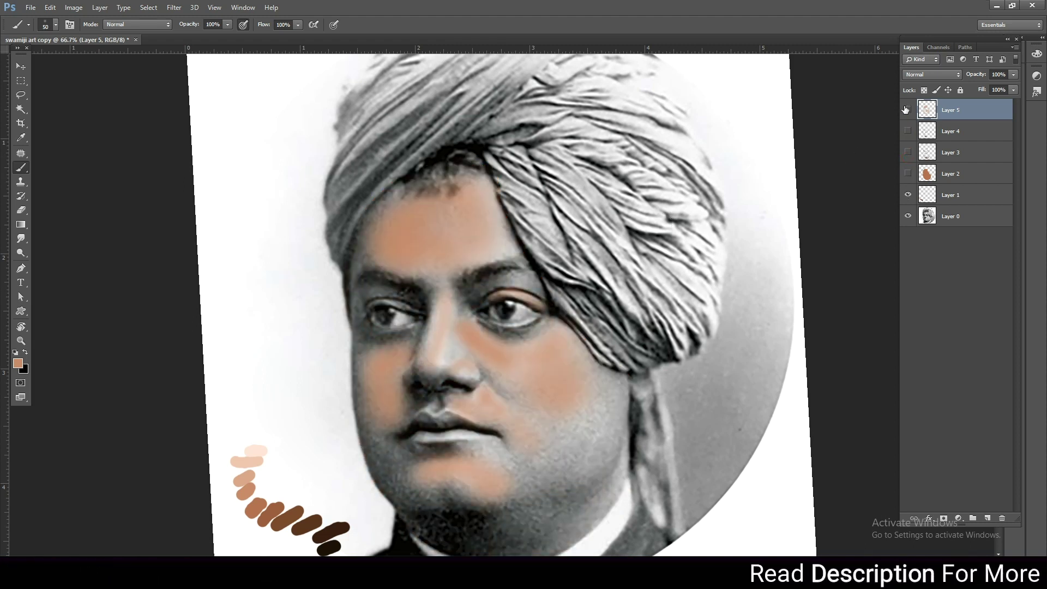
click(906, 109)
On a new empty layer, paint a light highlight stroke down the nose bridge
click(987, 518)
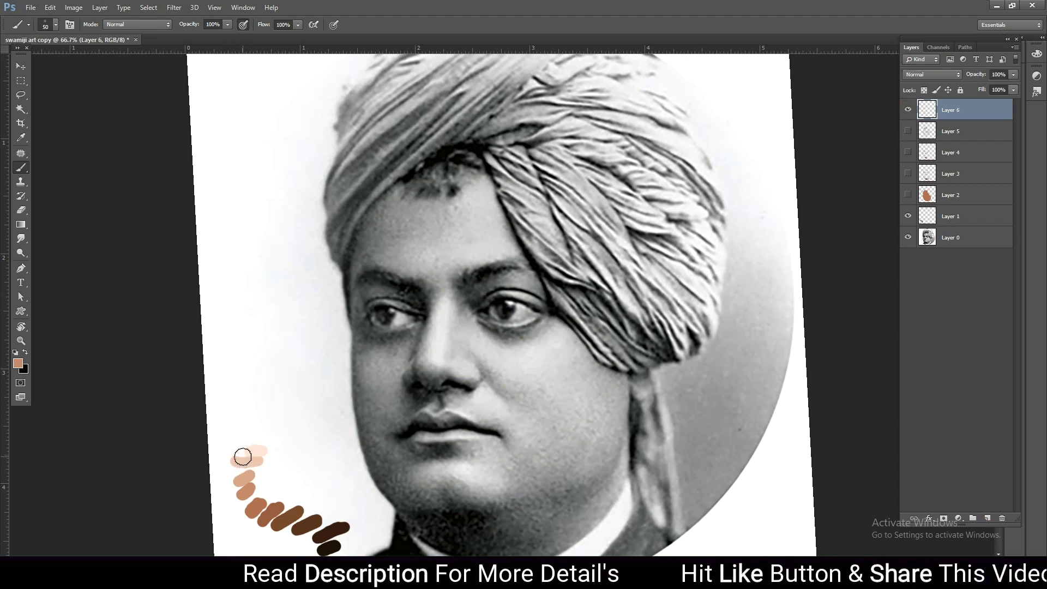
key(i)
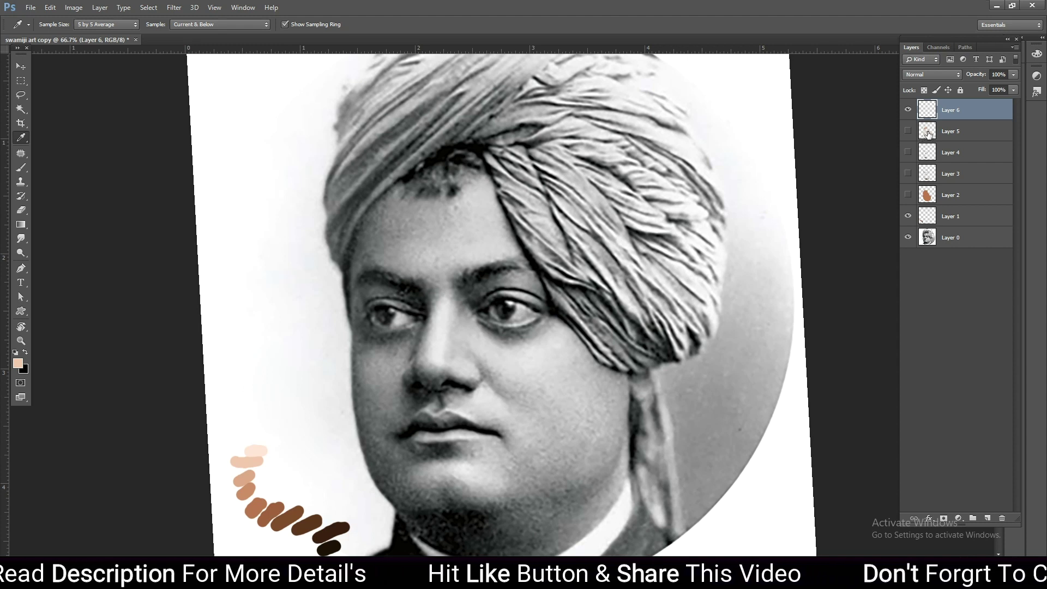
key(b)
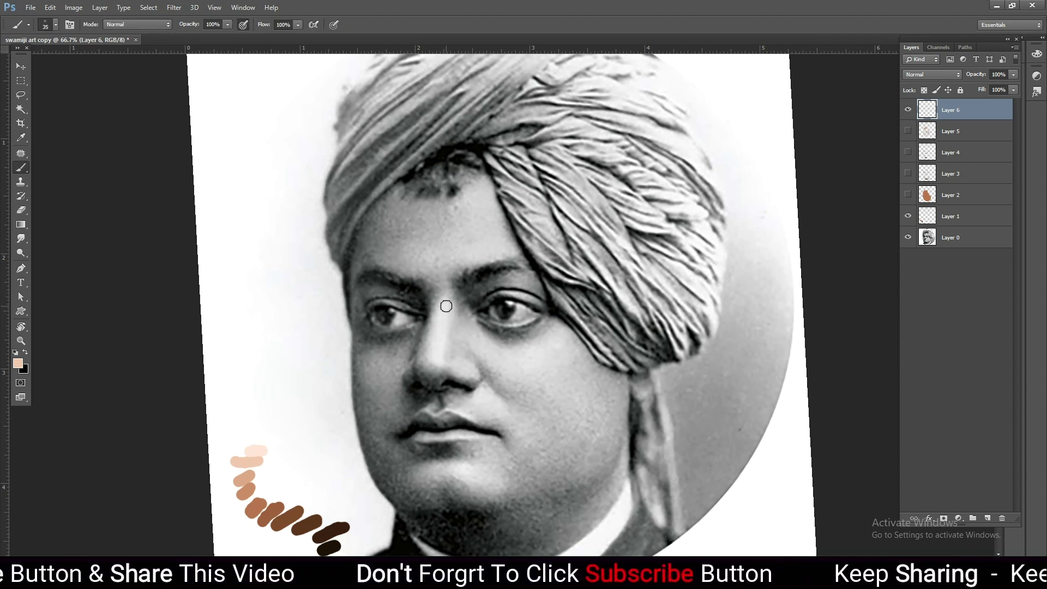
drag(445, 311, 440, 338)
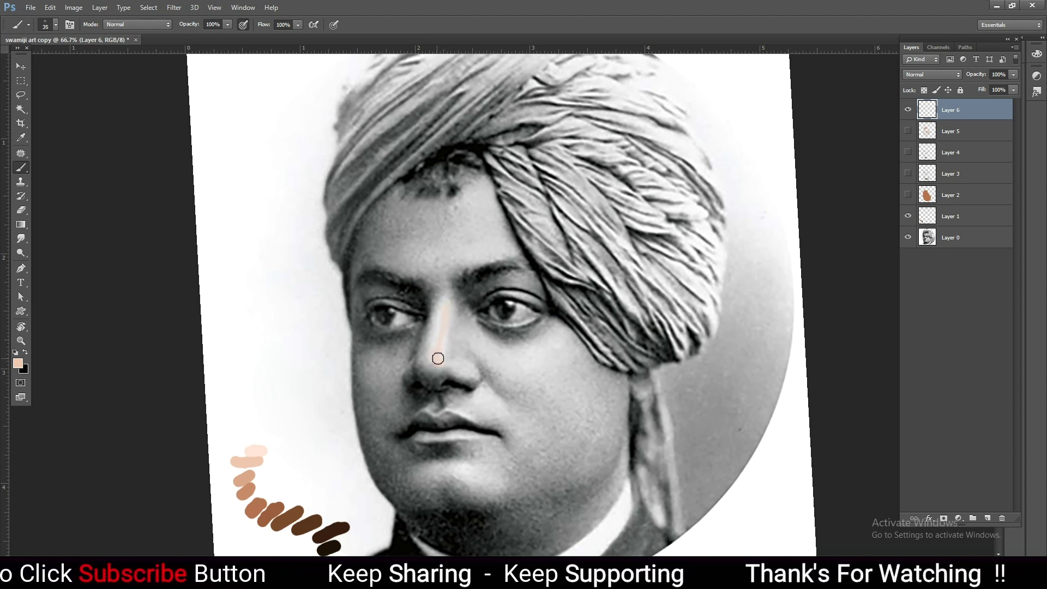
key(ctrl+z)
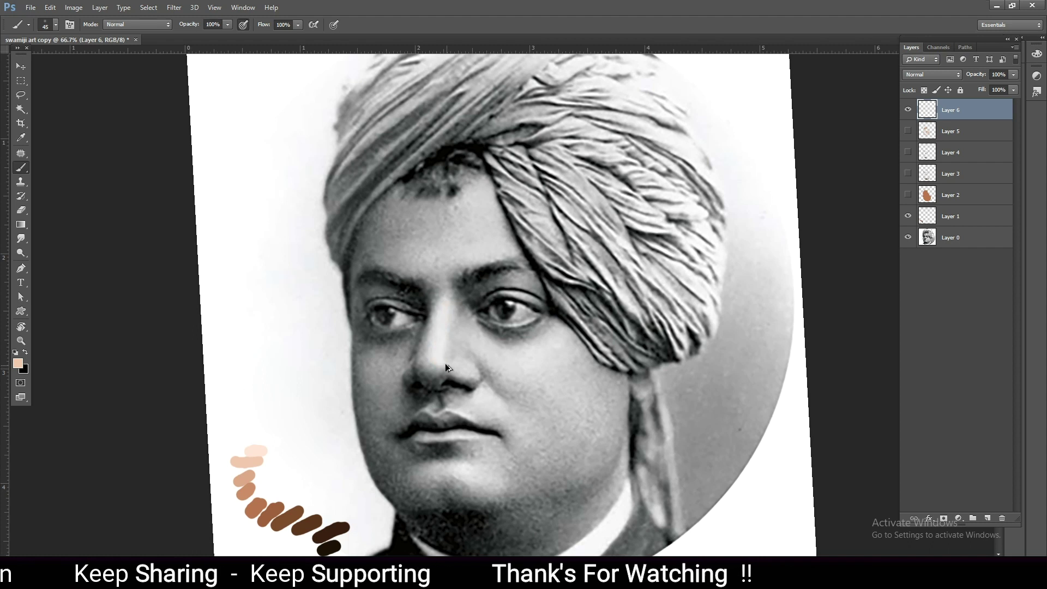
mouse_move(444, 362)
mouse_down()
mouse_move(435, 330)
mouse_move(444, 304)
mouse_move(442, 338)
mouse_up()
Paint faint light tone across the forehead, under the right eye and beside the nose
scroll(464, 308, up, 1)
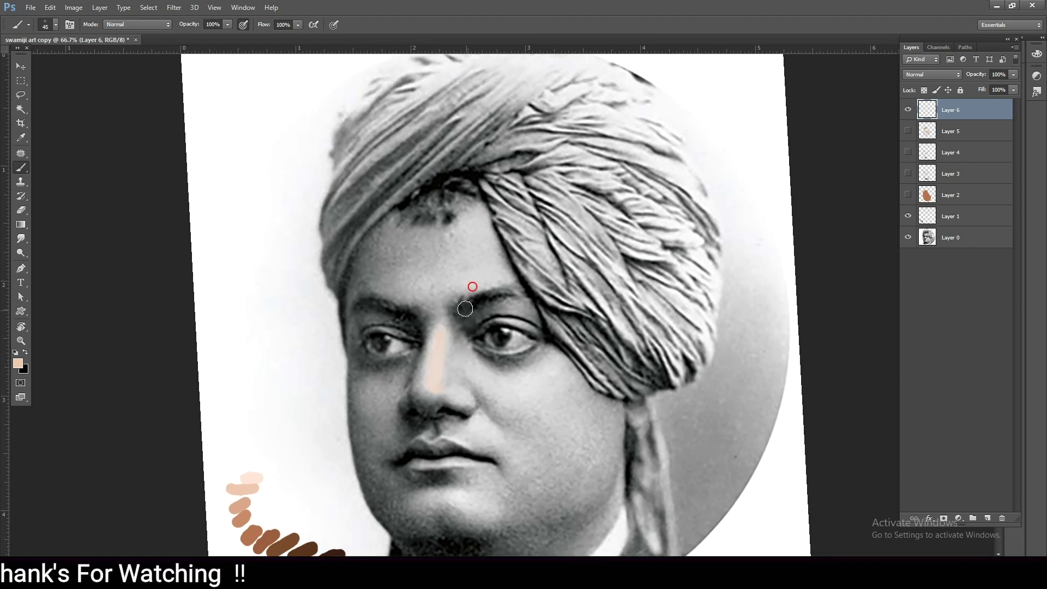
key(bracketright)
key(bracketright)
key(bracketright)
drag(463, 283, 499, 273)
key(bracketright)
drag(477, 227, 463, 281)
key(bracketleft)
mouse_move(501, 379)
mouse_down()
mouse_move(554, 367)
mouse_move(480, 369)
mouse_up()
key(bracketleft)
key(bracketleft)
key(bracketleft)
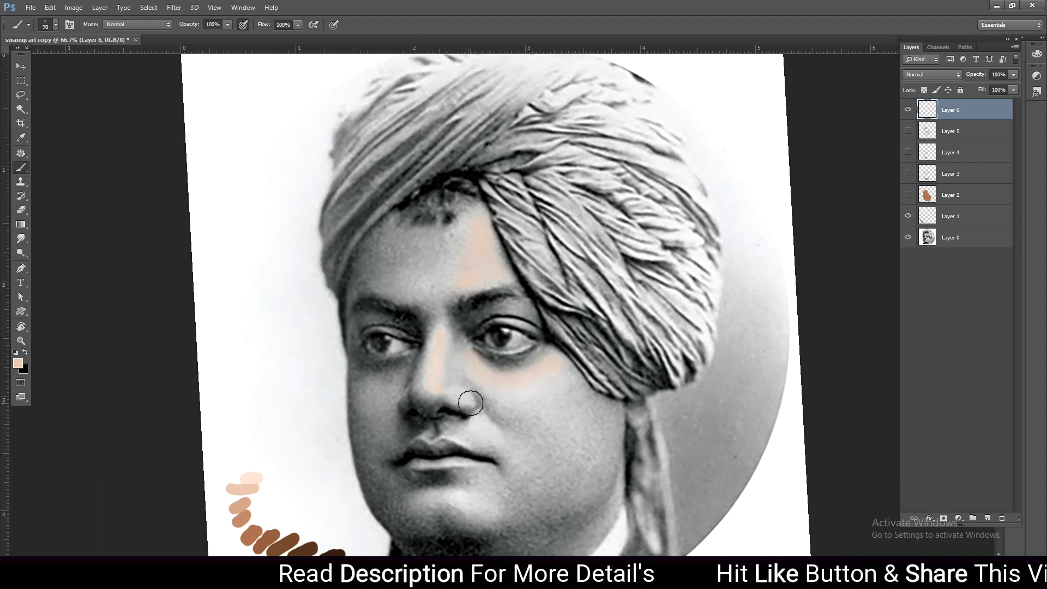
drag(471, 402, 480, 420)
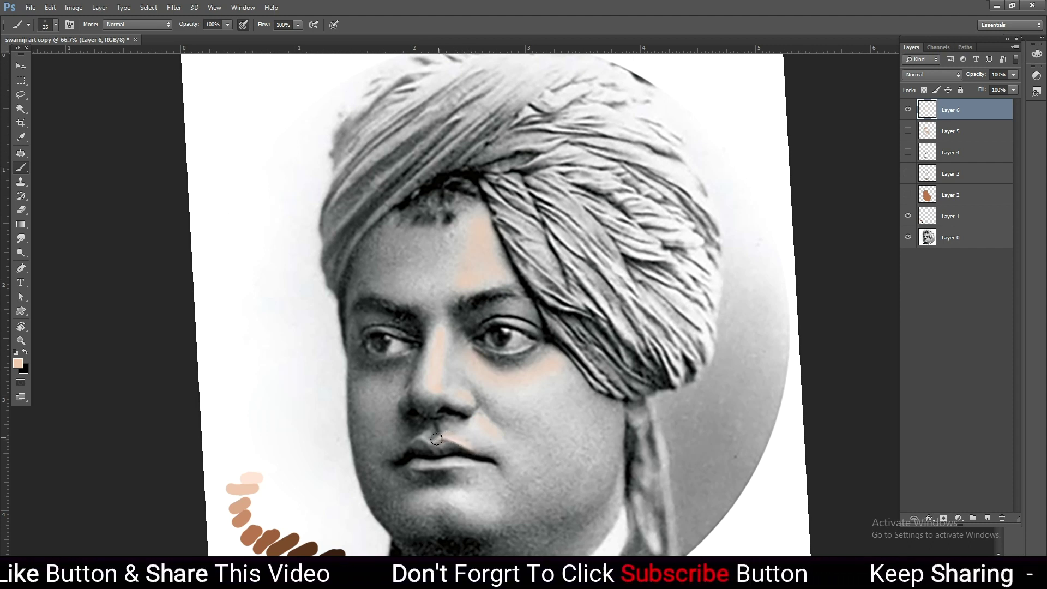
Enlarge the brush and make the skin paint on Layer 5 and Layer 4 visible again
scroll(454, 393, down, 2)
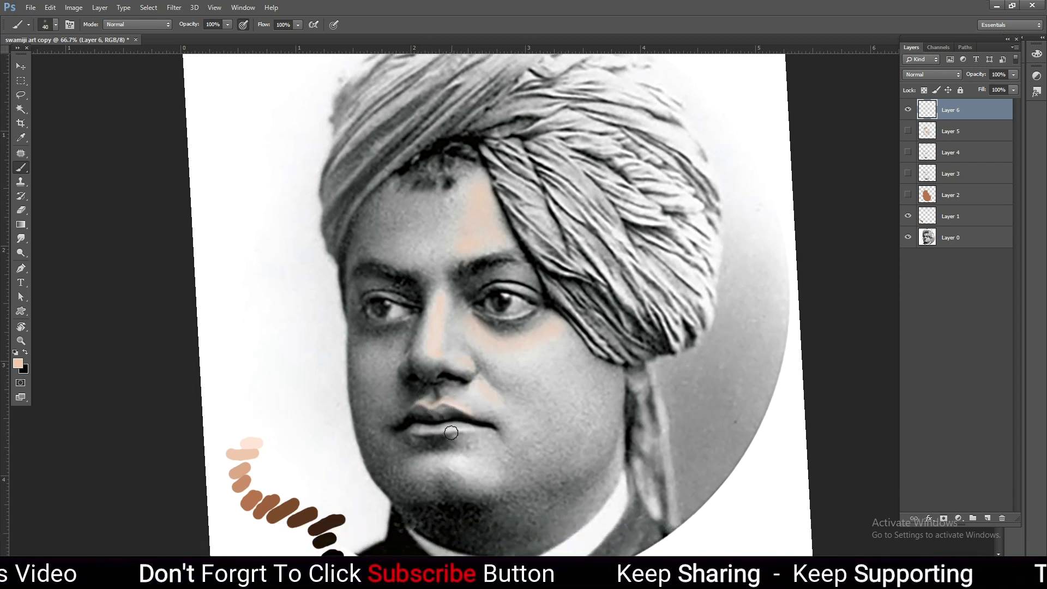
key(bracketright)
key(bracketright)
key(bracketright)
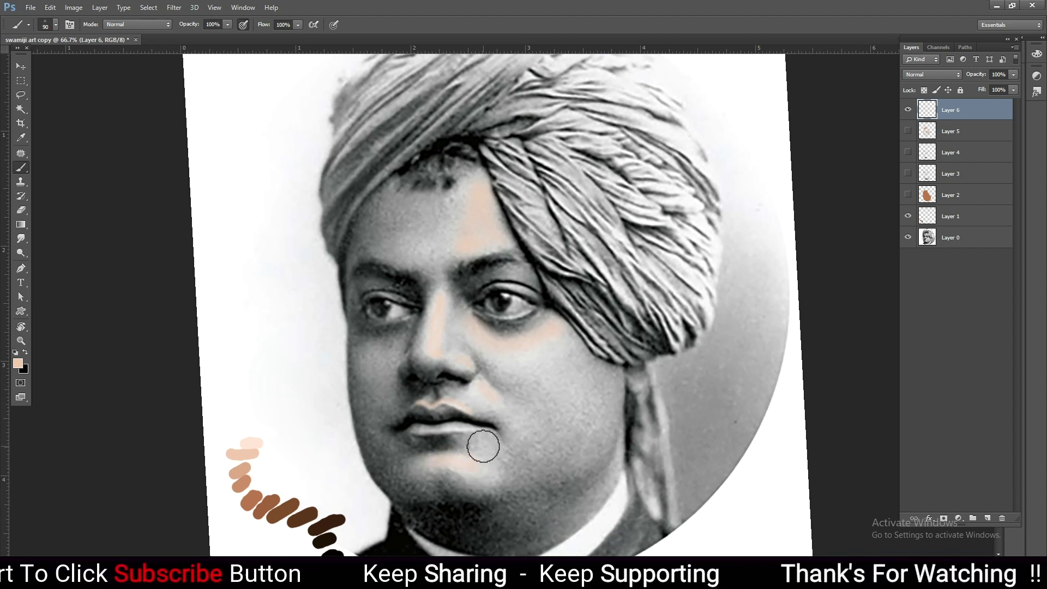
key(bracketright)
key(bracketright)
key(bracketright)
key(bracketright)
click(908, 131)
click(908, 152)
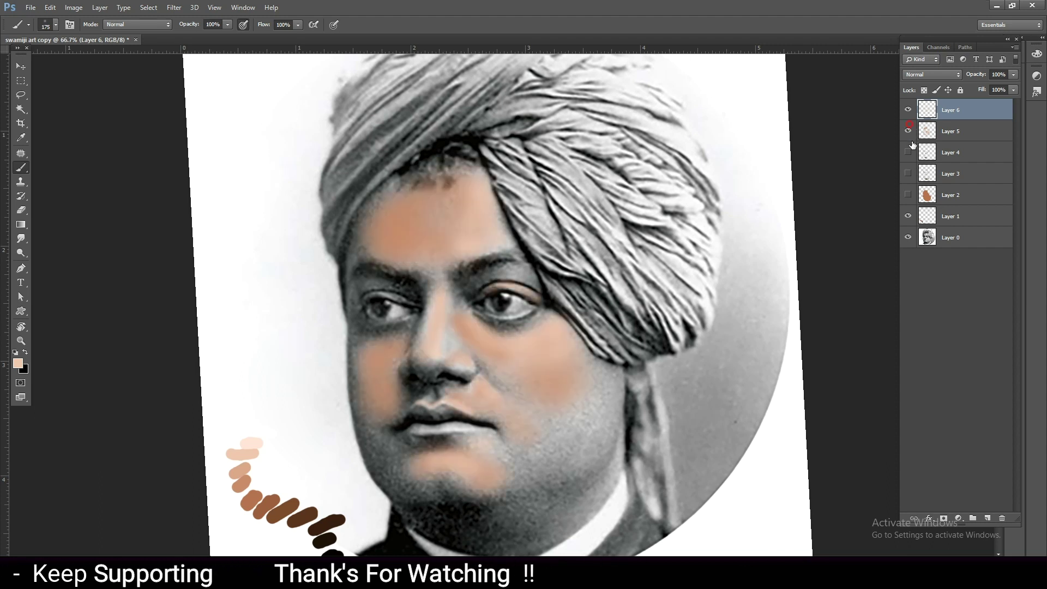
Show the brown skin base on Layer 2 and recentre the zoomed view on the face
click(908, 195)
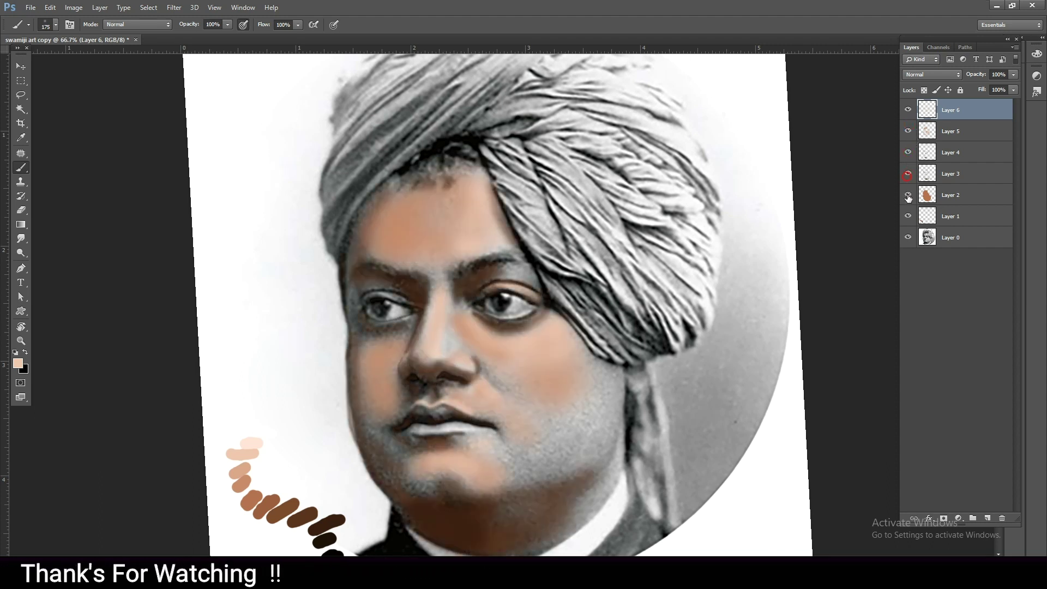
key(ctrl+minus)
key(ctrl+minus)
key(ctrl+minus)
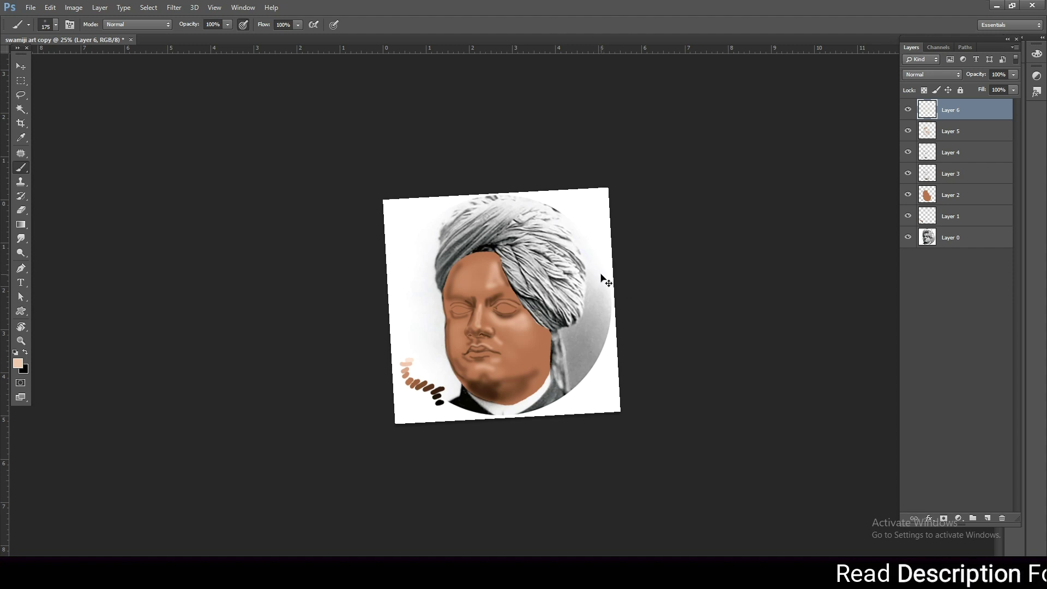
key(ctrl+plus)
key(ctrl+plus)
key(ctrl+plus)
drag(485, 231, 489, 269)
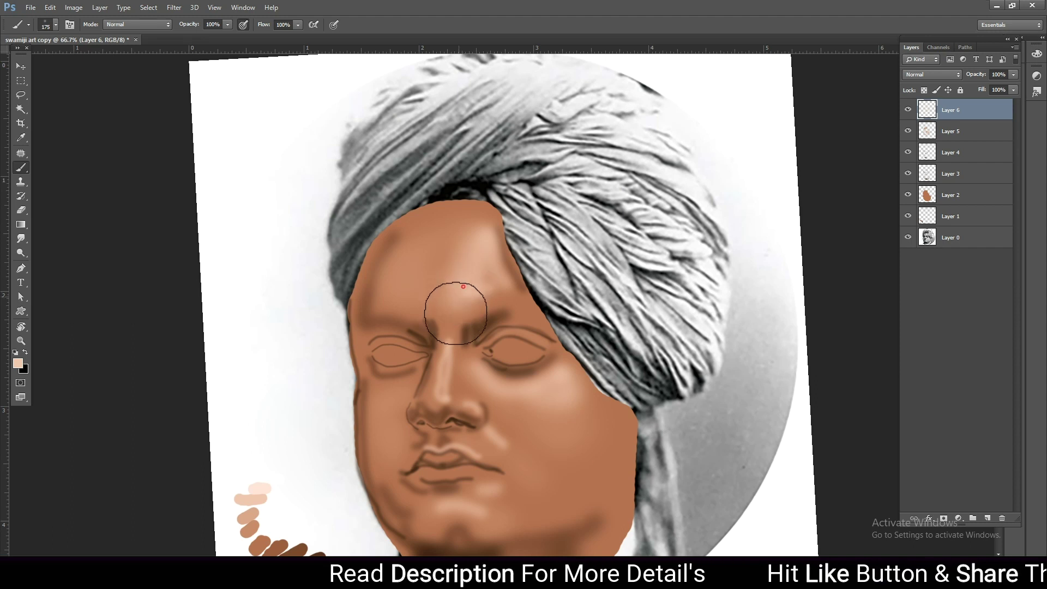
drag(479, 384, 466, 340)
key(ctrl+r)
key(bracketleft)
key(bracketleft)
key(bracketleft)
key(bracketleft)
key(bracketleft)
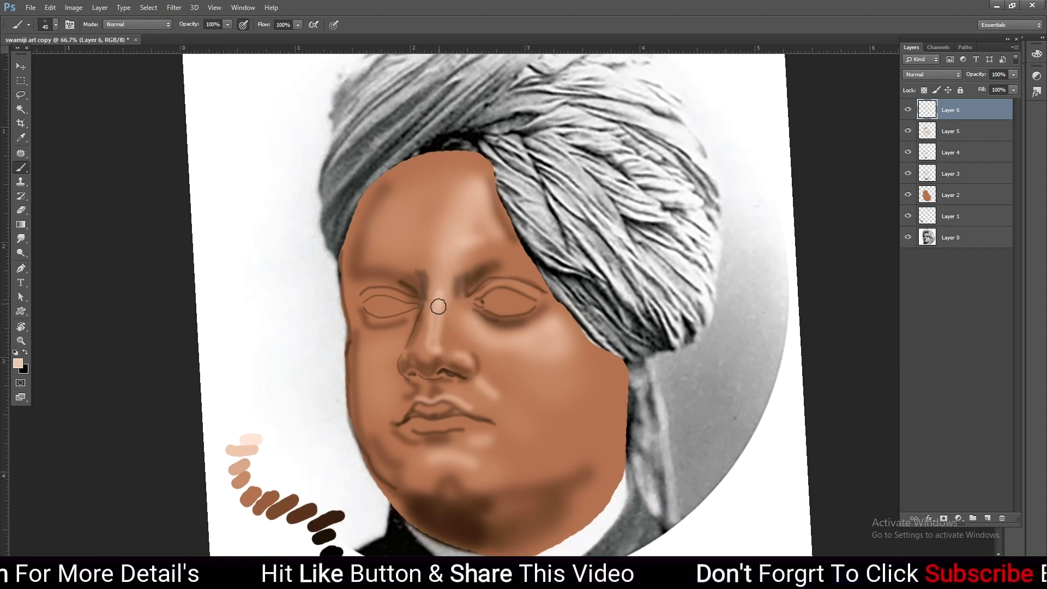
key(bracketright)
key(bracketright)
key(bracketright)
key(bracketright)
key(bracketright)
key(bracketright)
key(bracketright)
key(bracketright)
key(bracketright)
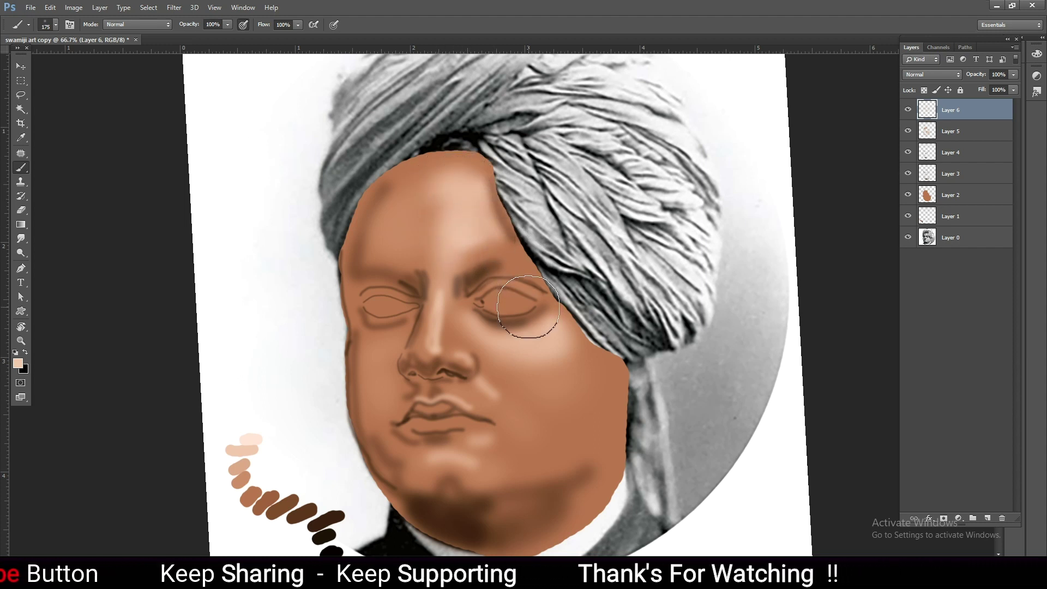
scroll(528, 307, down, 1)
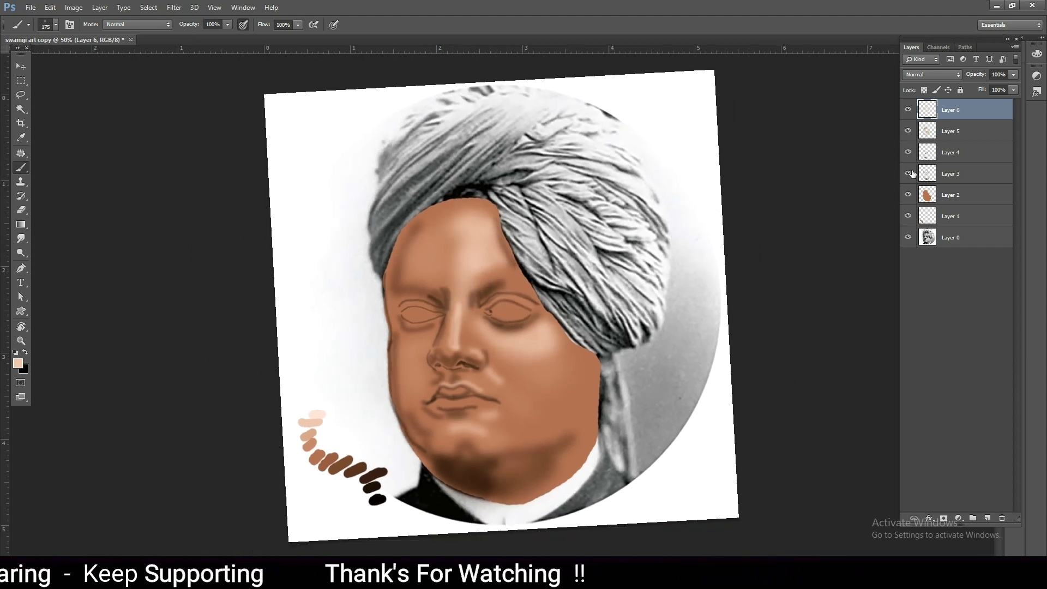
Hide the skin paint on Layers 2, 3, 5 and 6 and add a new empty layer
drag(910, 197, 907, 148)
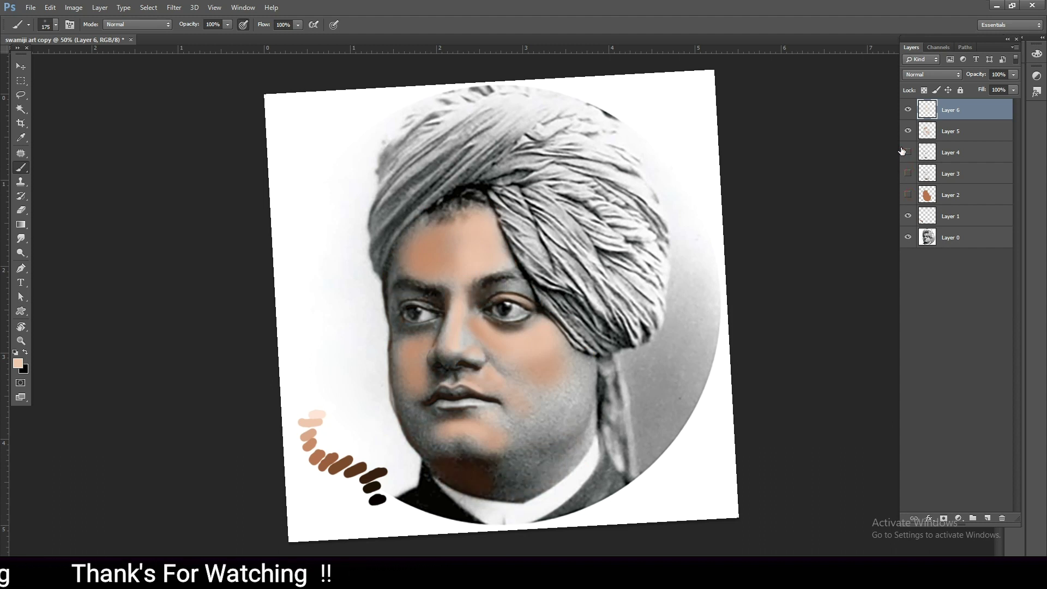
click(908, 131)
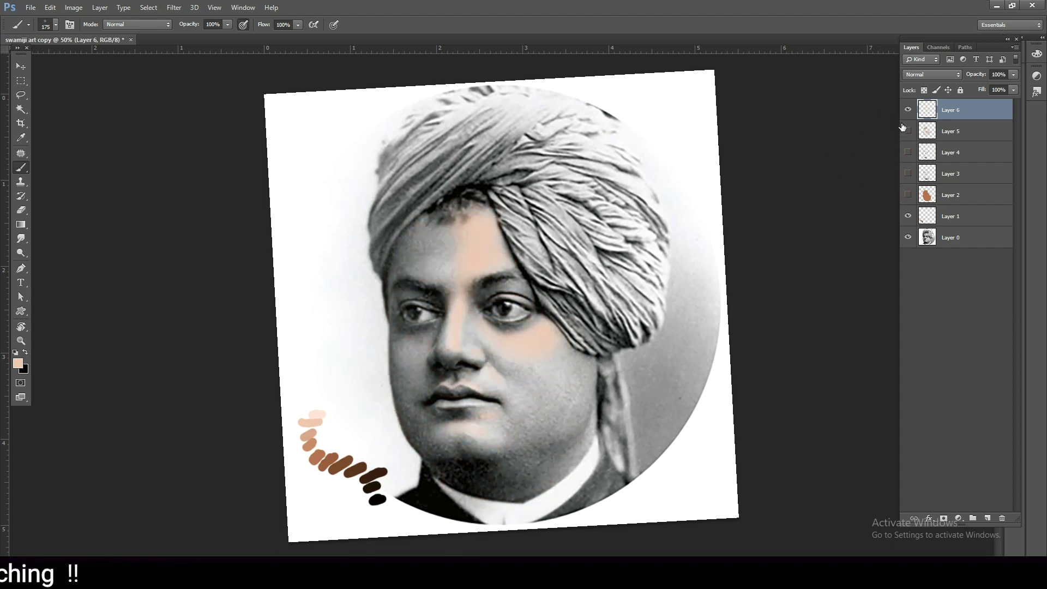
click(908, 110)
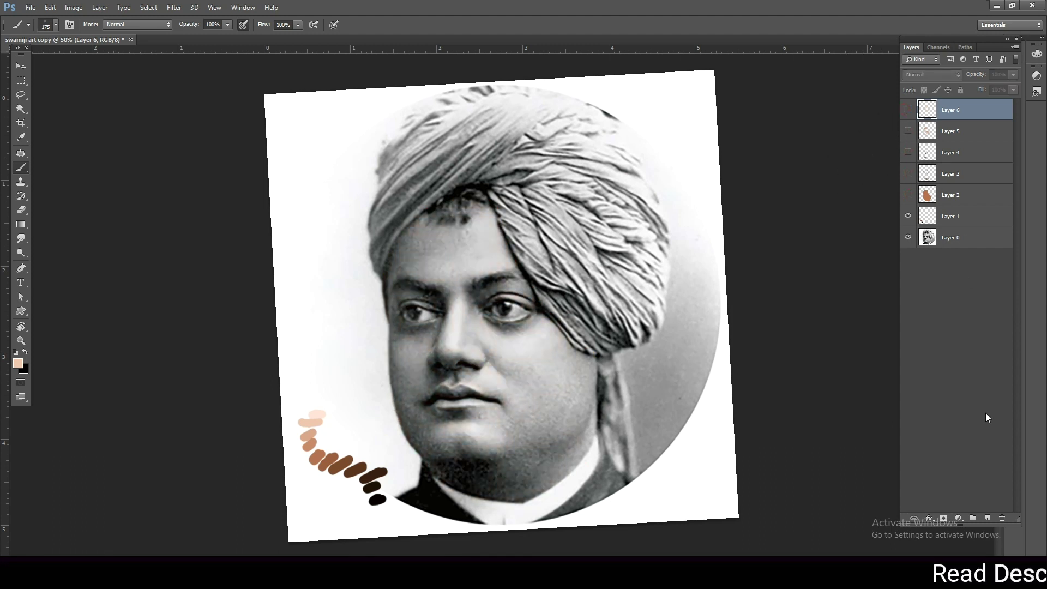
click(987, 518)
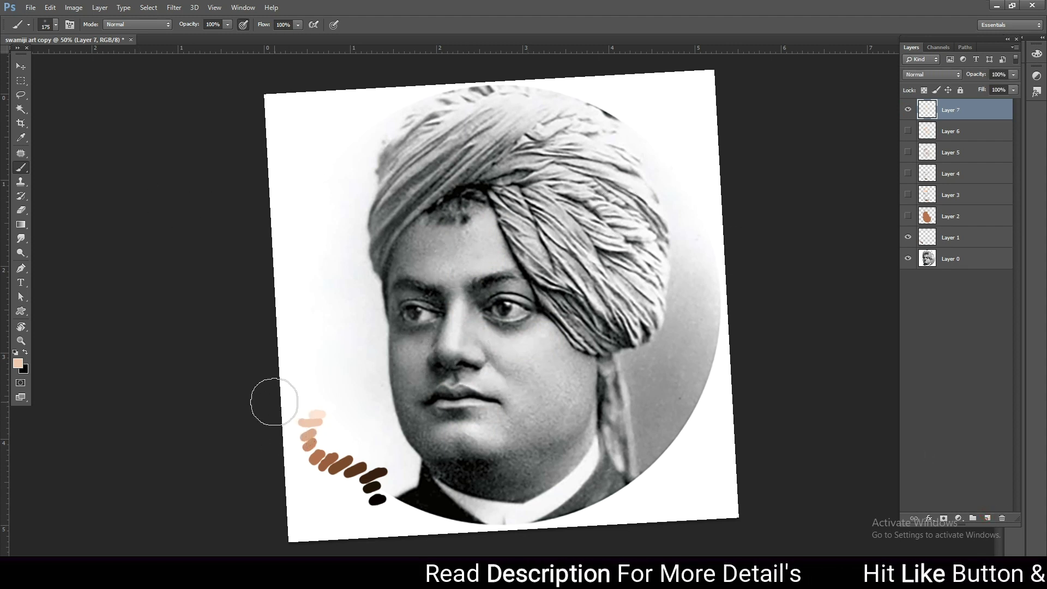
Pick the lightest peach from the palette dabs on a new highlight layer with a small brush
key(i)
click(316, 415)
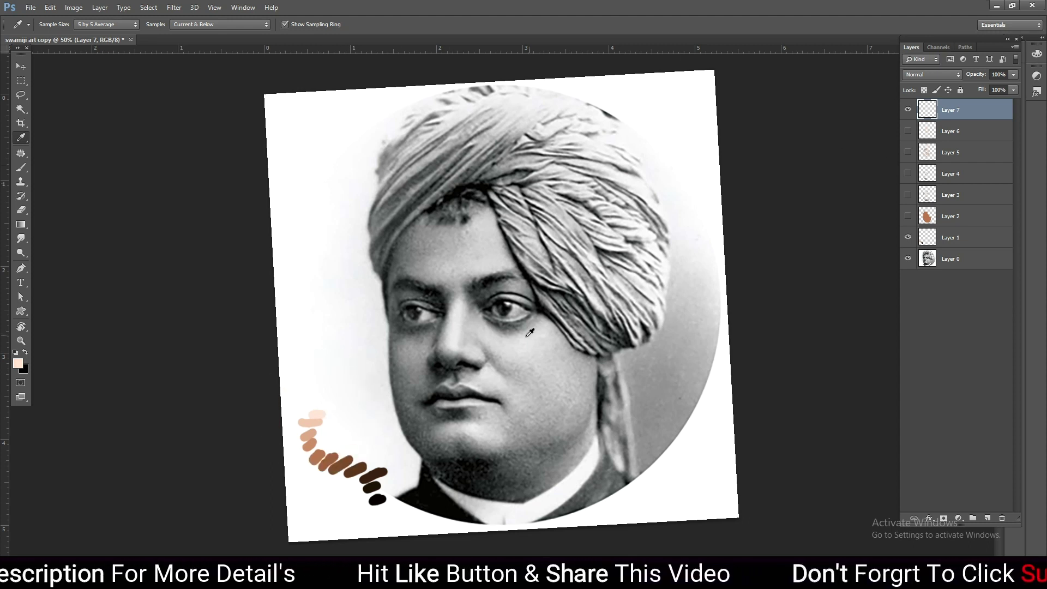
key(b)
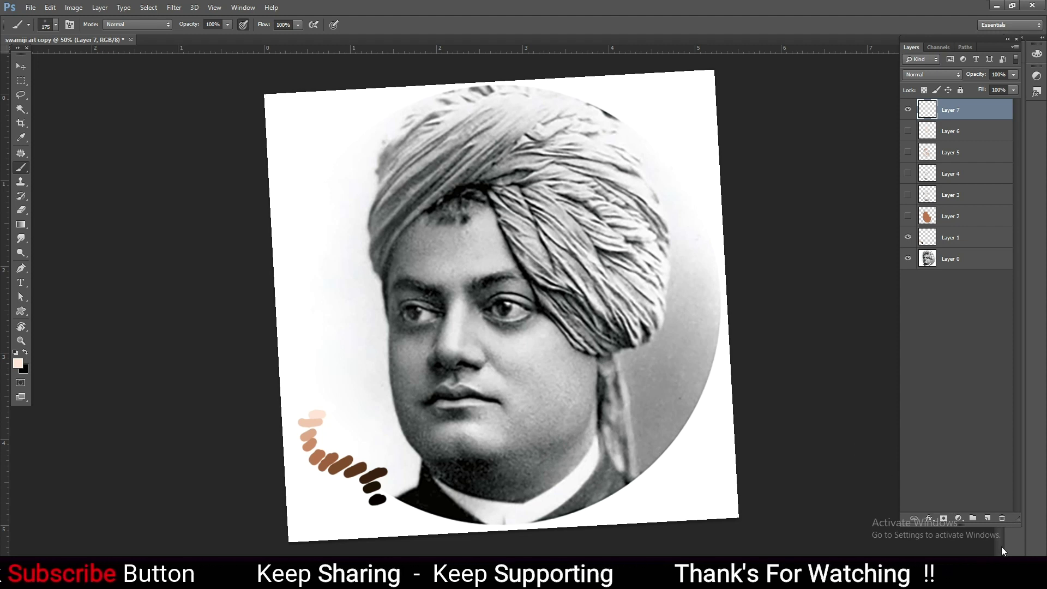
click(983, 518)
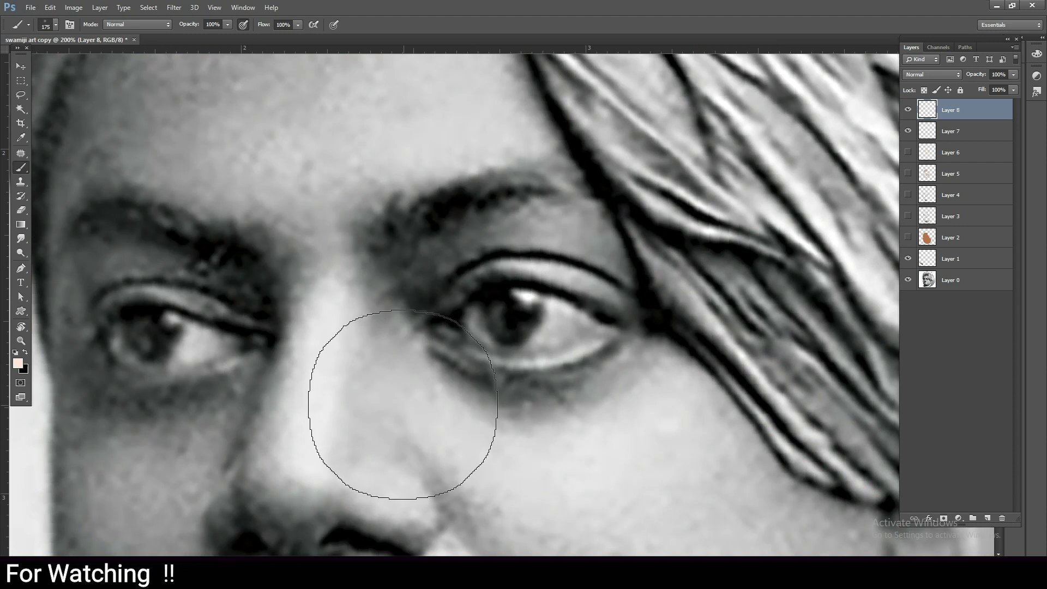
key(bracketleft)
key(bracketleft)
key(bracketleft)
key(bracketleft)
key(bracketleft)
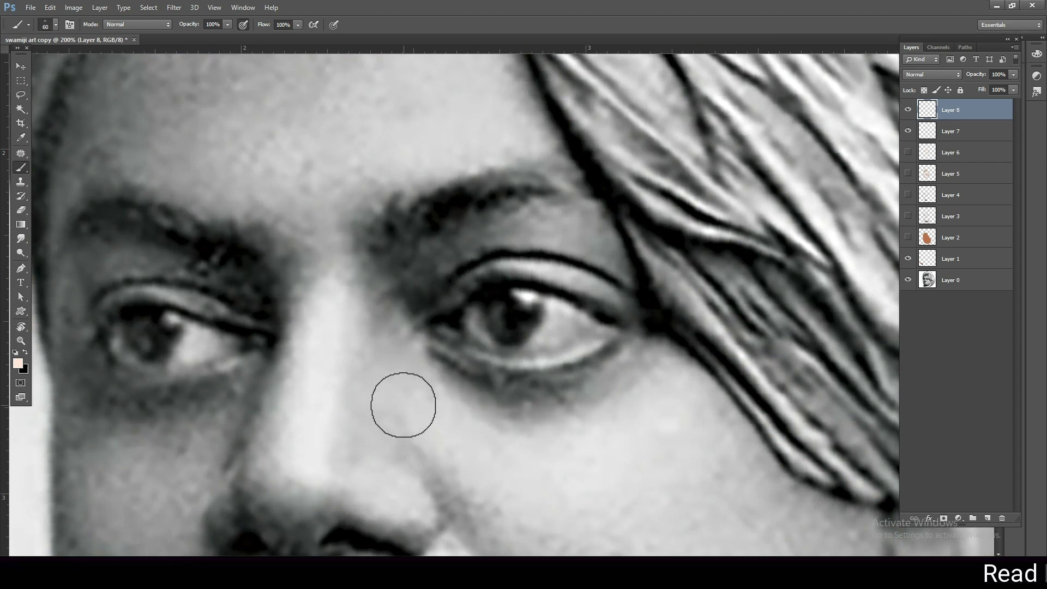
key(bracketleft)
key(bracketleft)
key(bracketleft)
Paint peach highlights down the nose bridge and along the right eye's lower and upper lids
drag(325, 478, 310, 479)
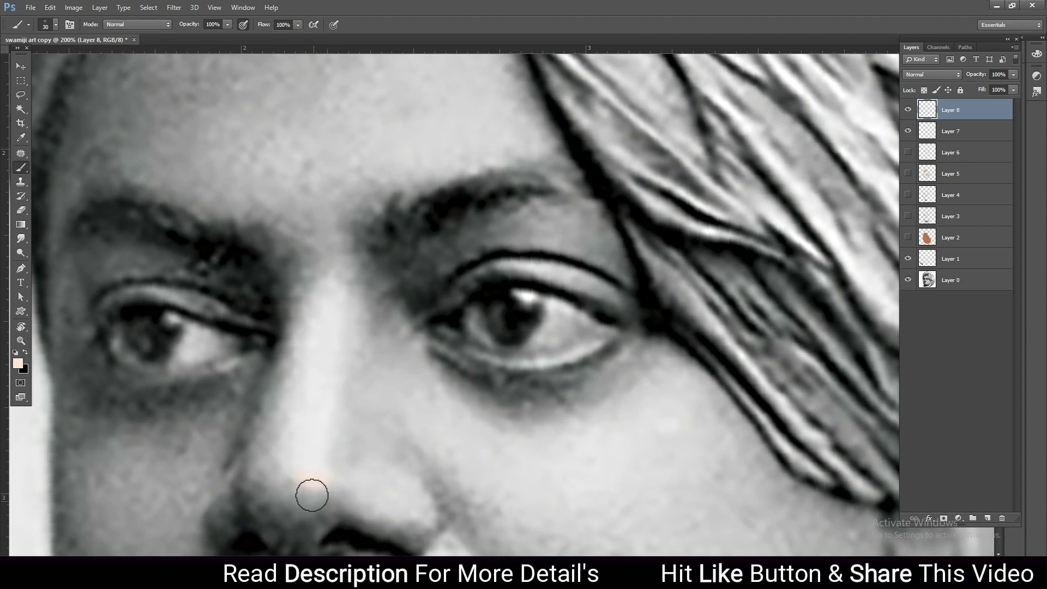
mouse_move(340, 294)
mouse_down()
mouse_move(310, 430)
mouse_move(316, 472)
mouse_up()
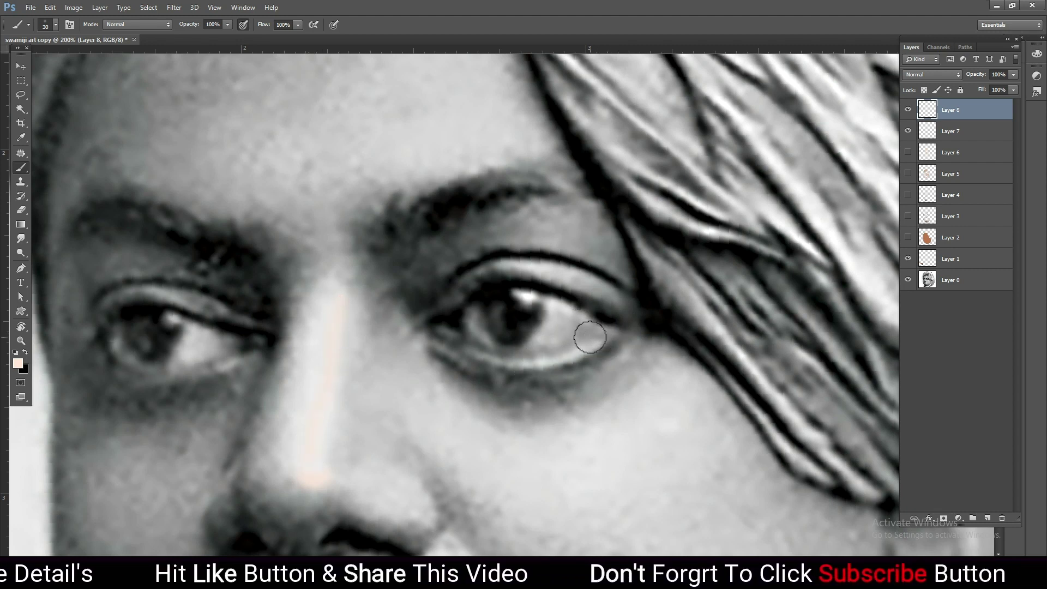
key(bracketleft)
key(bracketleft)
key(bracketleft)
mouse_move(611, 332)
mouse_down()
mouse_move(568, 355)
mouse_move(503, 359)
mouse_up()
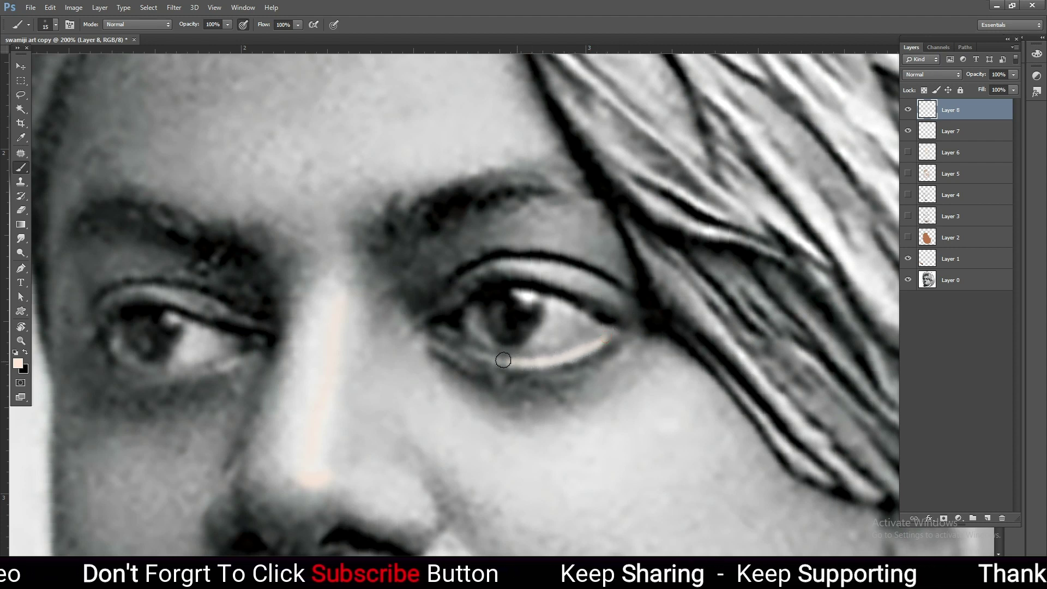
mouse_move(499, 260)
mouse_down()
mouse_move(529, 258)
mouse_move(603, 288)
mouse_up()
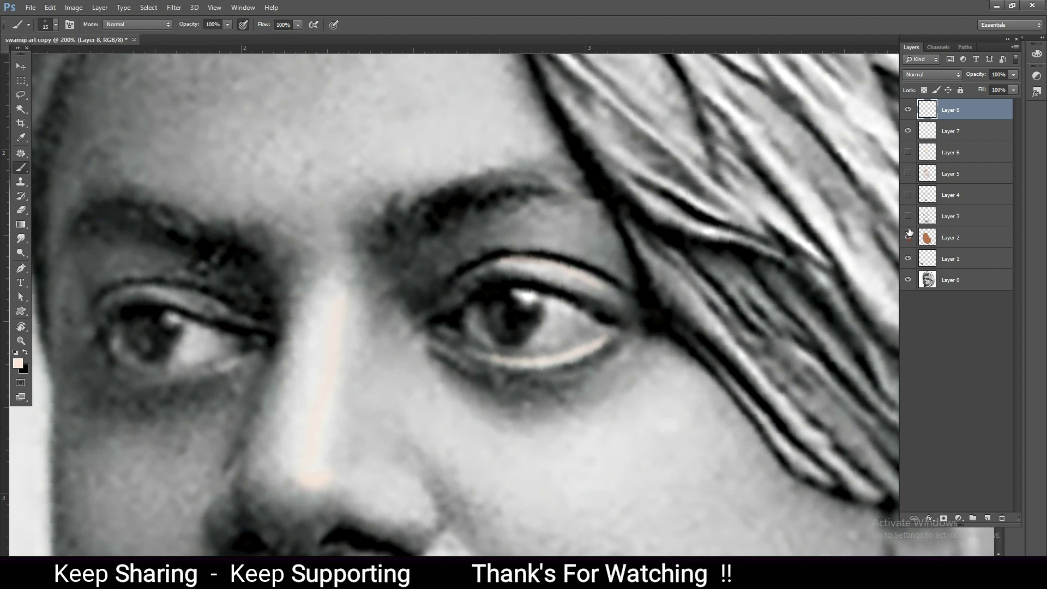
Turn Layers 2–6 back on, zoom out to the whole portrait and select Layer 0
click(908, 236)
click(908, 216)
click(908, 195)
click(908, 173)
click(908, 152)
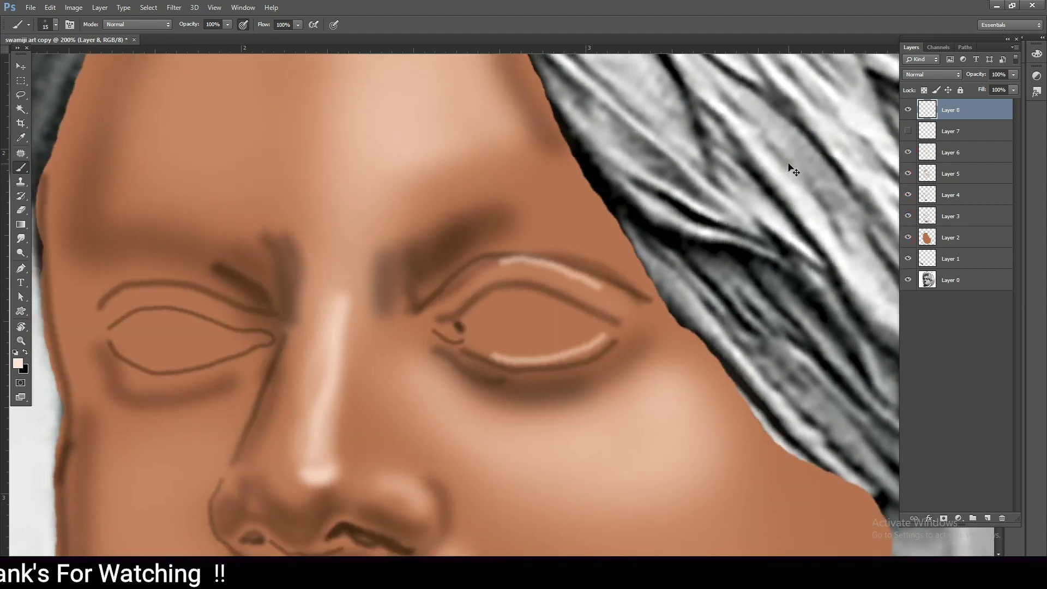
key(ctrl+minus)
key(ctrl+minus)
key(ctrl+minus)
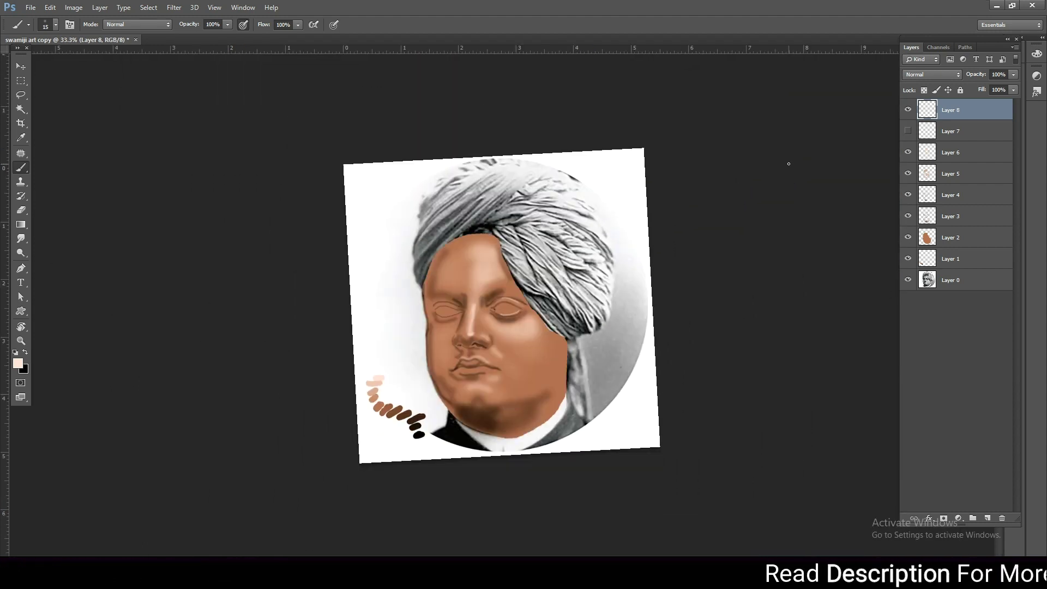
click(962, 282)
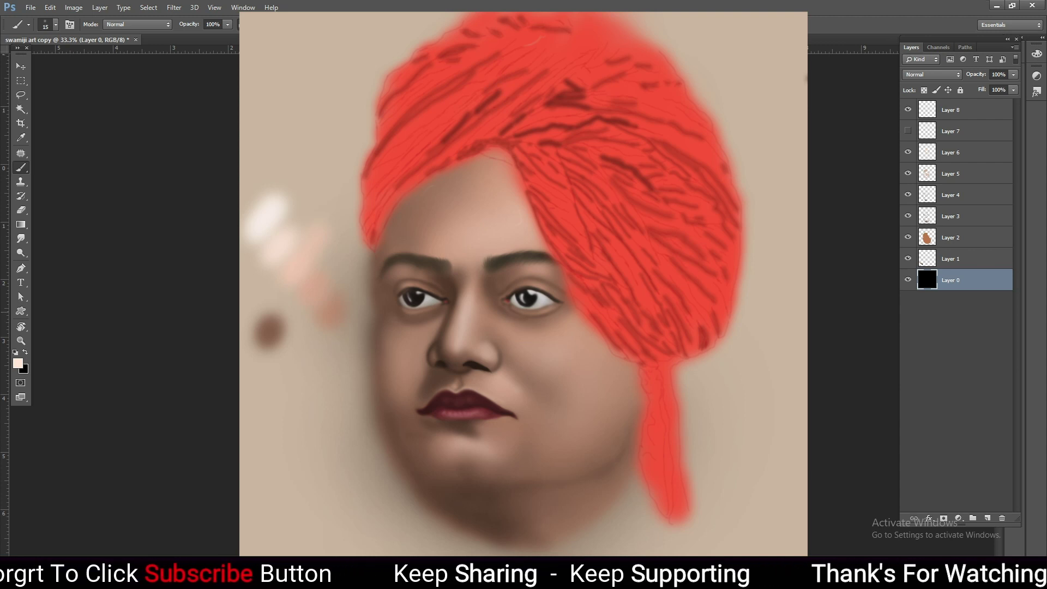
key(alt+Tab)
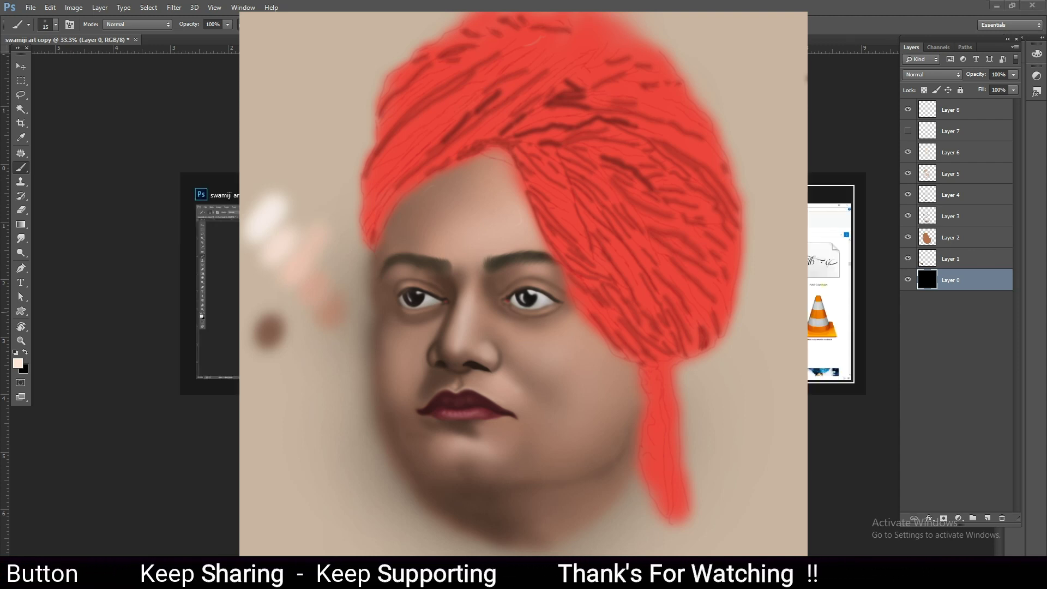